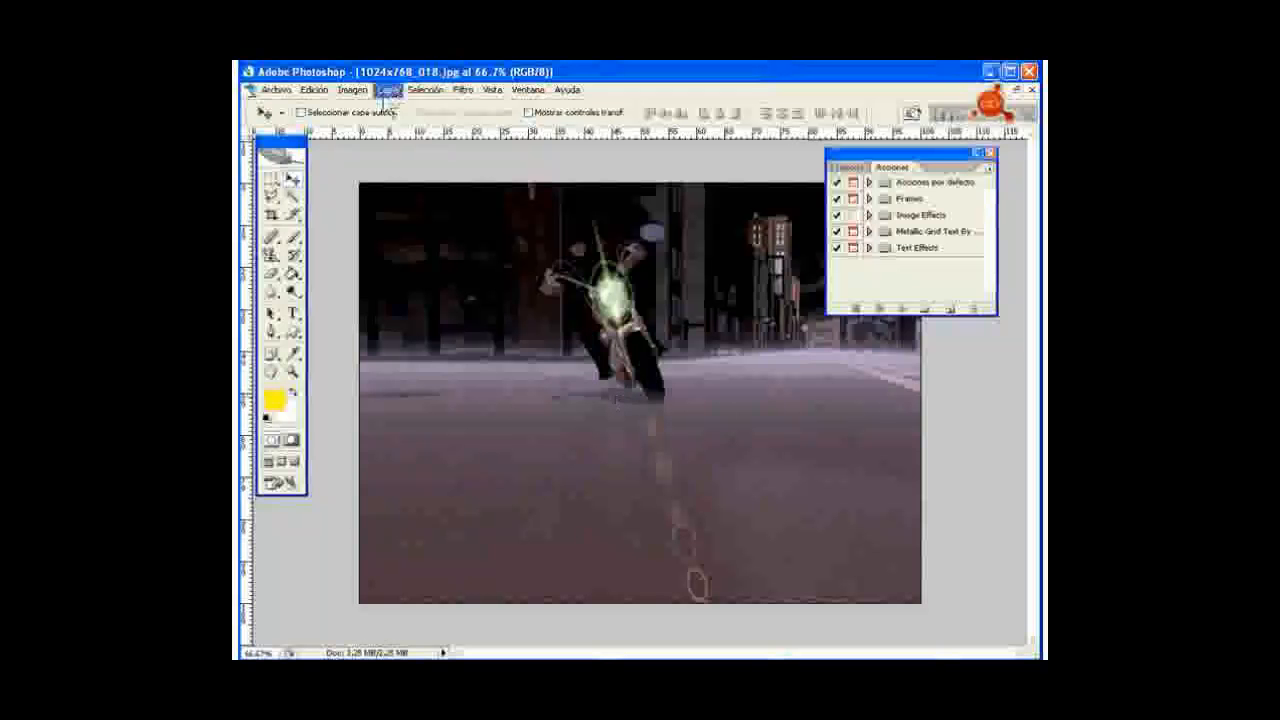
{"action": "left_click", "coordinate": [276, 90]}
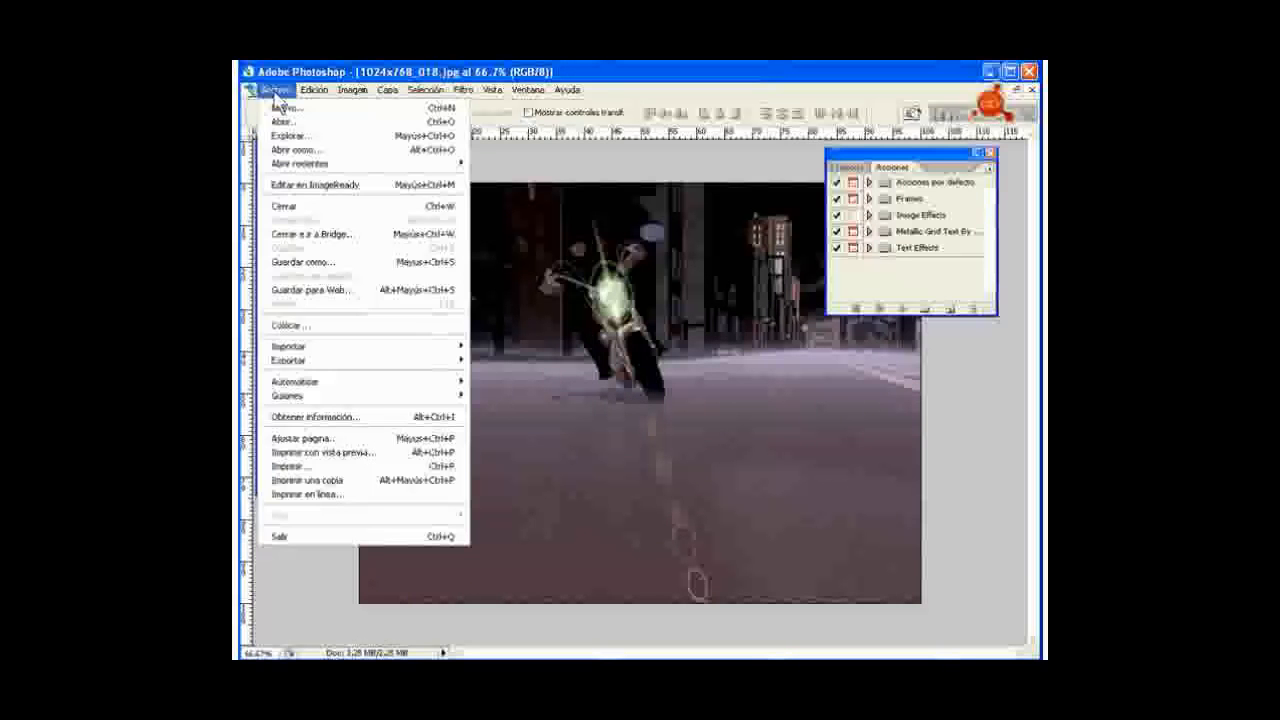
{"action": "mouse_move", "coordinate": [300, 383]}
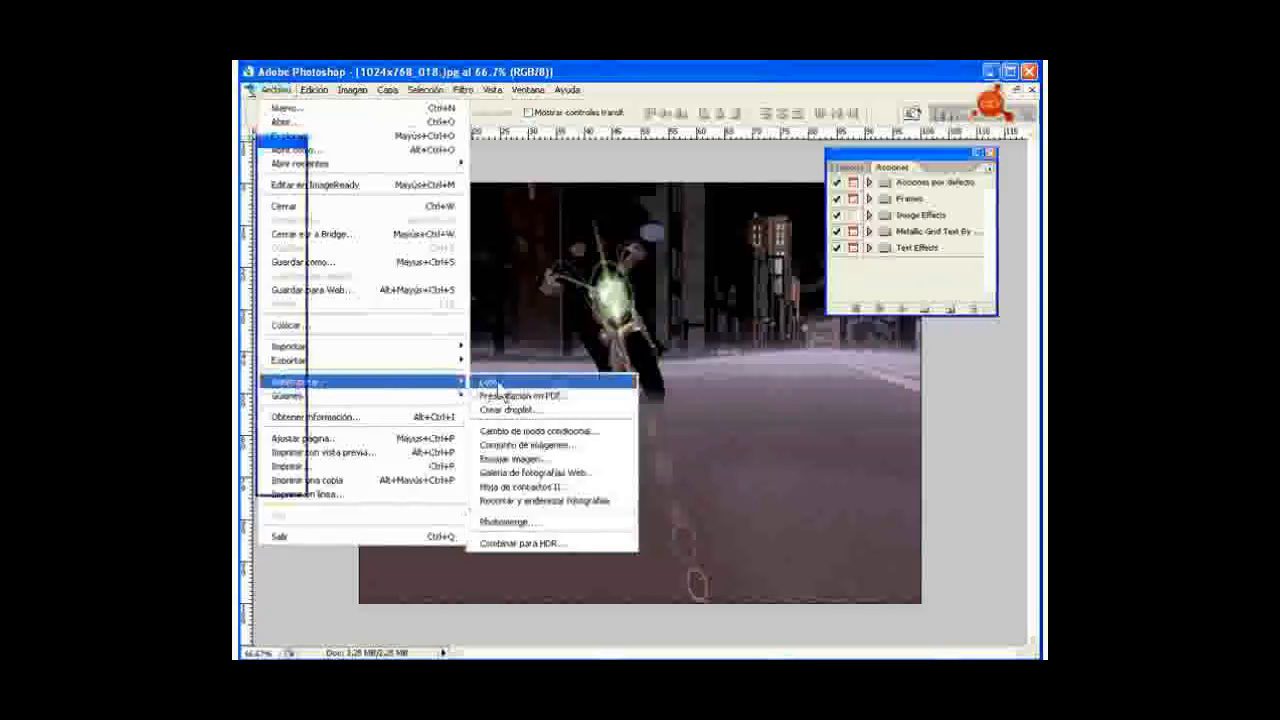
{"action": "left_click", "coordinate": [499, 384]}
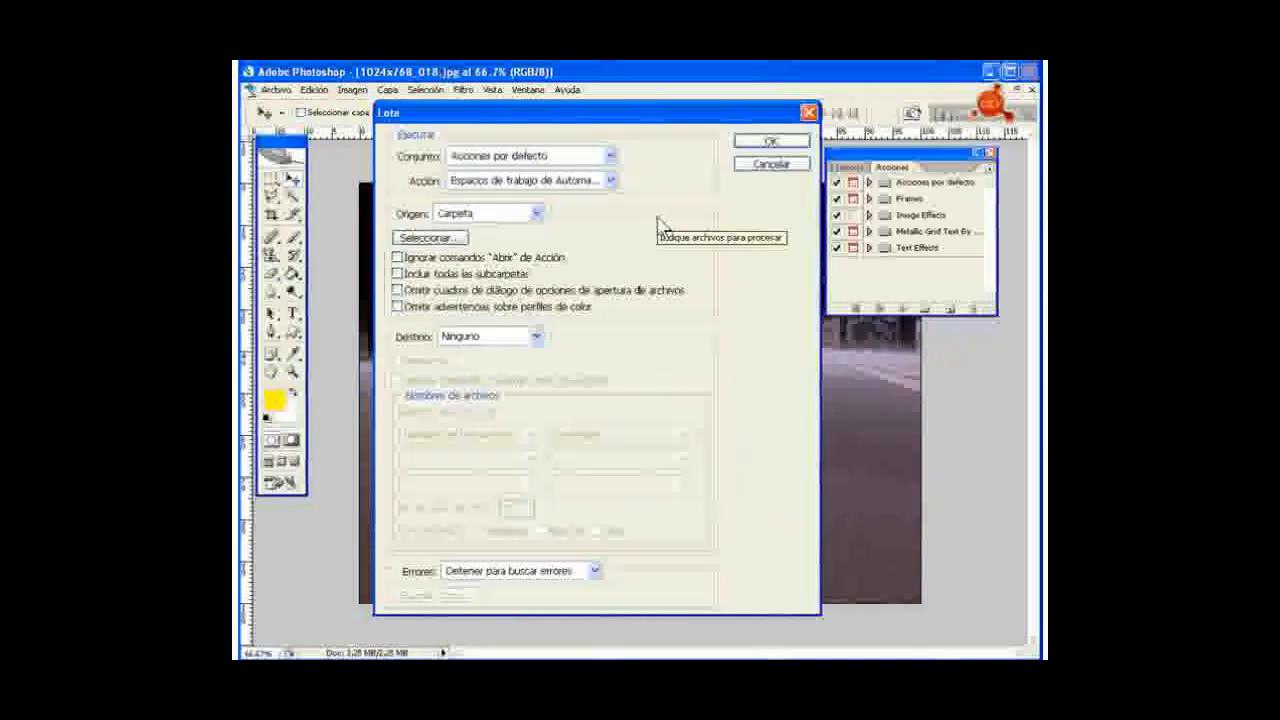
{"action": "left_click", "coordinate": [810, 114]}
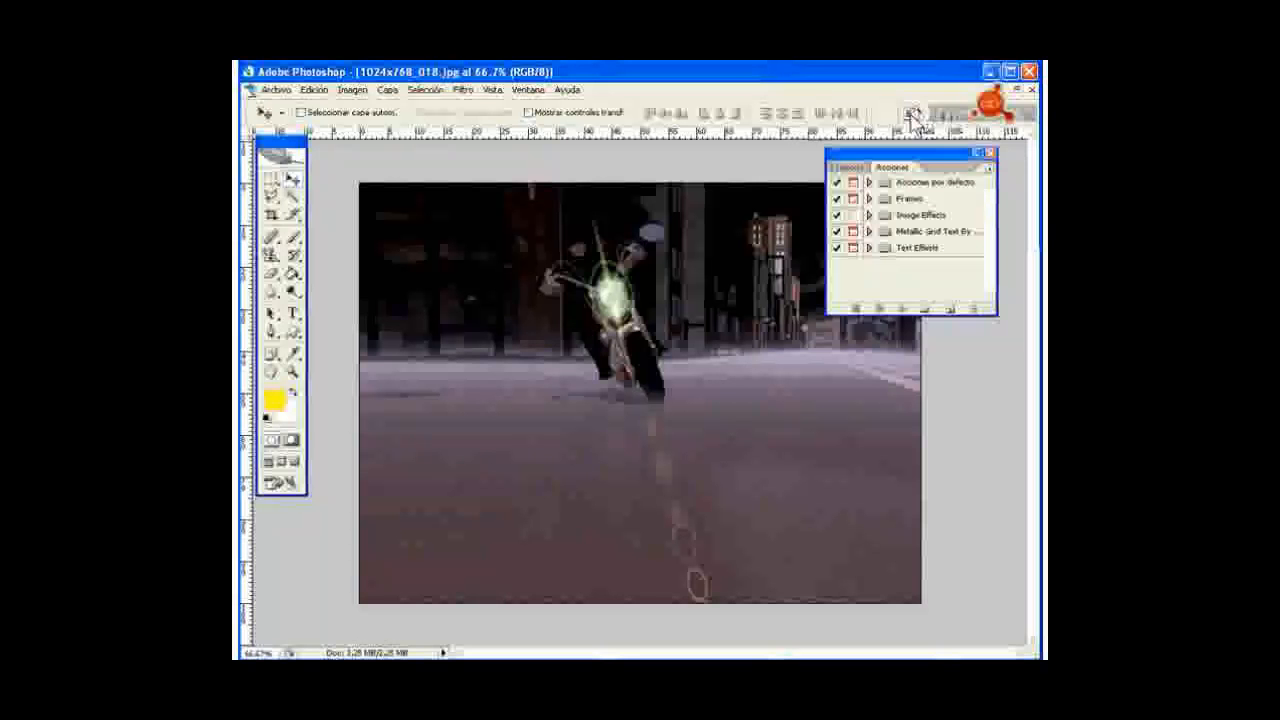
- Switch to Adobe Bridge to browse the images in the slide folder
{"action": "left_click", "coordinate": [912, 114]}
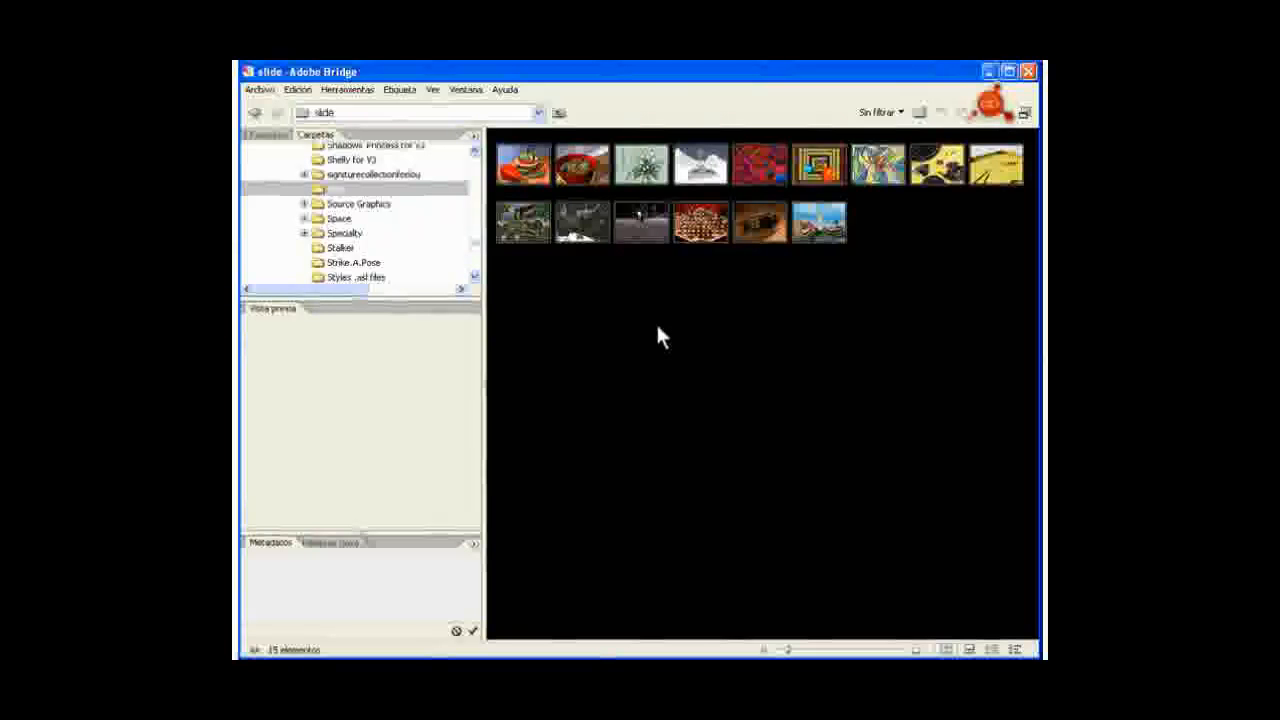
{"action": "left_click", "coordinate": [299, 90]}
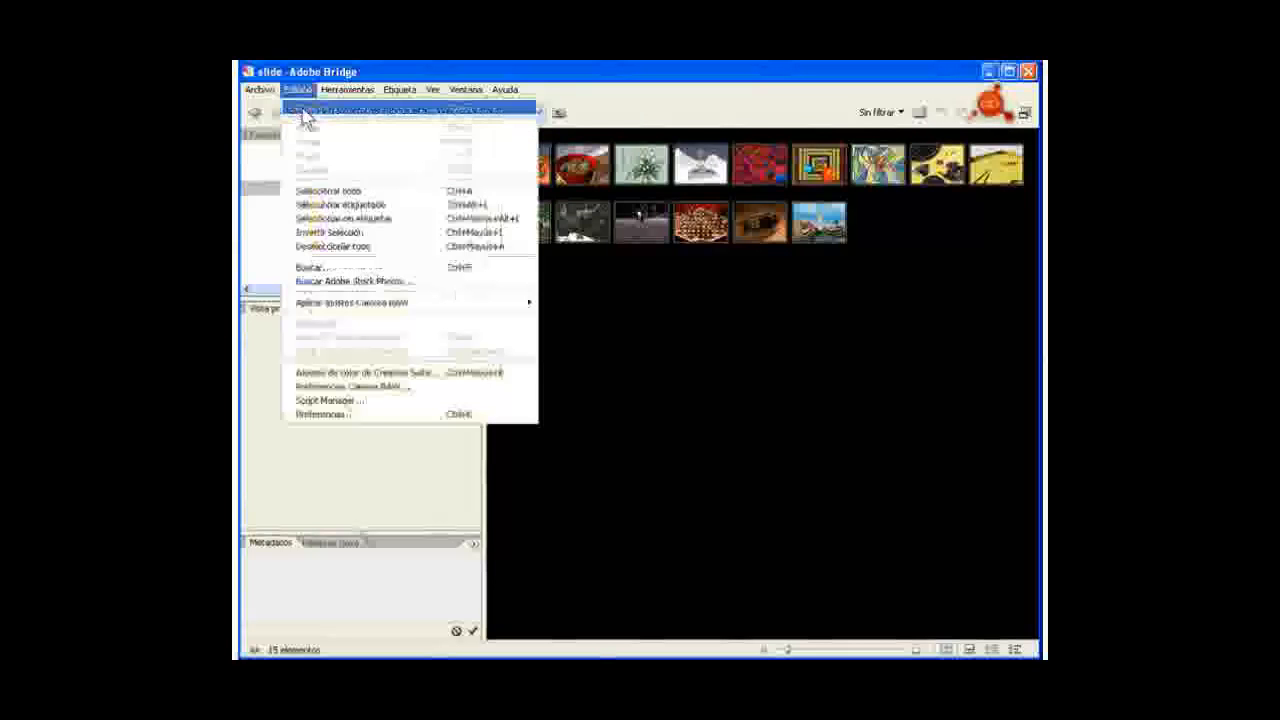
{"action": "left_click", "coordinate": [312, 268]}
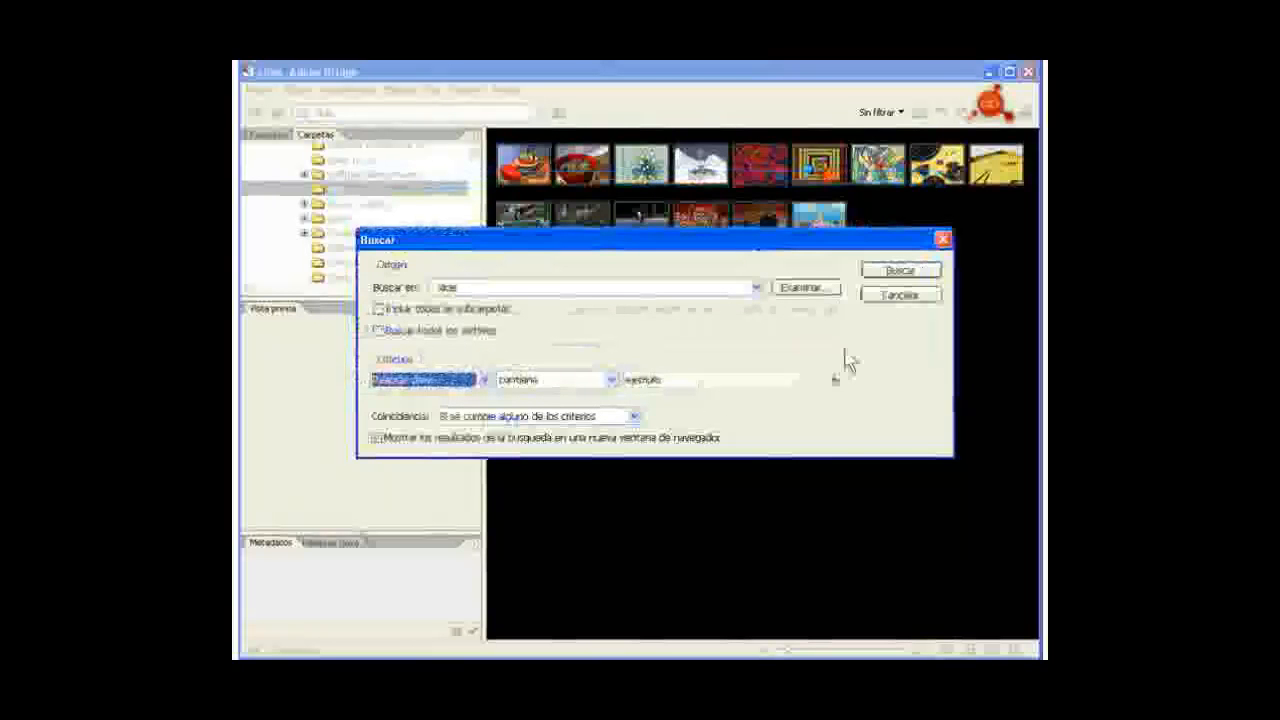
{"action": "left_click", "coordinate": [898, 296]}
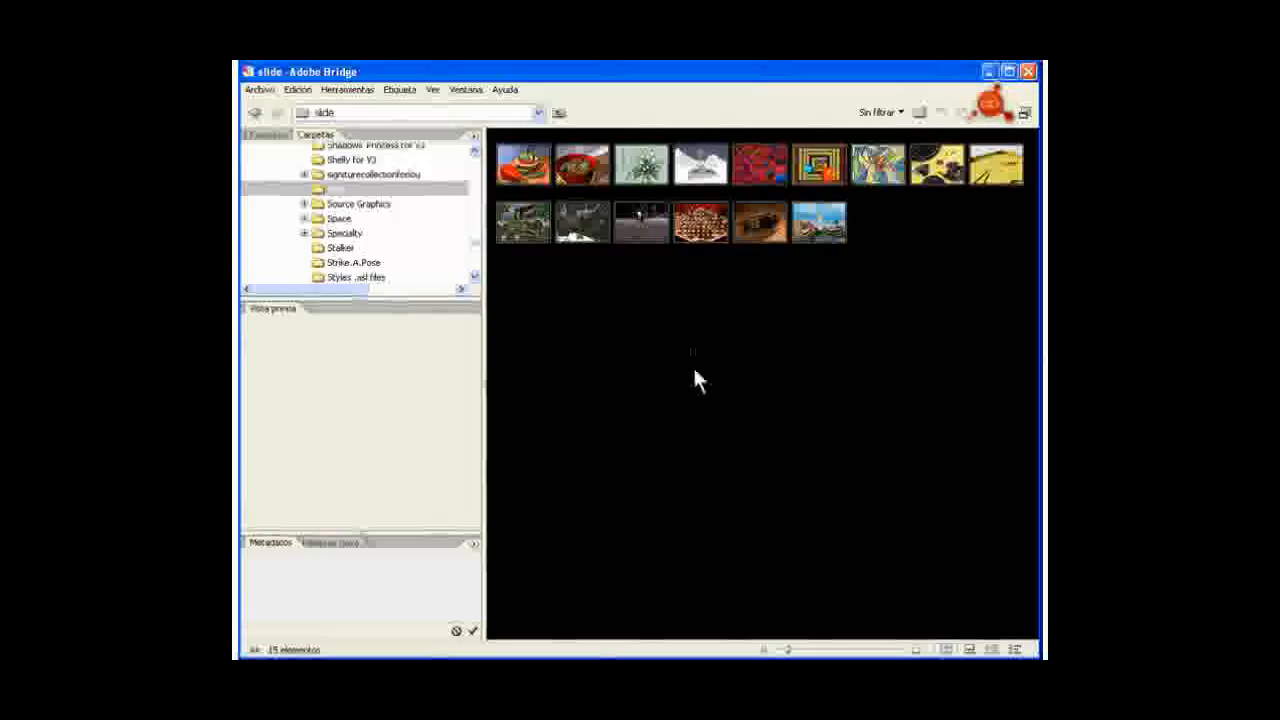
- Select six images in the slide folder: the first, fourth and fifth of the upper row and the second, third and sixth of the lower row
{"action": "key", "text": "Right"}
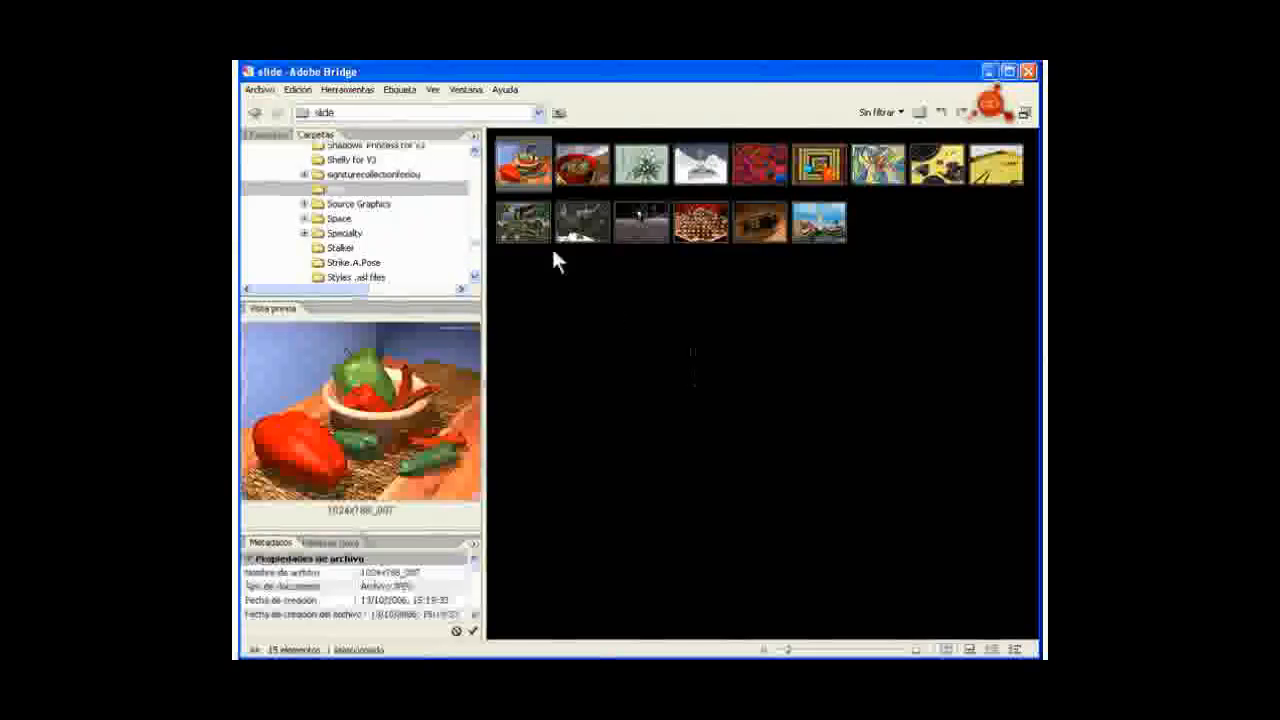
{"action": "left_click_drag", "start_coordinate": [557, 260], "coordinate": [638, 225]}
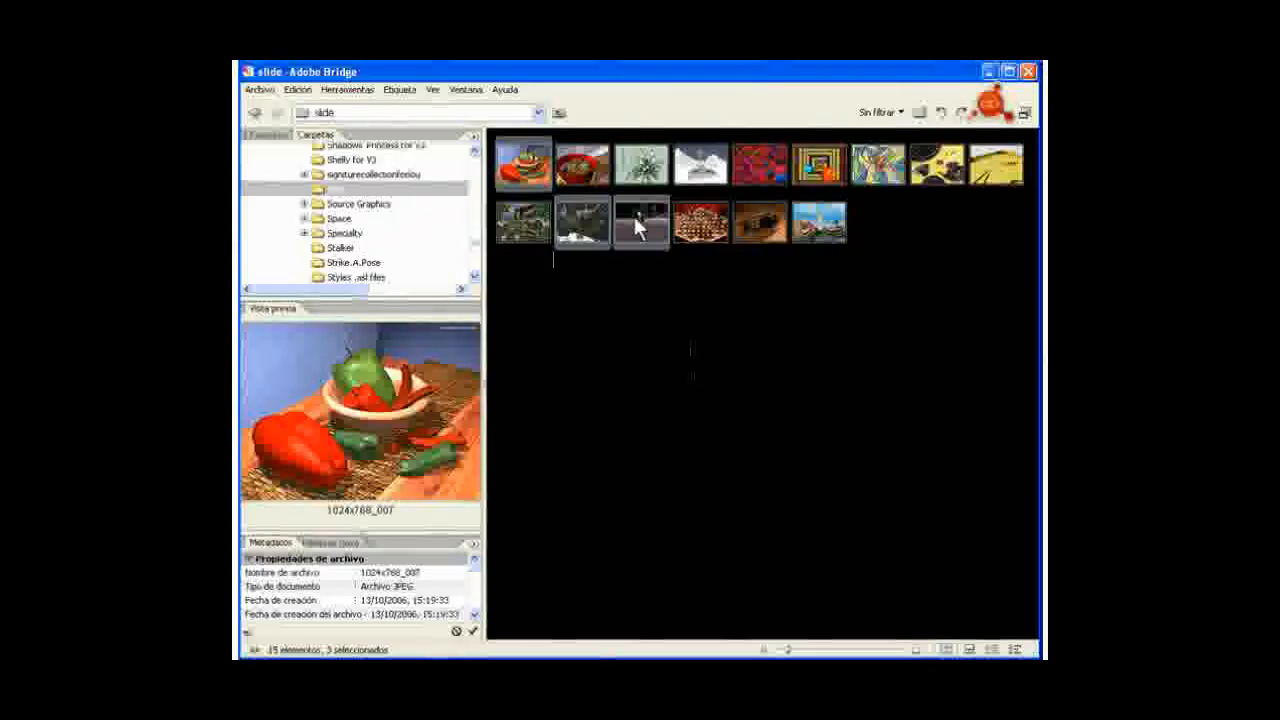
{"action": "left_click", "coordinate": [700, 164], "text": "ctrl"}
{"action": "left_click", "coordinate": [760, 164], "text": "ctrl"}
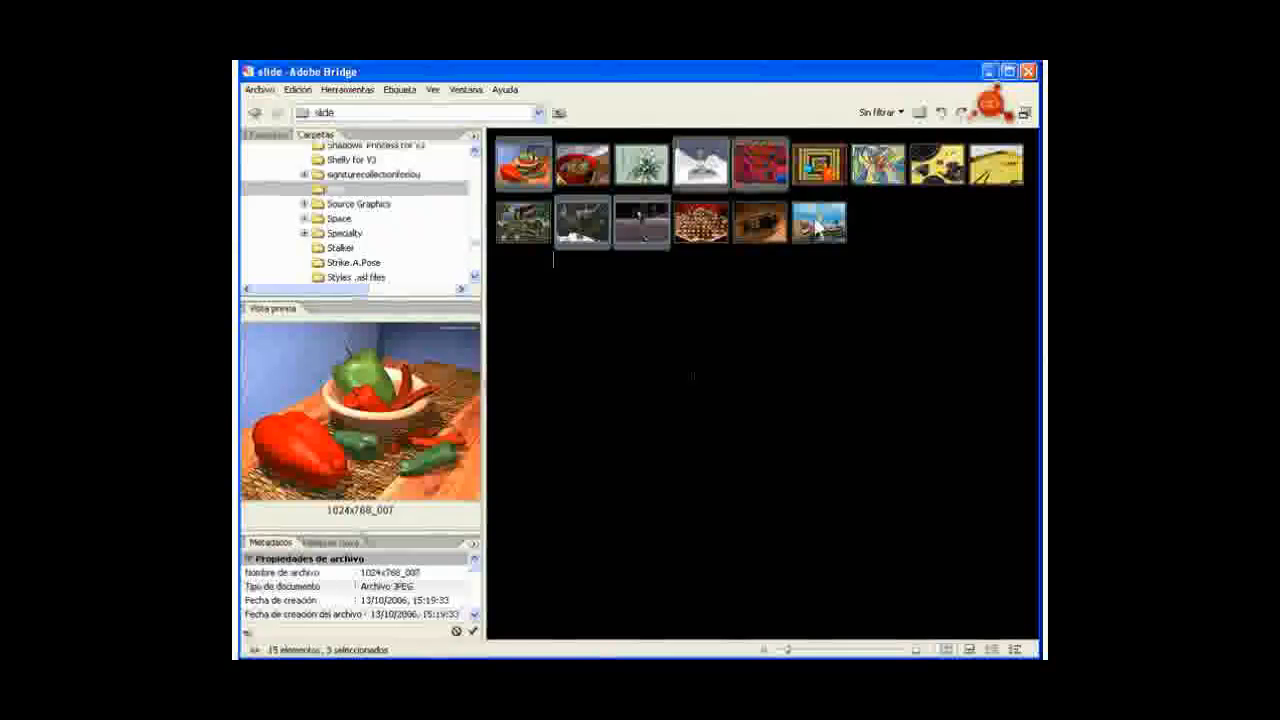
{"action": "left_click", "coordinate": [818, 228], "text": "ctrl"}
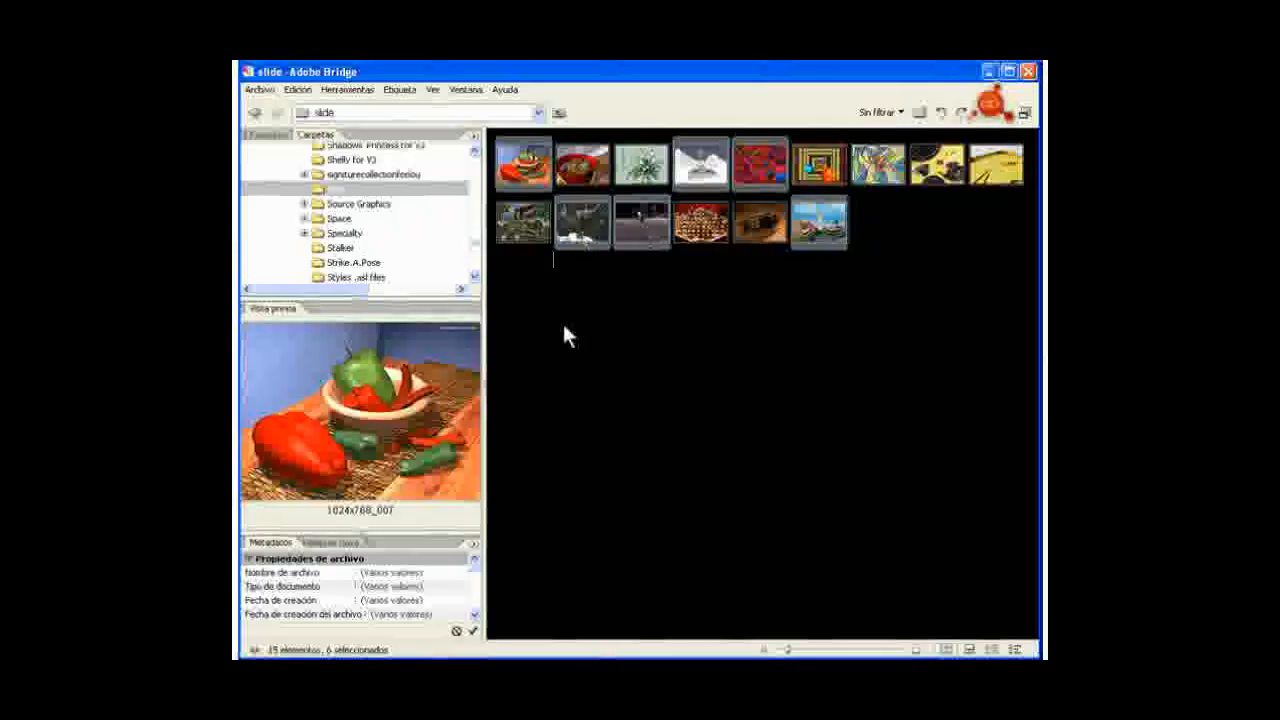
- Start Photoshop's Batch (Lote) command for the images selected in Bridge
{"action": "left_click", "coordinate": [347, 90]}
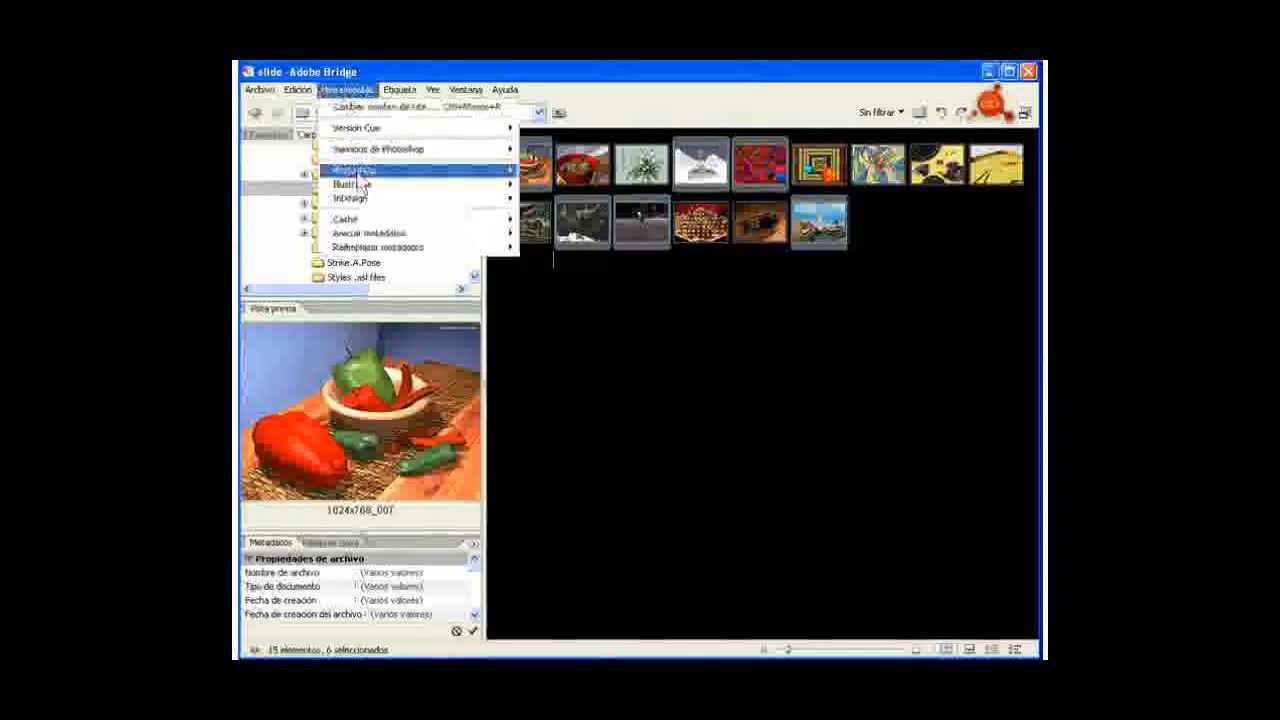
{"action": "mouse_move", "coordinate": [363, 178]}
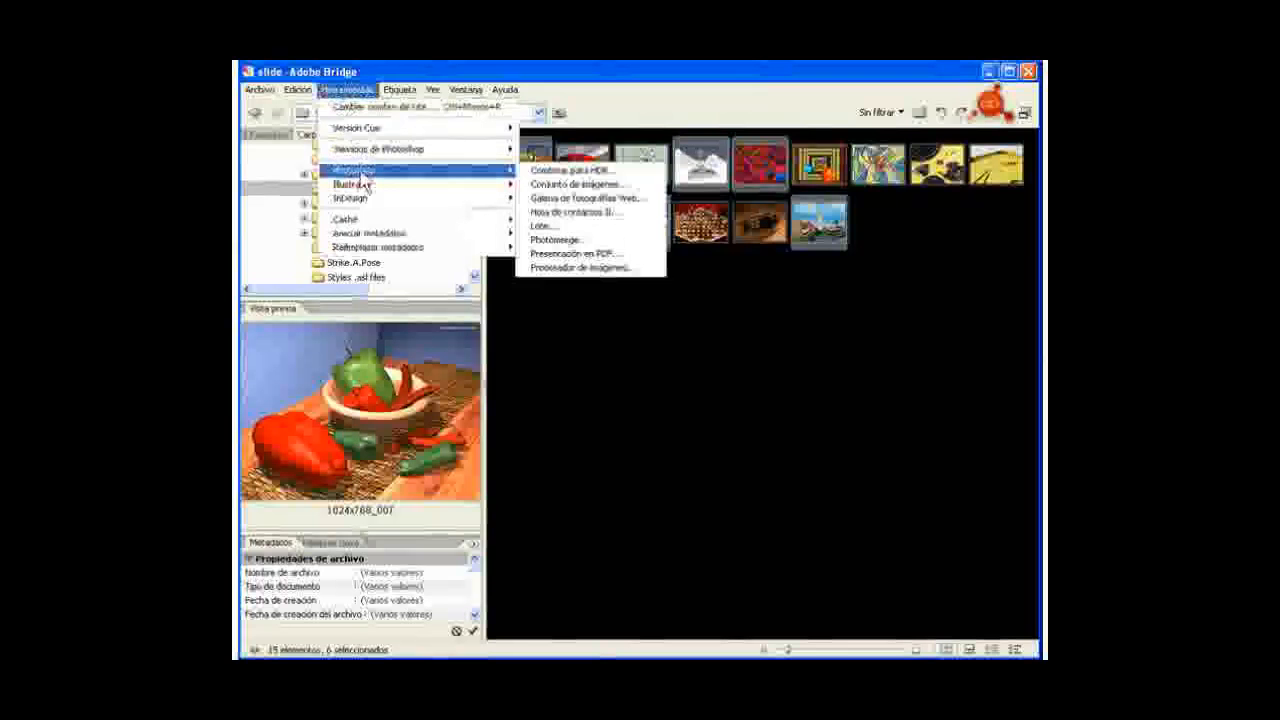
{"action": "left_click", "coordinate": [565, 232]}
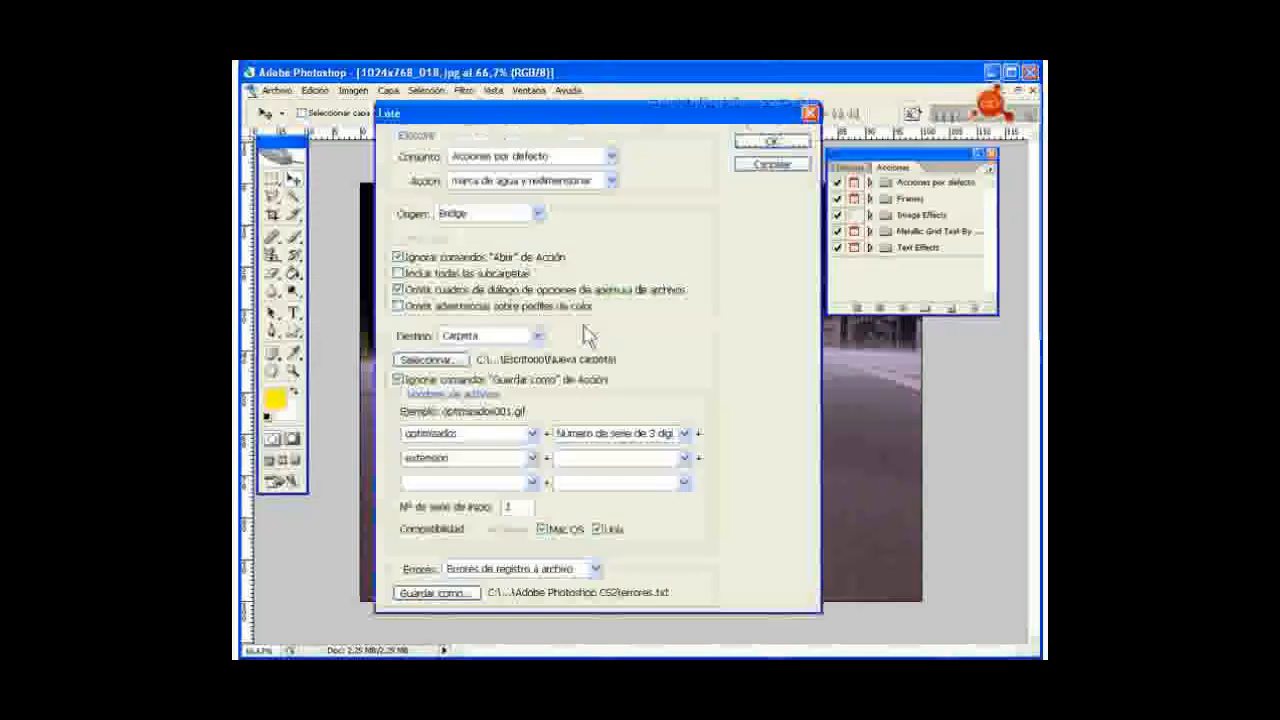
{"action": "left_click_drag", "start_coordinate": [599, 118], "coordinate": [630, 126]}
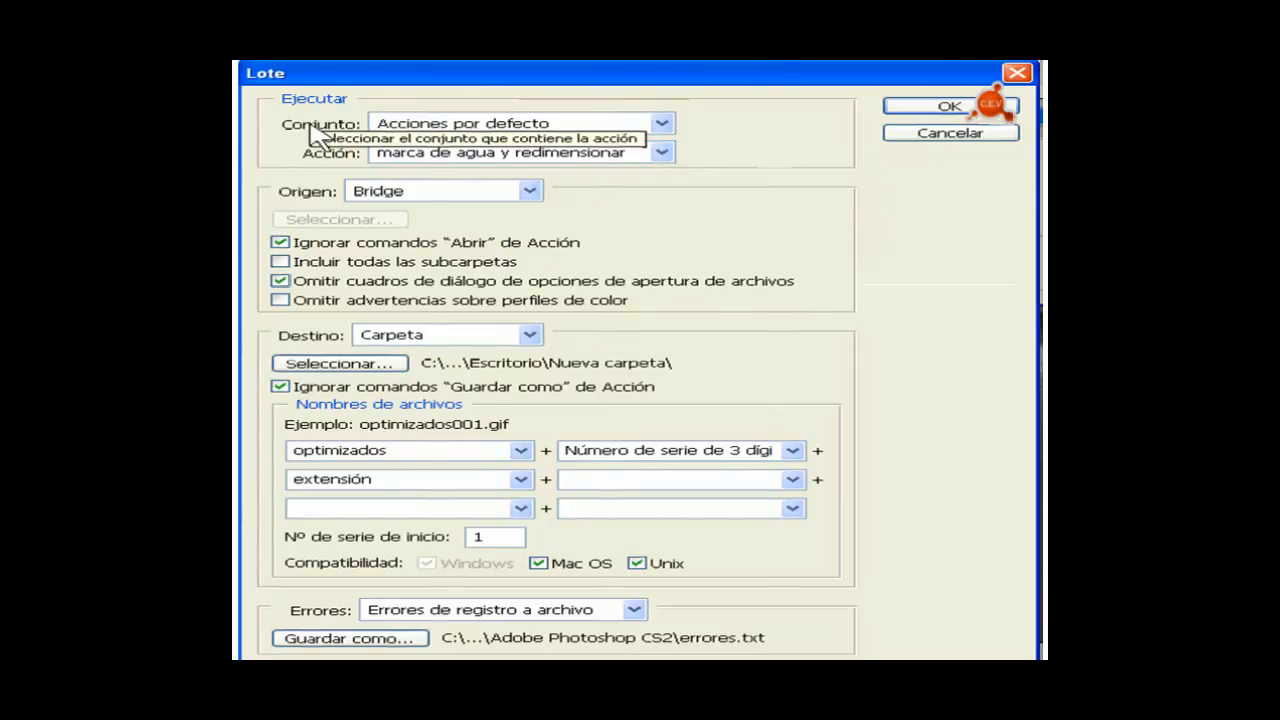
- Set the batch to run the action "marca de agua y redimensionar" from the set "Acciones por defecto"
{"action": "left_click", "coordinate": [662, 123]}
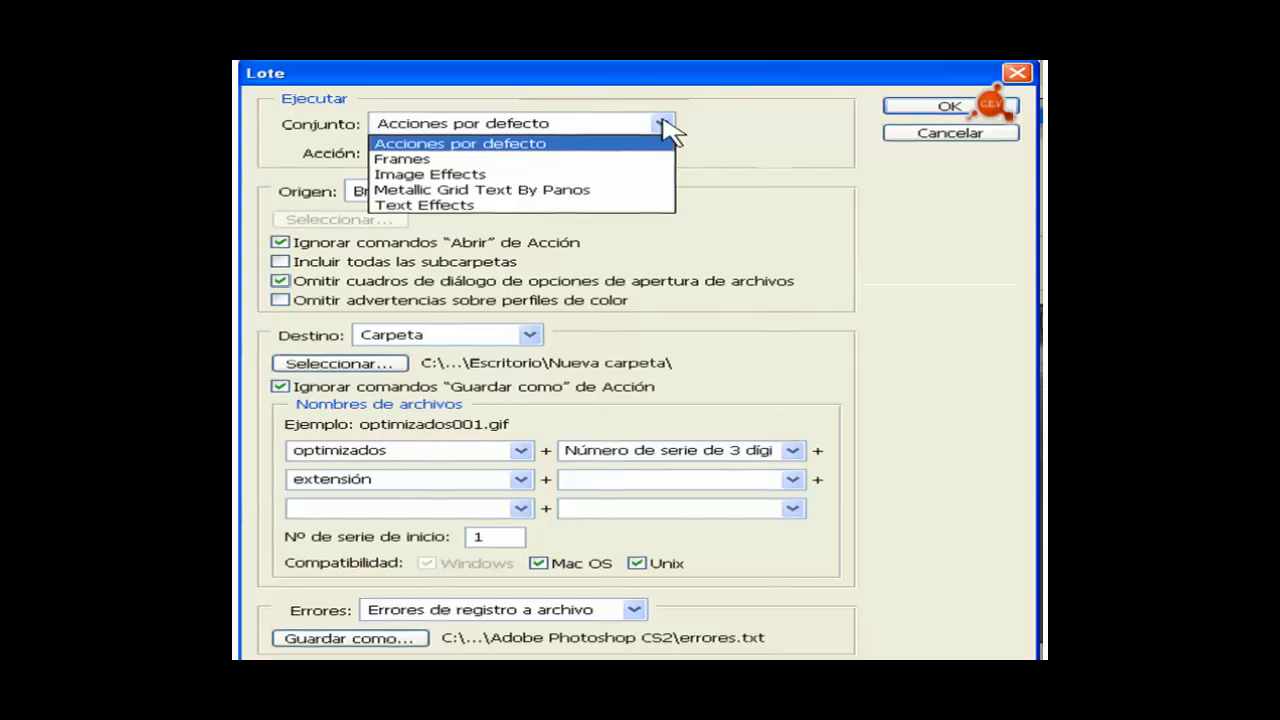
{"action": "left_click", "coordinate": [428, 143]}
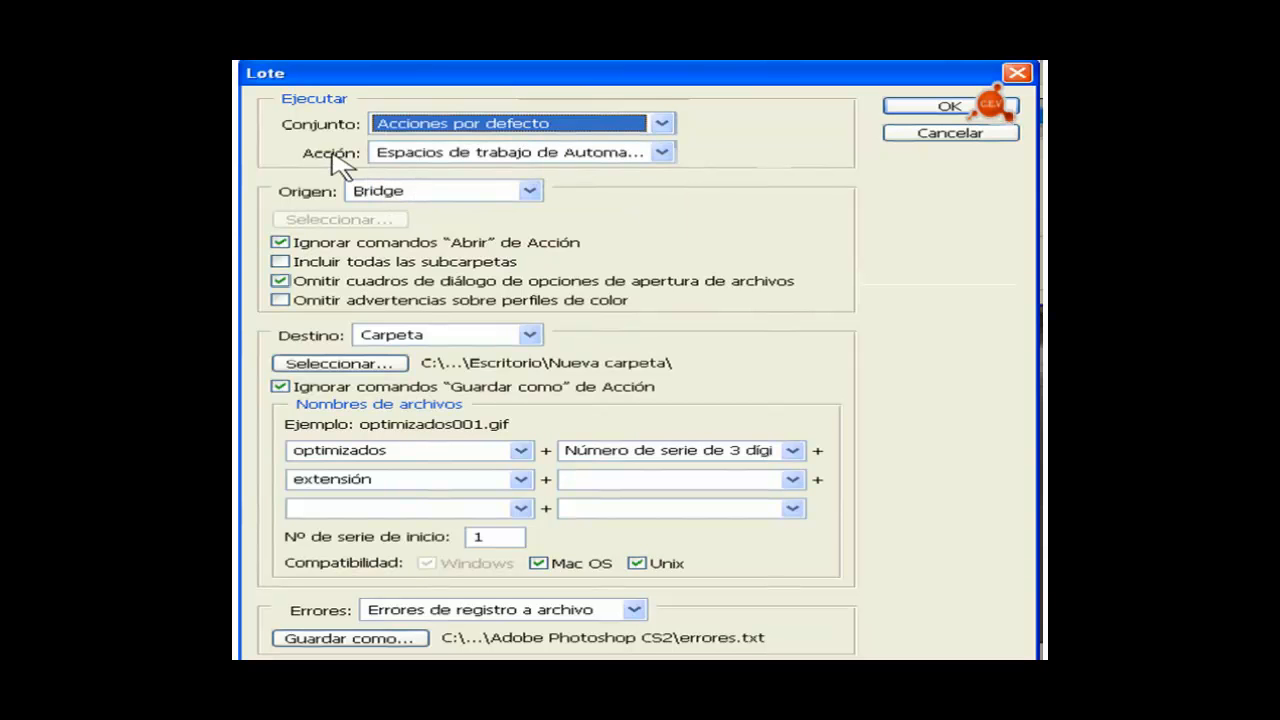
{"action": "left_click", "coordinate": [661, 152]}
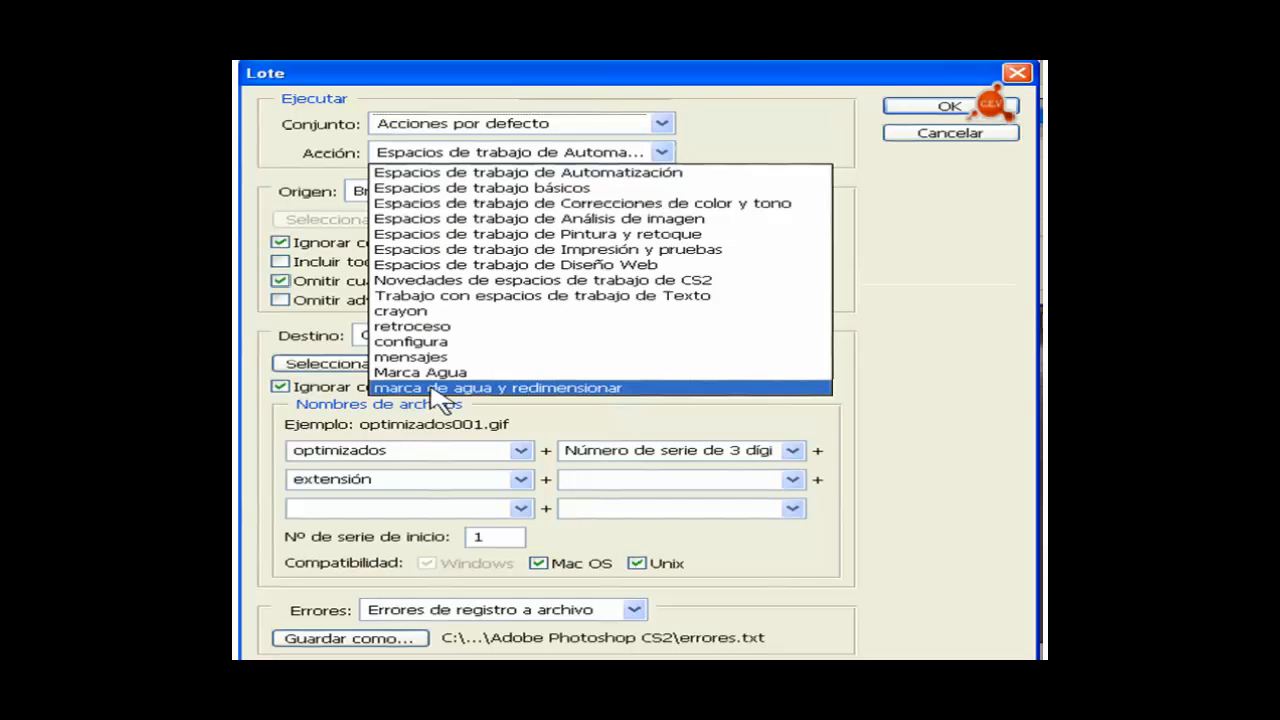
{"action": "left_click", "coordinate": [540, 388]}
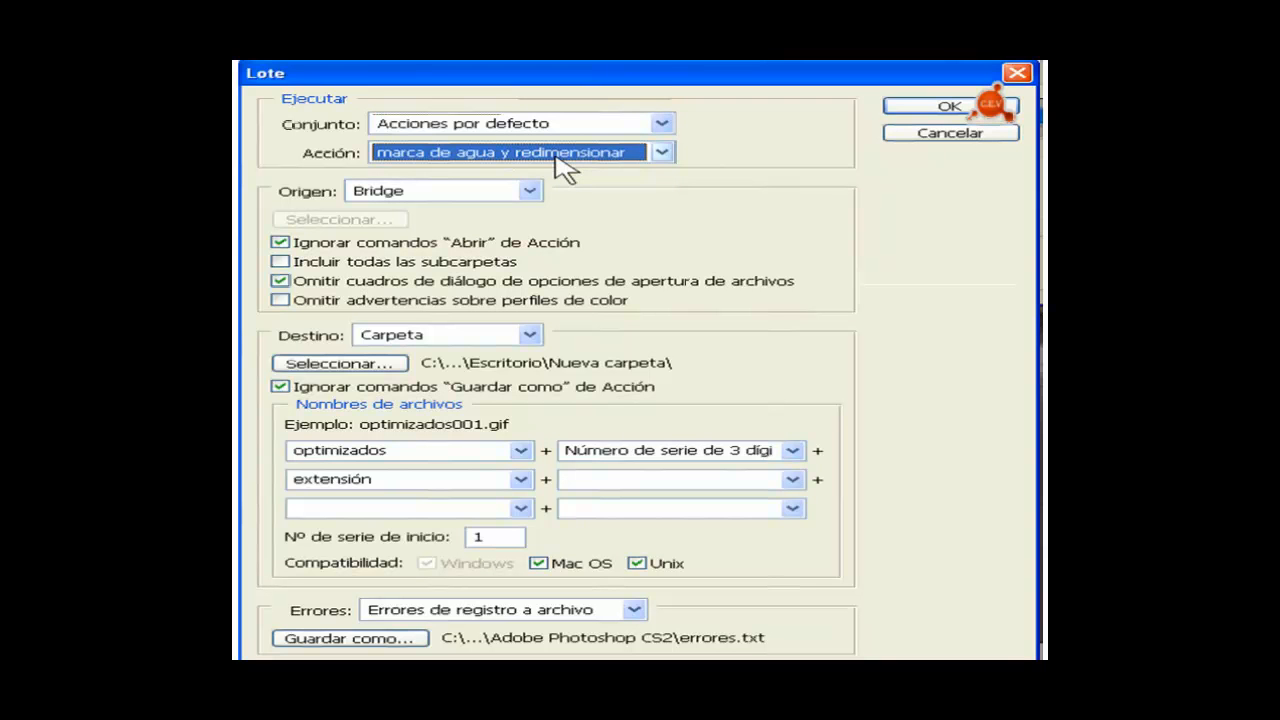
{"action": "left_click", "coordinate": [738, 201]}
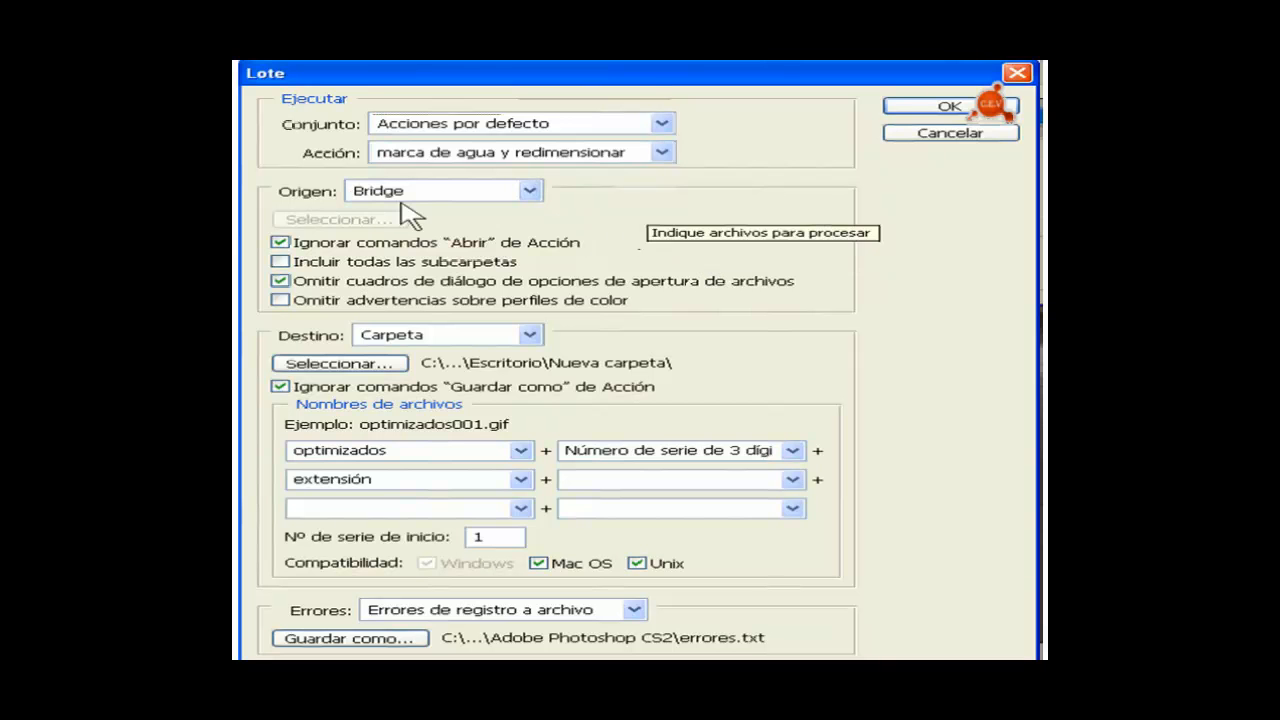
- Keep Bridge as the source of the batch and close the Batch dialog
{"action": "left_click", "coordinate": [529, 191]}
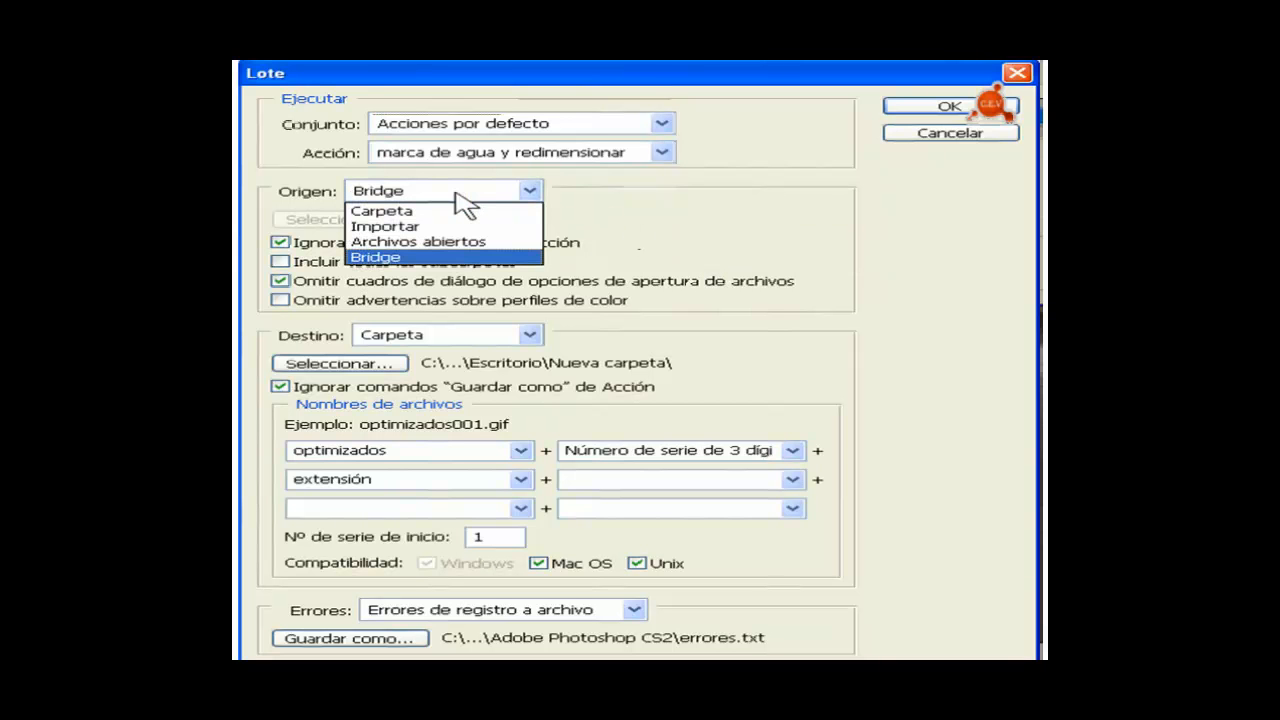
{"action": "left_click", "coordinate": [515, 189]}
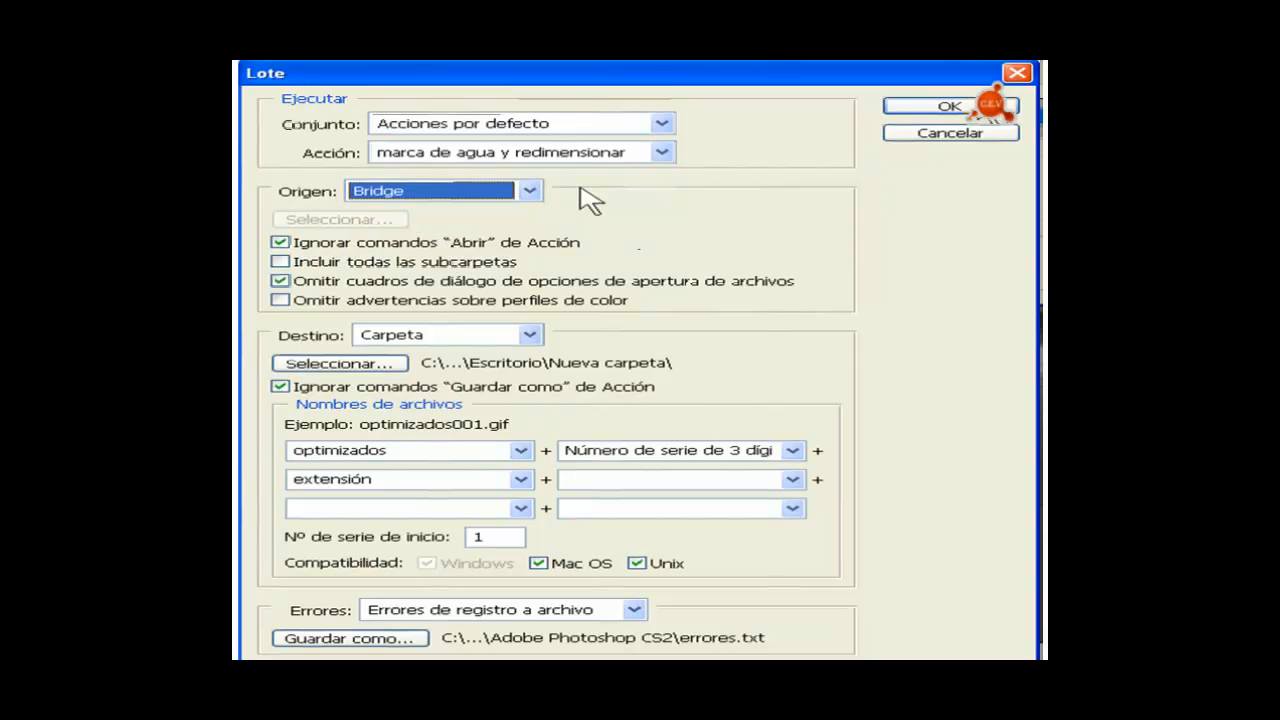
{"action": "left_click", "coordinate": [950, 106]}
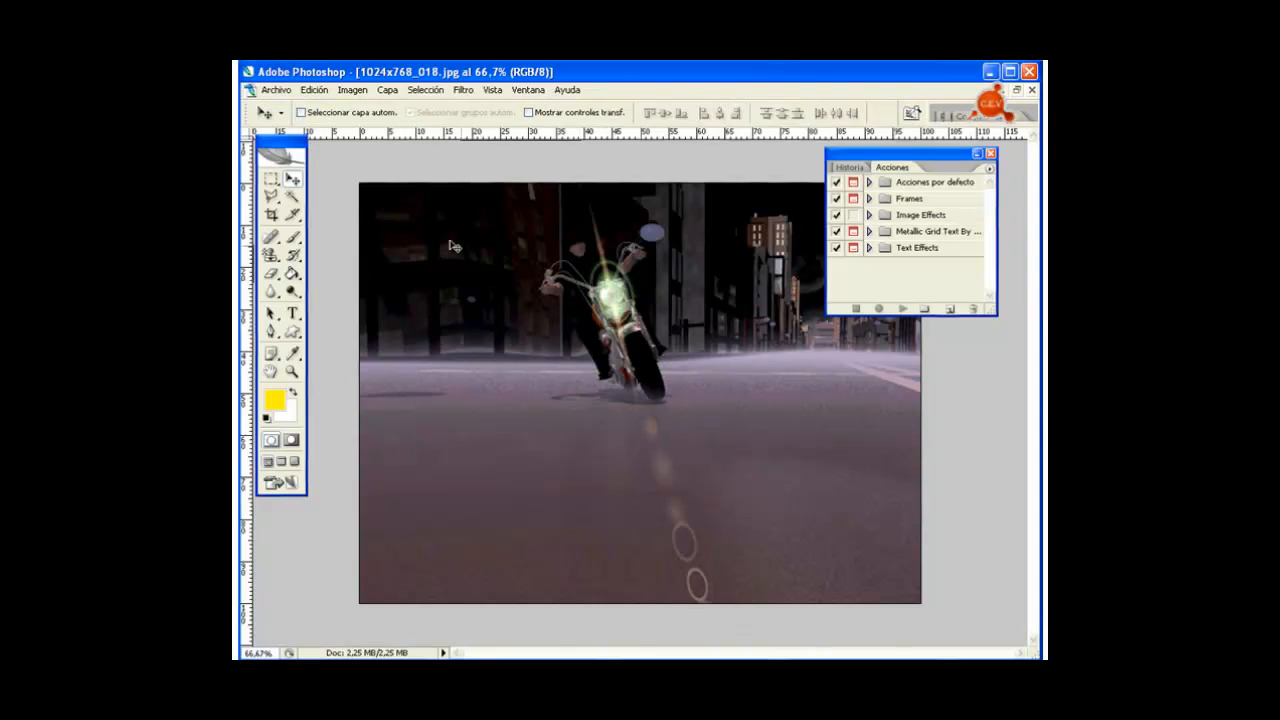
- Open the Batch (Lote) dialog from Photoshop and set its source to Carpeta
{"action": "left_click", "coordinate": [275, 90]}
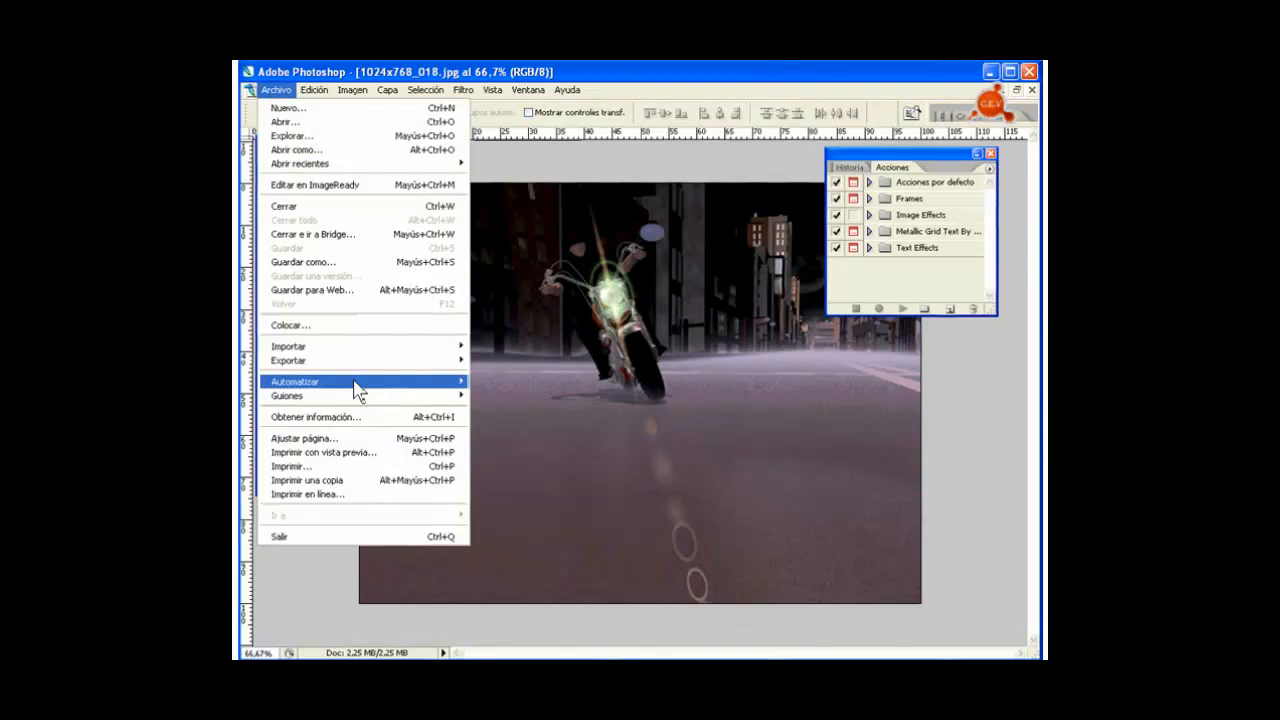
{"action": "mouse_move", "coordinate": [418, 384]}
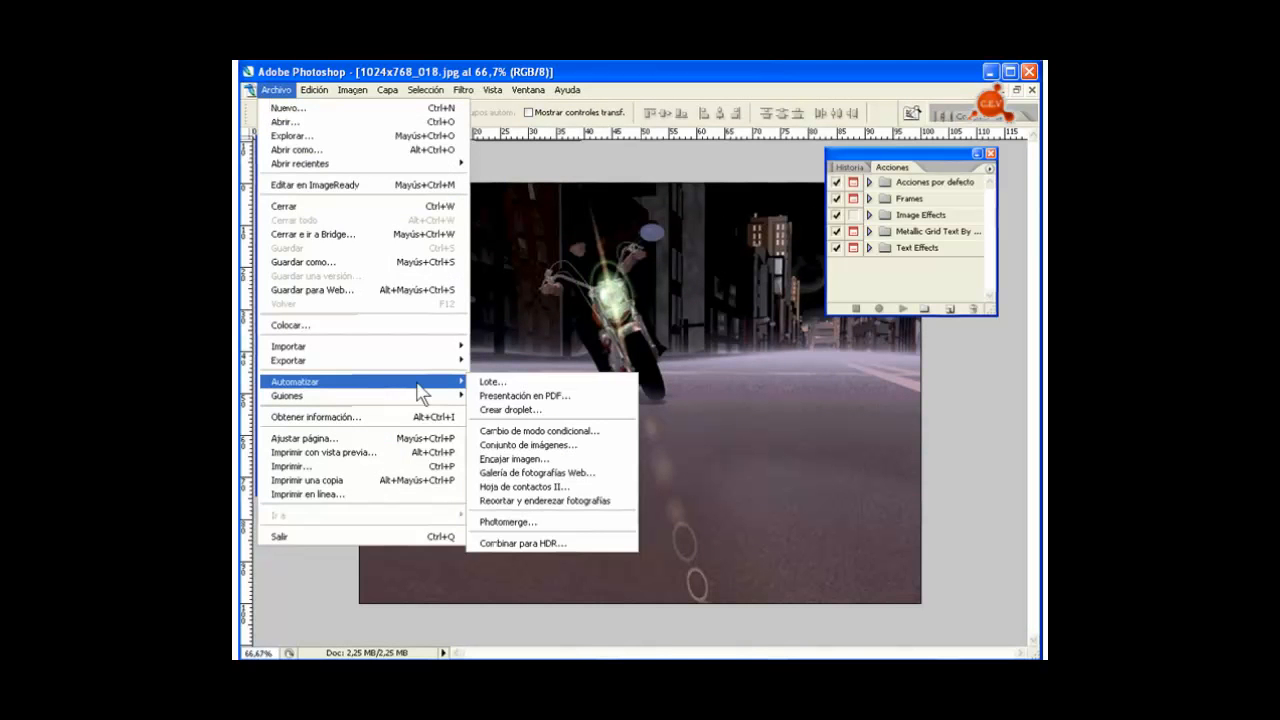
{"action": "left_click", "coordinate": [490, 383]}
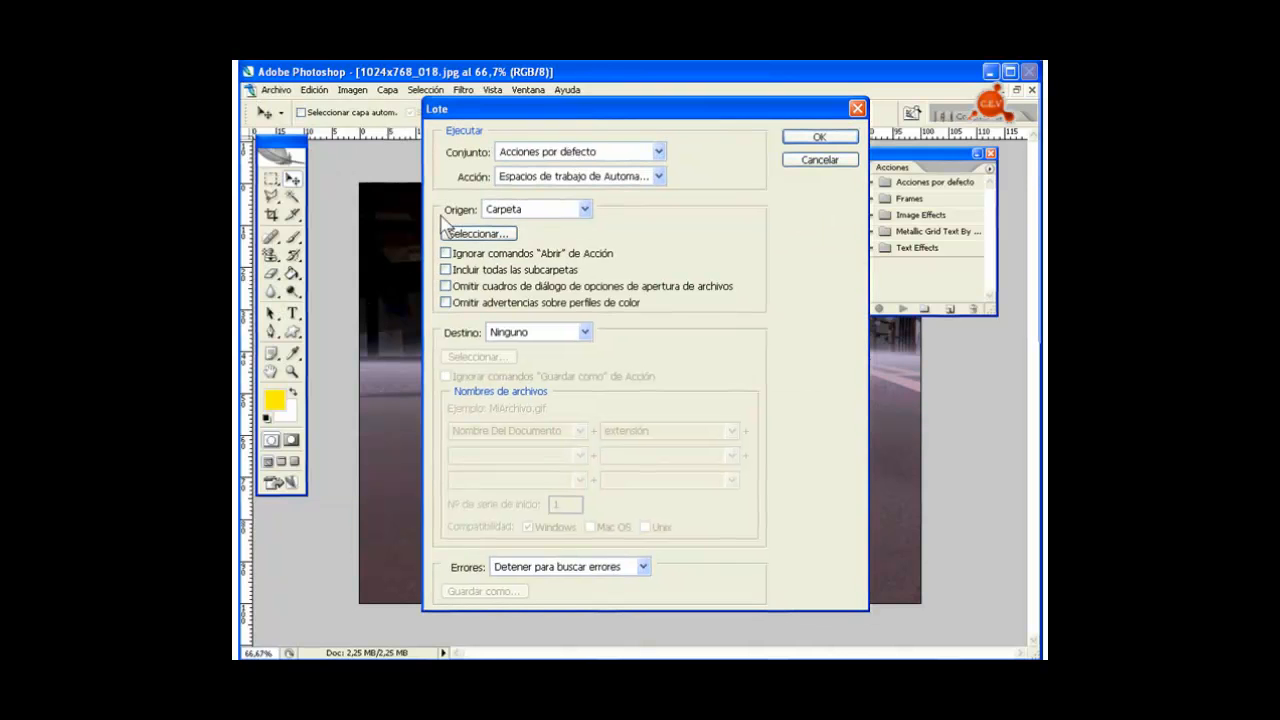
{"action": "left_click", "coordinate": [585, 209]}
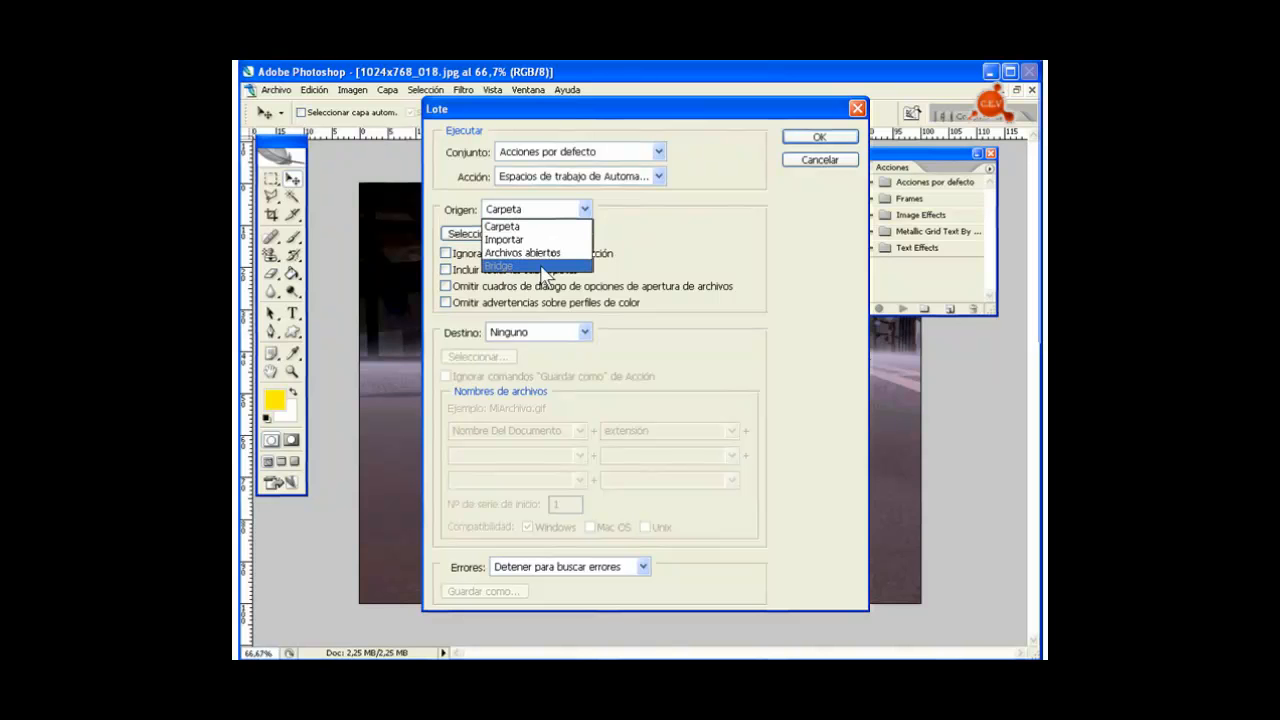
{"action": "left_click", "coordinate": [627, 214]}
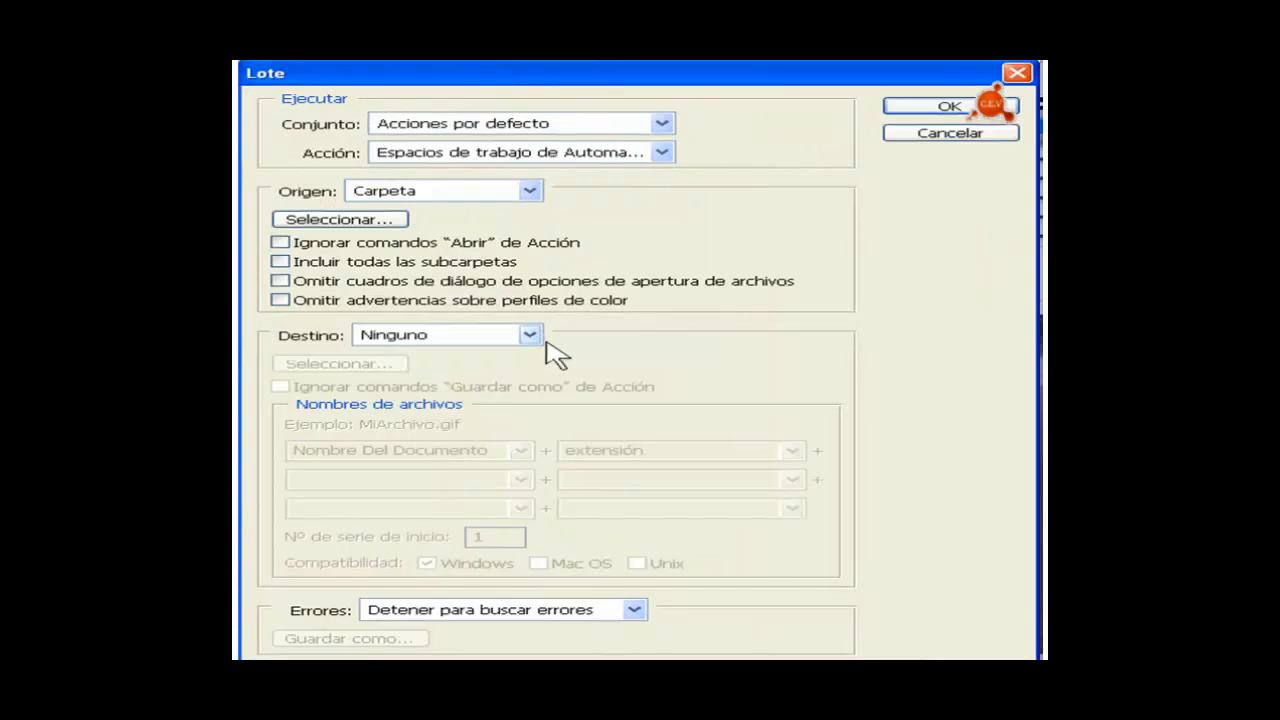
{"action": "left_click", "coordinate": [530, 191]}
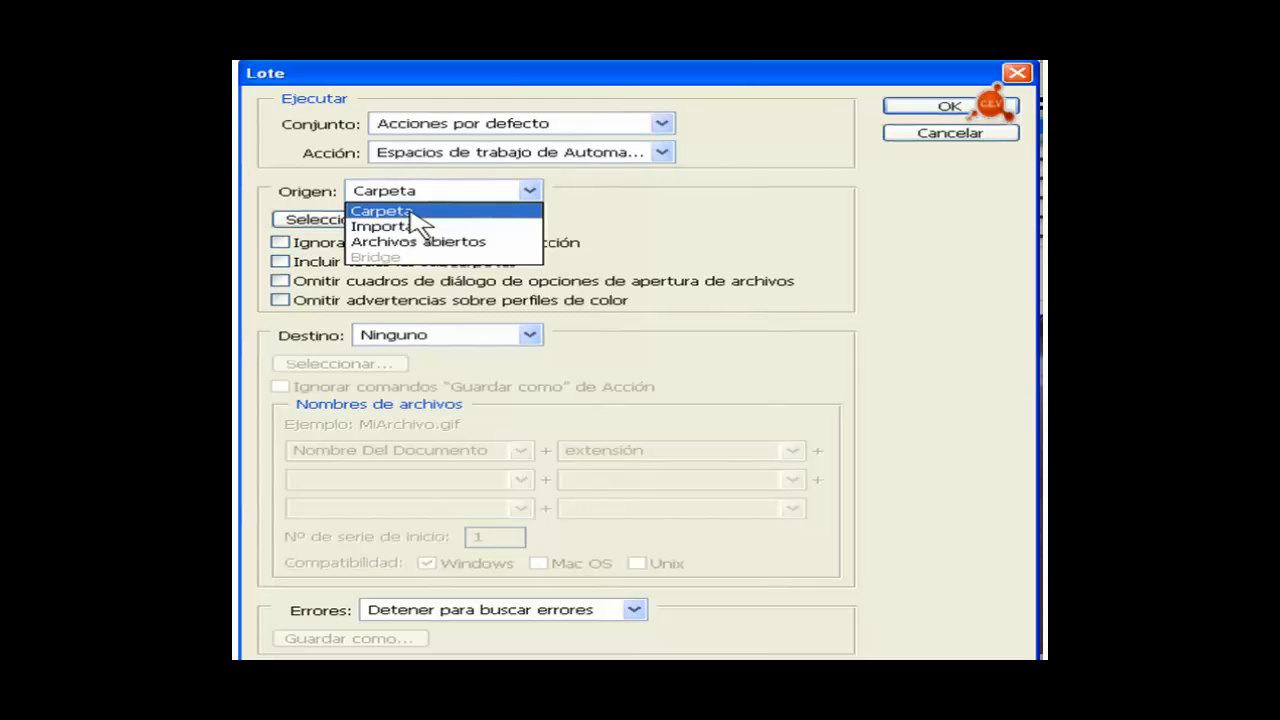
{"action": "left_click", "coordinate": [405, 212]}
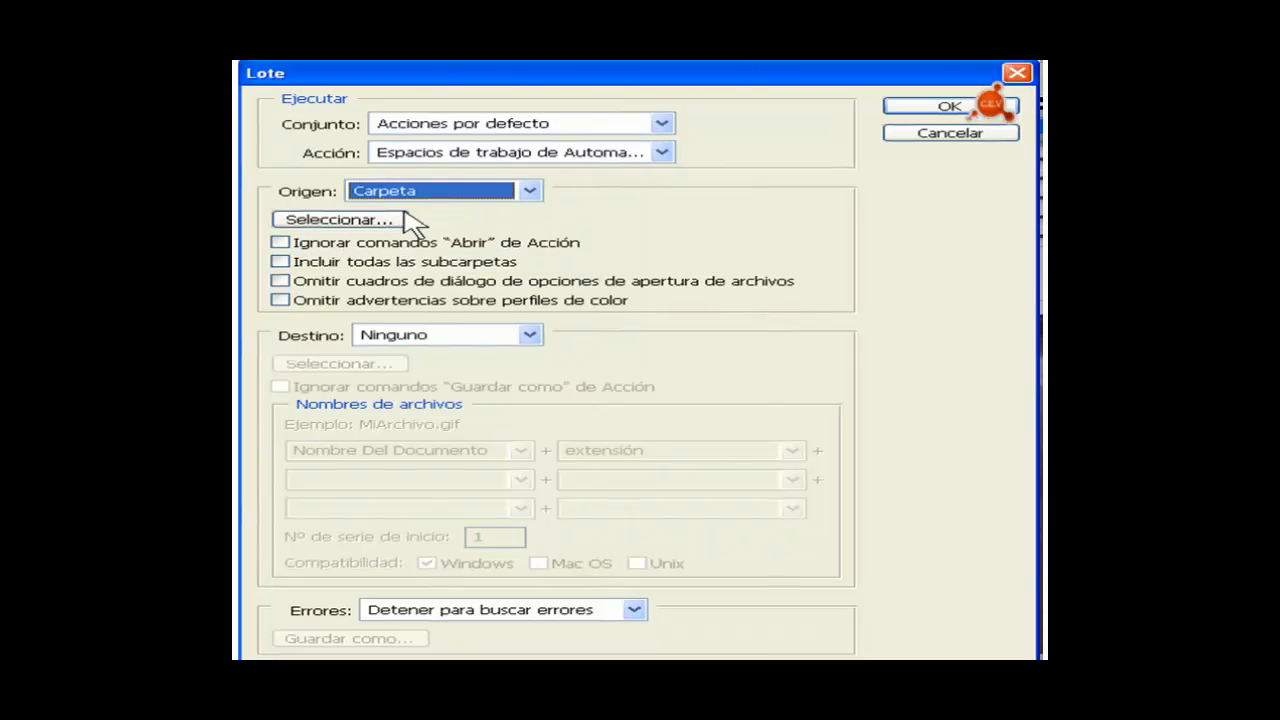
{"action": "left_click", "coordinate": [350, 222]}
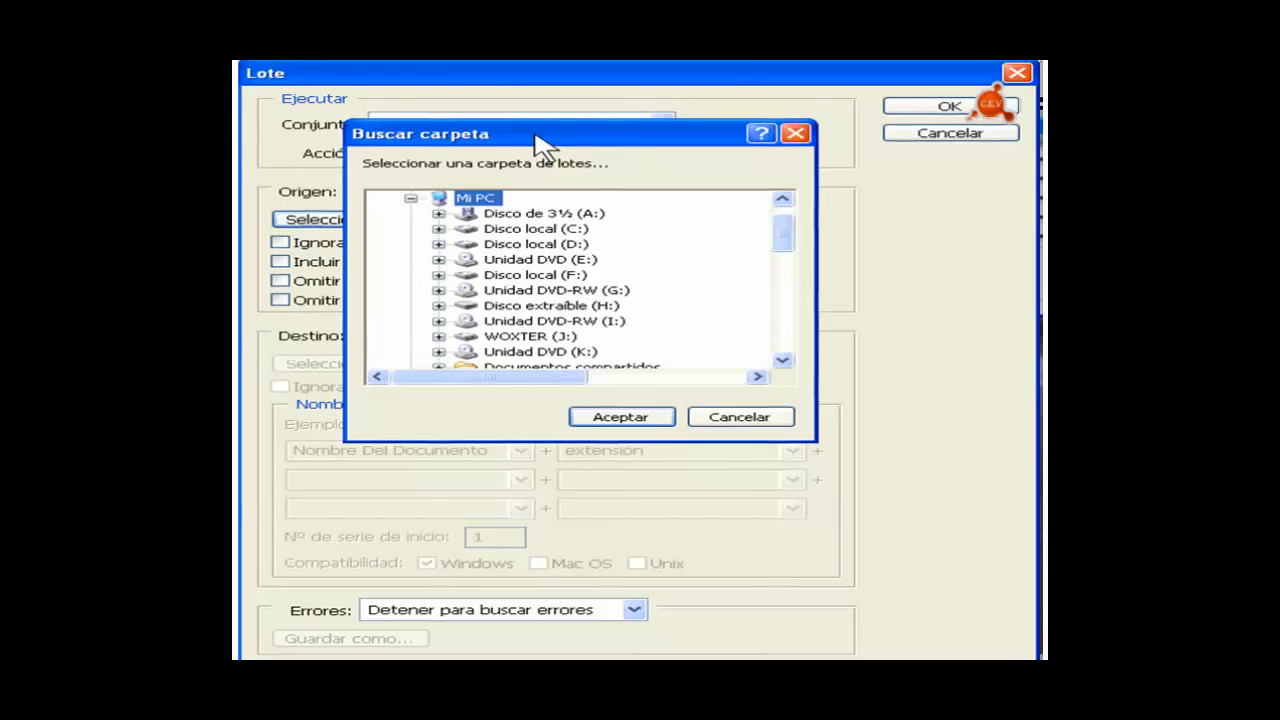
{"action": "mouse_move", "coordinate": [767, 227]}
{"action": "left_mouse_down"}
{"action": "mouse_move", "coordinate": [787, 247]}
{"action": "mouse_move", "coordinate": [783, 235]}
{"action": "left_mouse_up"}
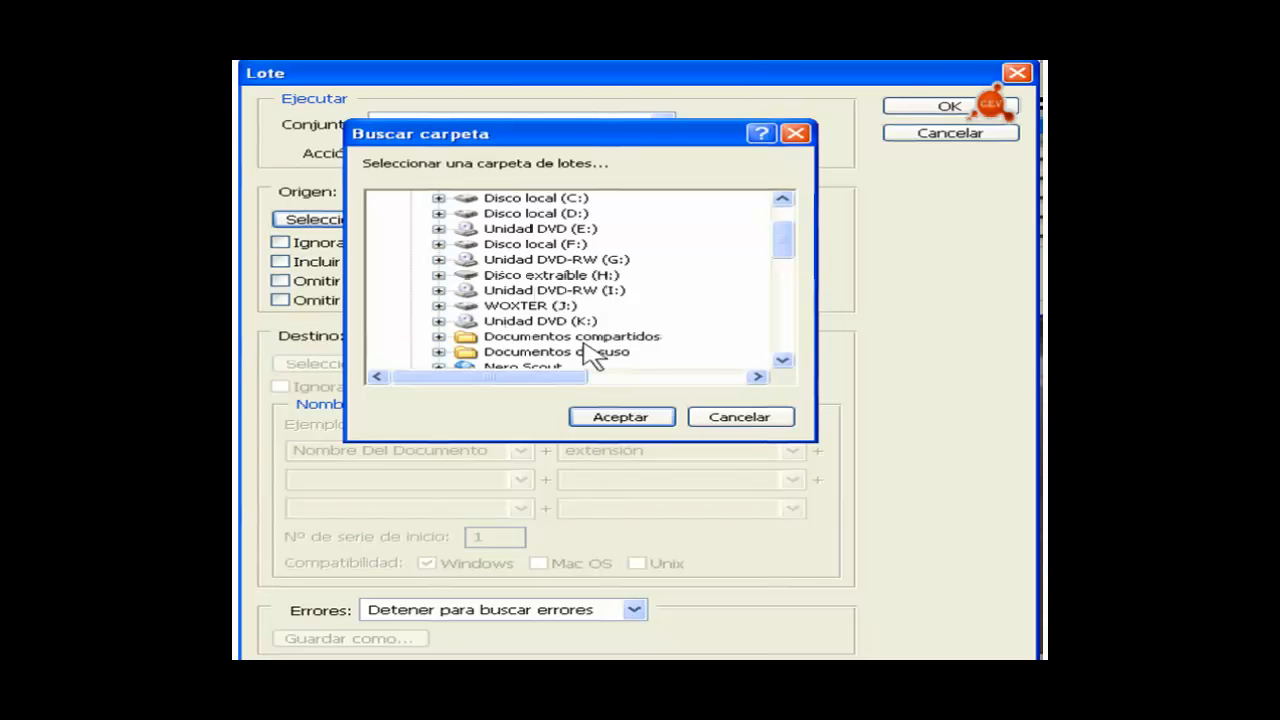
{"action": "left_click", "coordinate": [740, 417]}
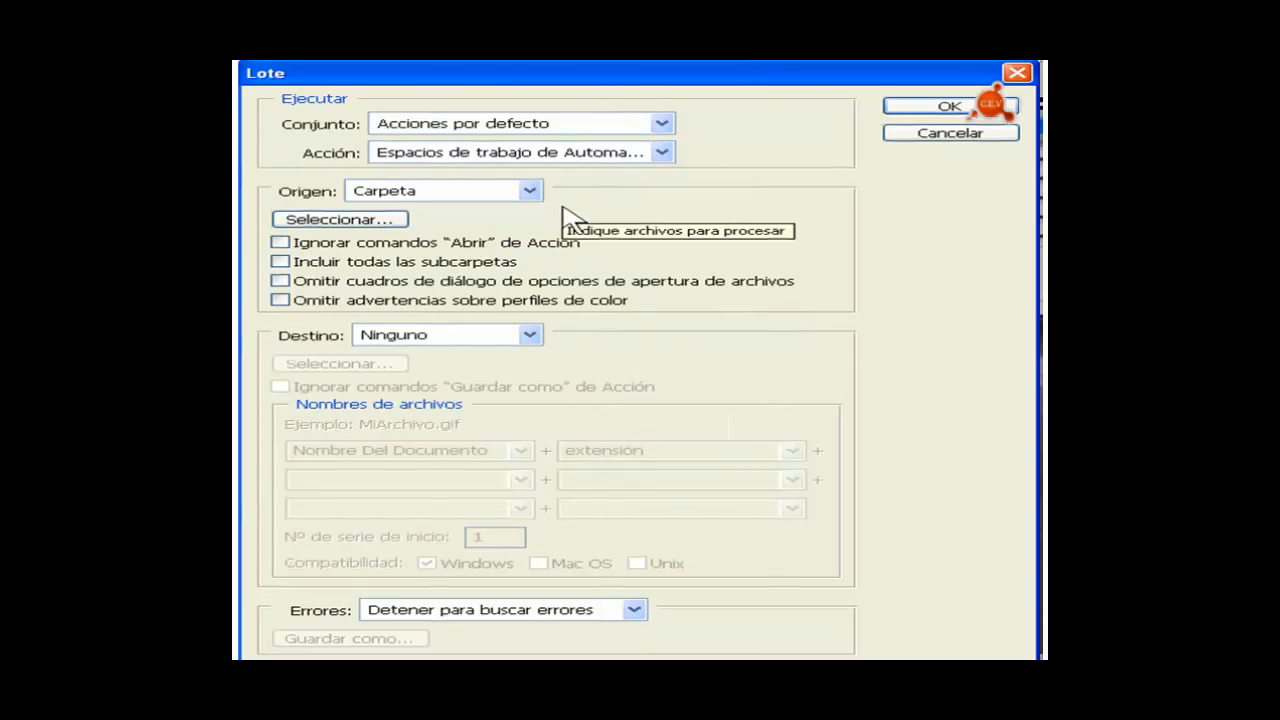
- Set the batch source to Importar, with hp scanjet 4600 series TWAIN as the import device
{"action": "left_click", "coordinate": [529, 191]}
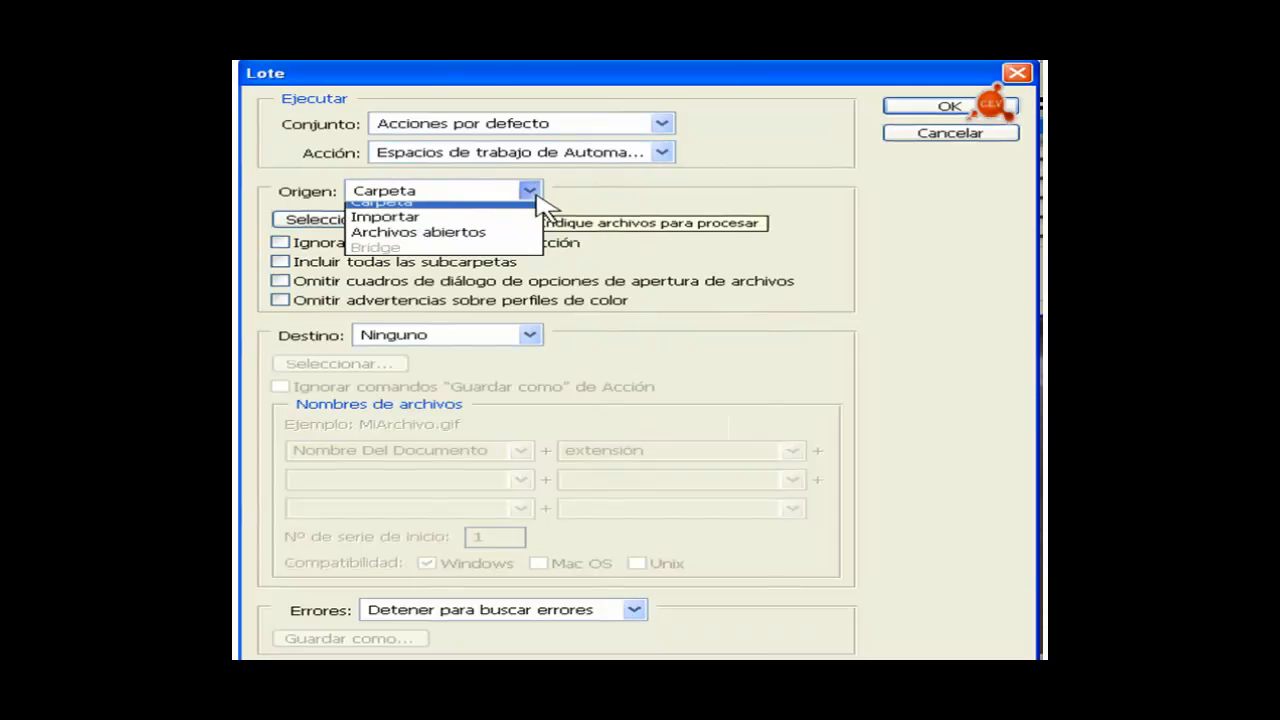
{"action": "left_click", "coordinate": [410, 228]}
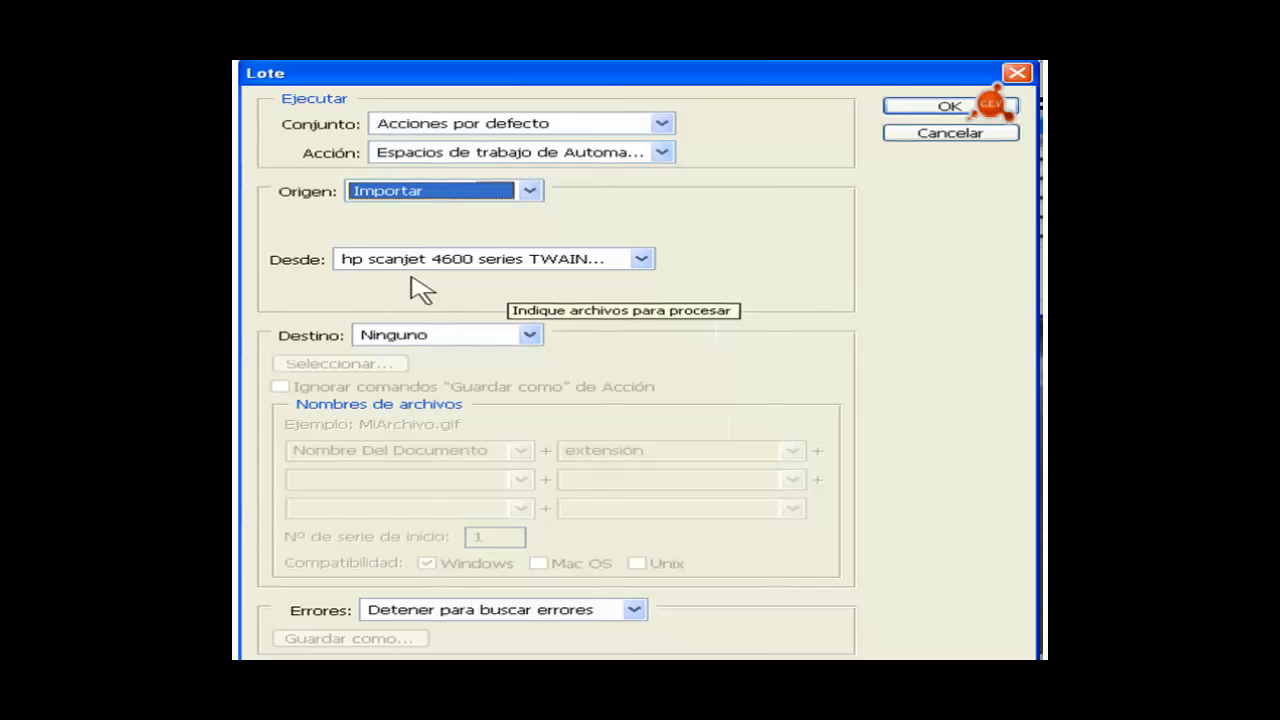
{"action": "left_click", "coordinate": [640, 259]}
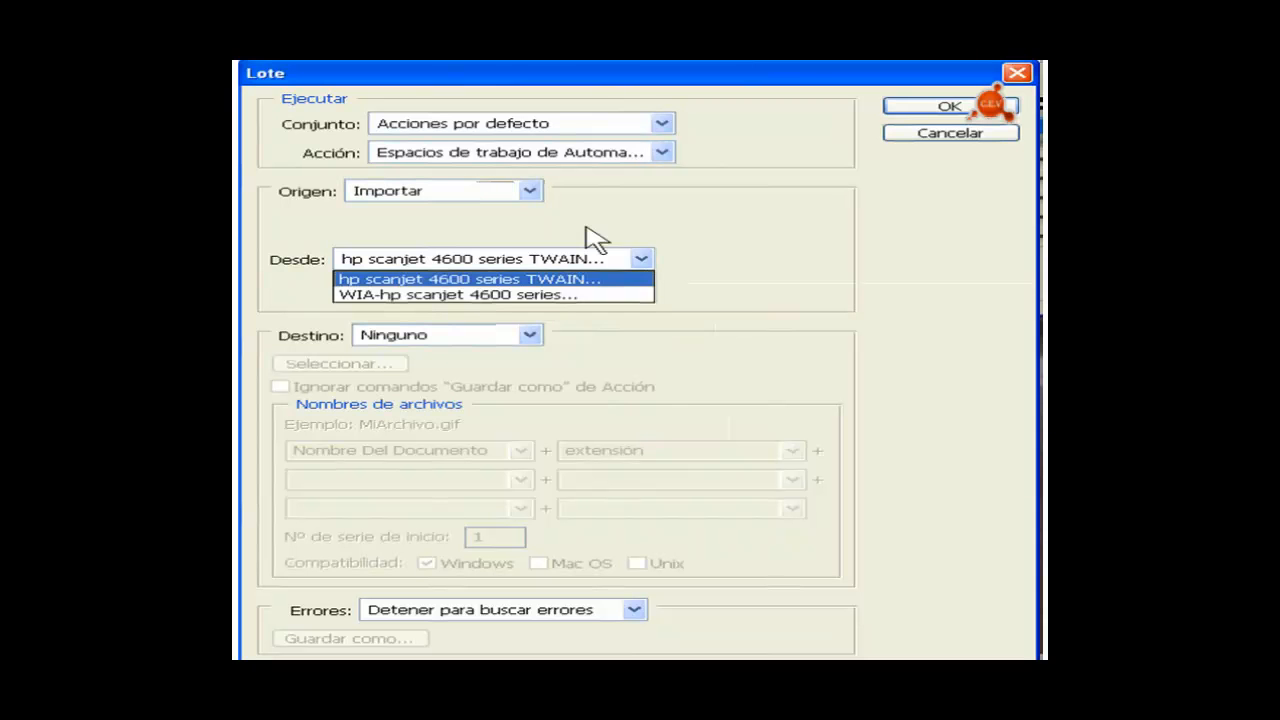
{"action": "left_click", "coordinate": [519, 257]}
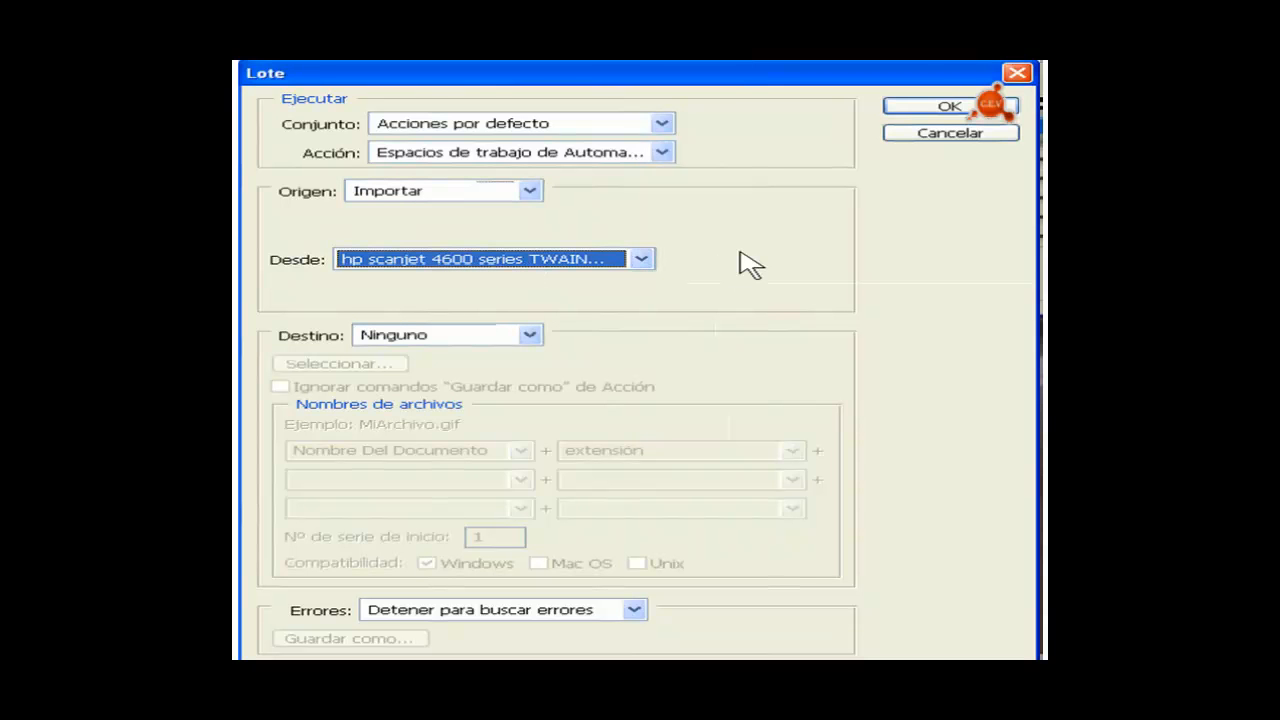
- Set the source of the batch files to Bridge
{"action": "left_click", "coordinate": [529, 191]}
{"action": "left_click", "coordinate": [388, 242]}
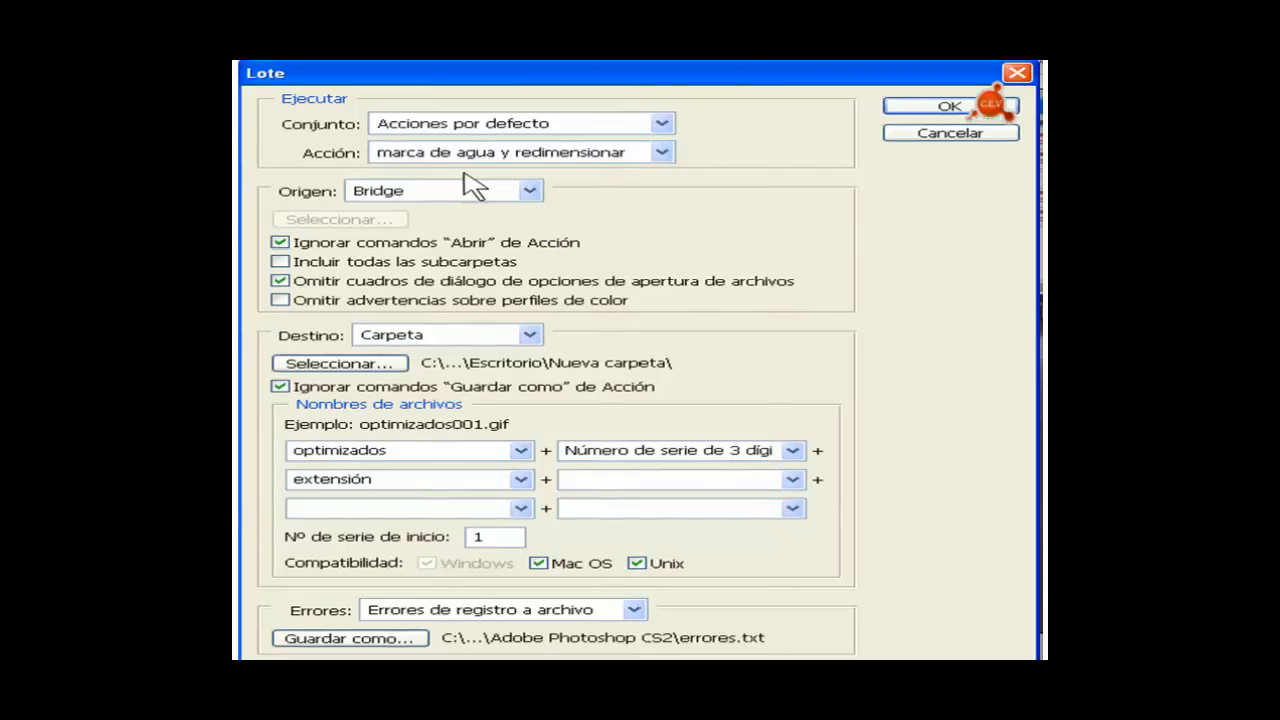
{"action": "left_click", "coordinate": [530, 192]}
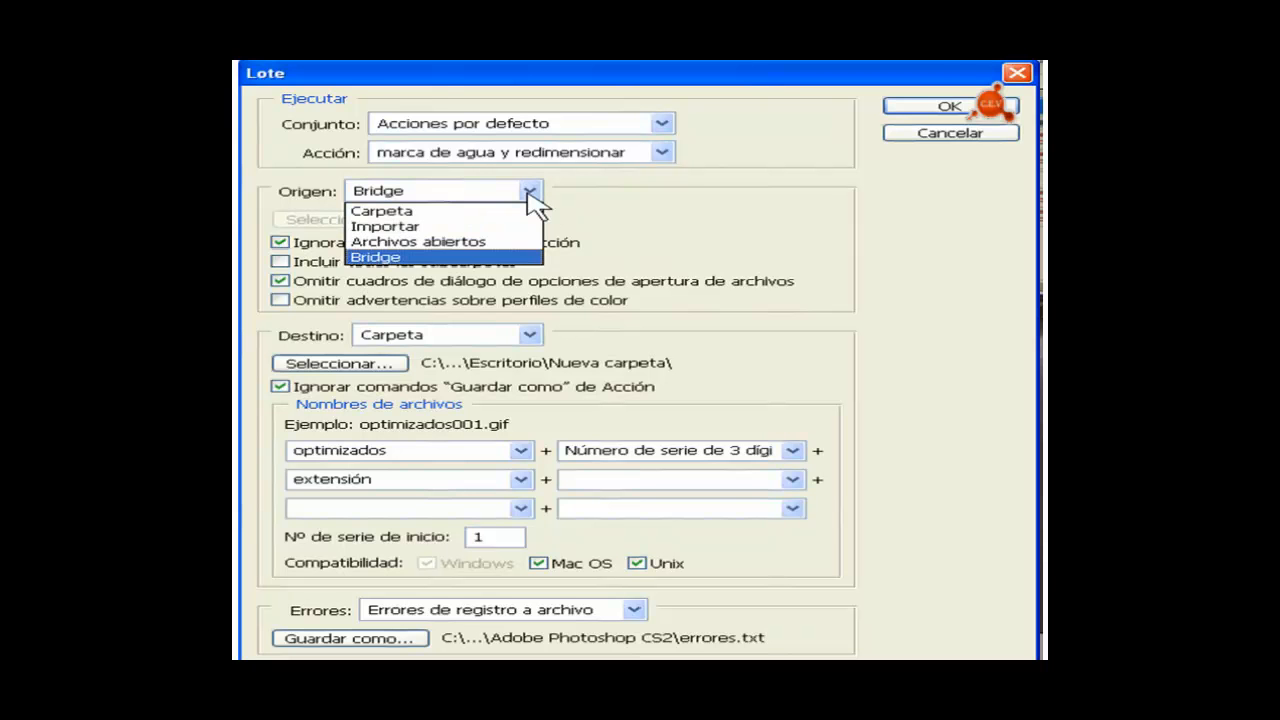
{"action": "left_click", "coordinate": [405, 257]}
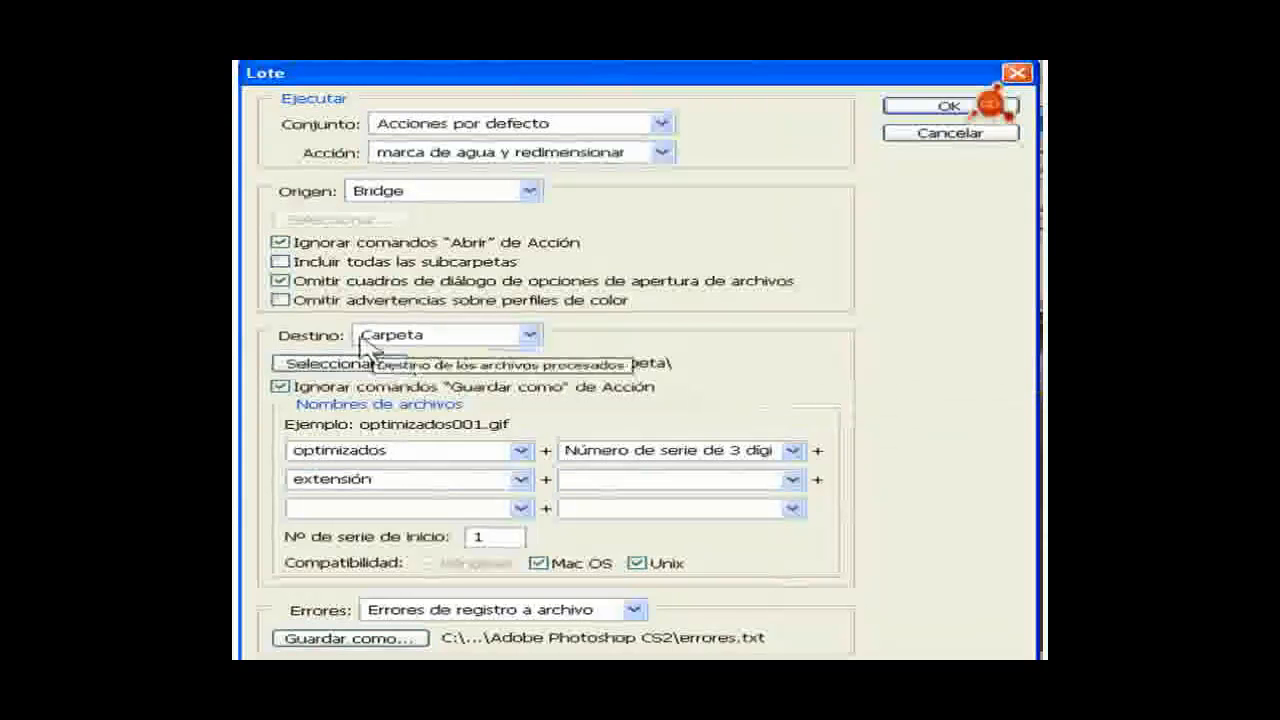
- Try the destination options Ninguno and Guardar y cerrar for the processed files
{"action": "left_click", "coordinate": [530, 336]}
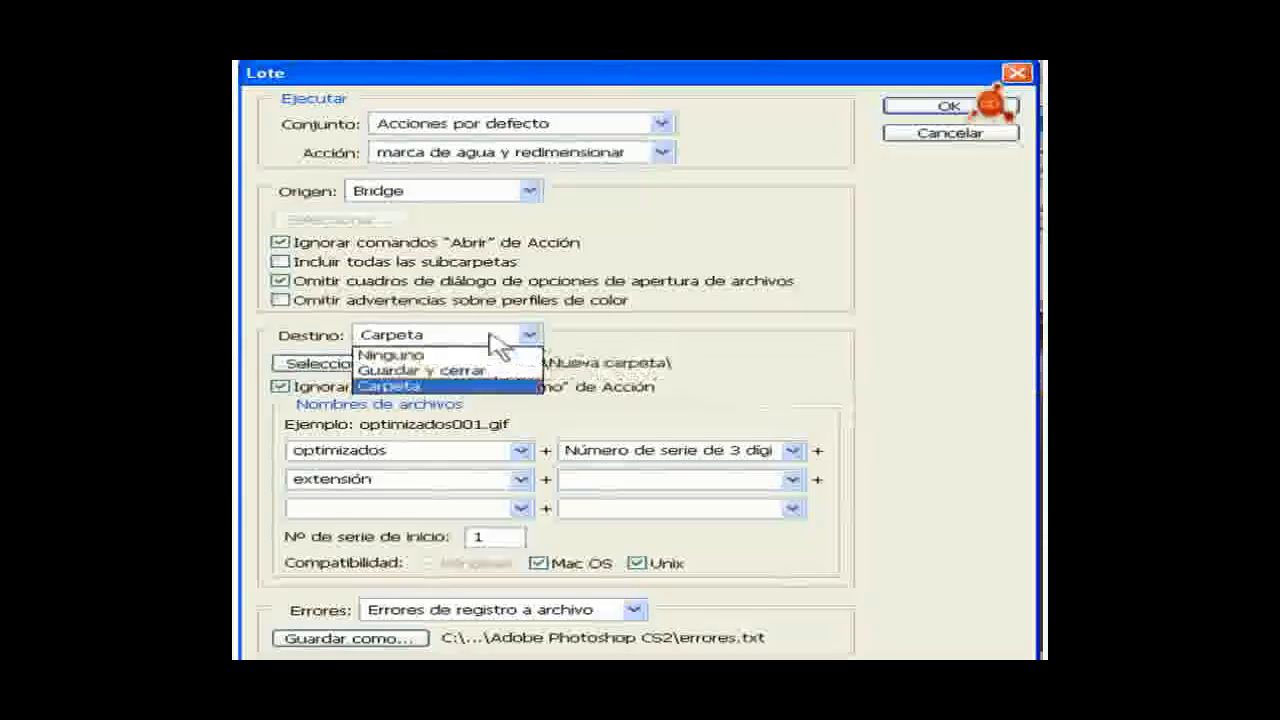
{"action": "left_click", "coordinate": [424, 359]}
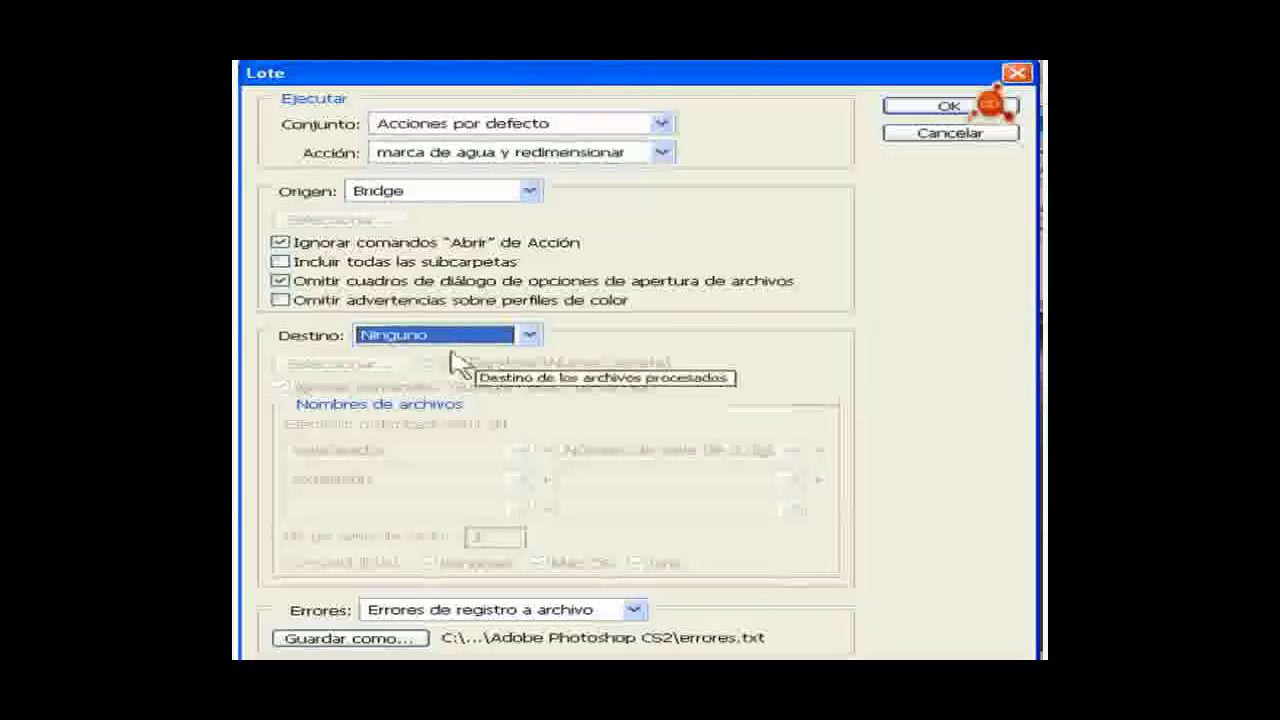
{"action": "left_click", "coordinate": [531, 338]}
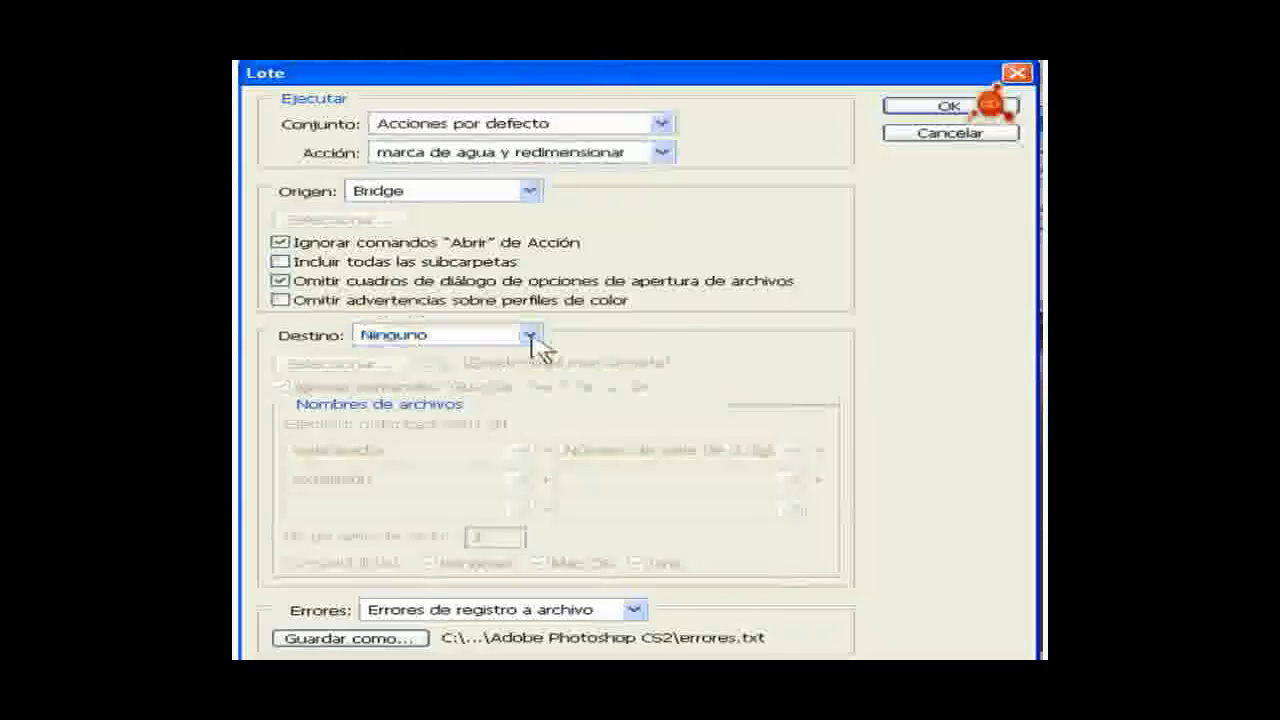
{"action": "left_click", "coordinate": [531, 337]}
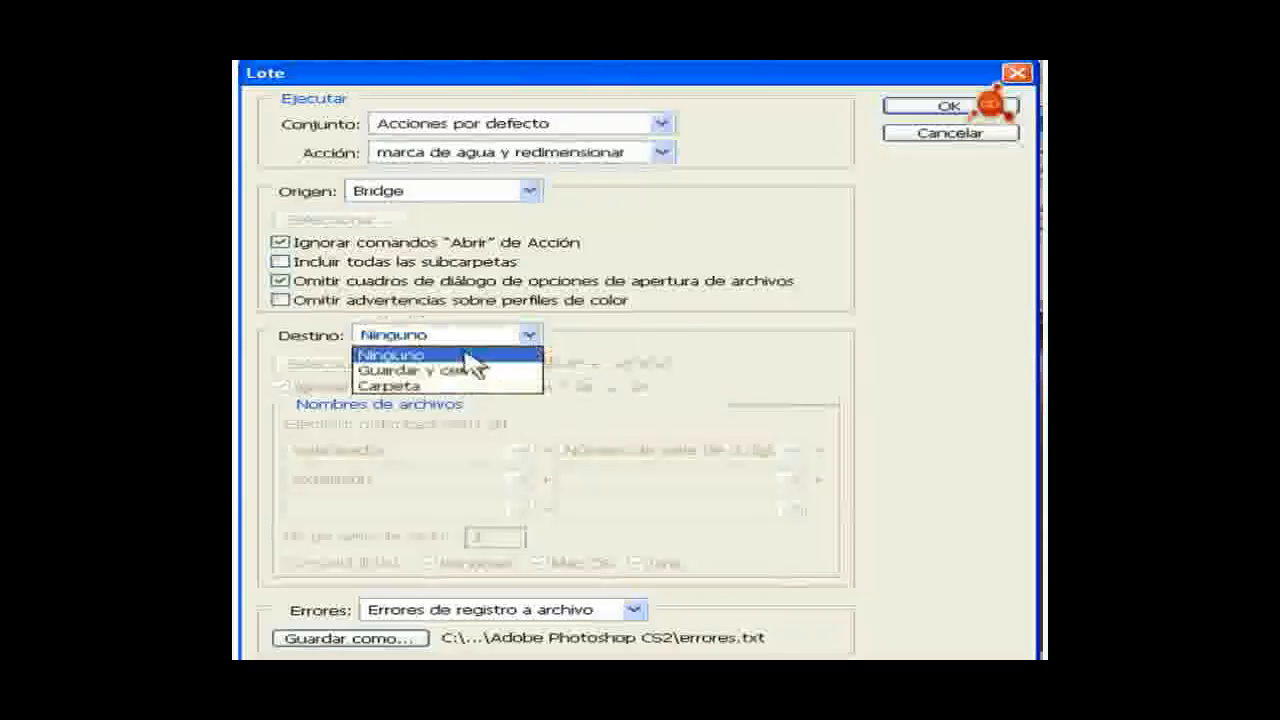
{"action": "left_click", "coordinate": [425, 370]}
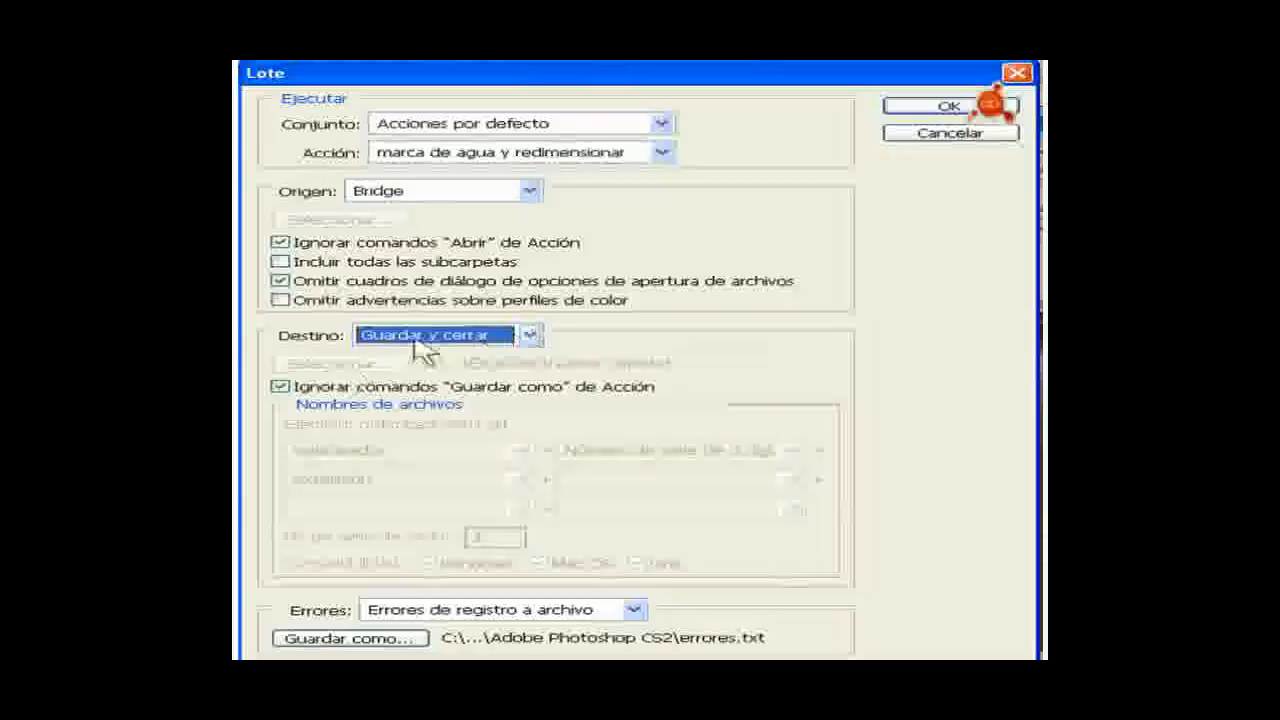
- Set the batch destination to Carpeta, using the folder Nueva carpeta on the Escritorio
{"action": "left_click", "coordinate": [529, 335]}
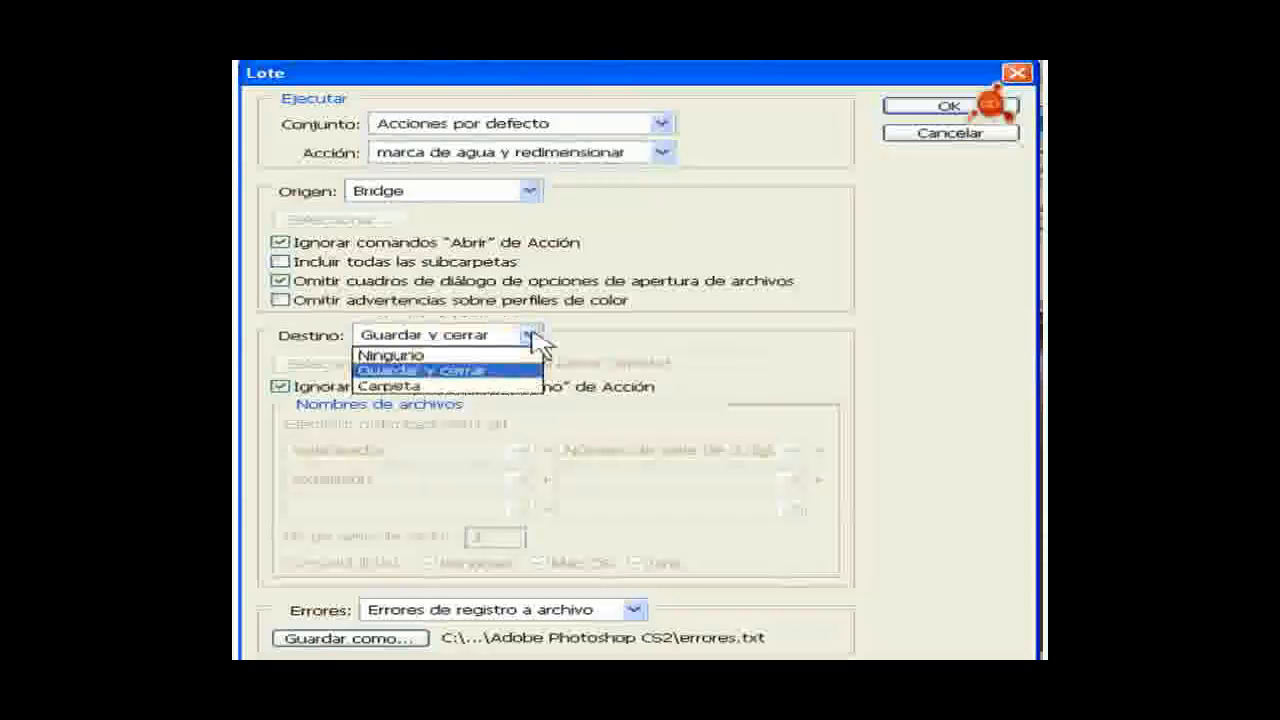
{"action": "left_click", "coordinate": [372, 388]}
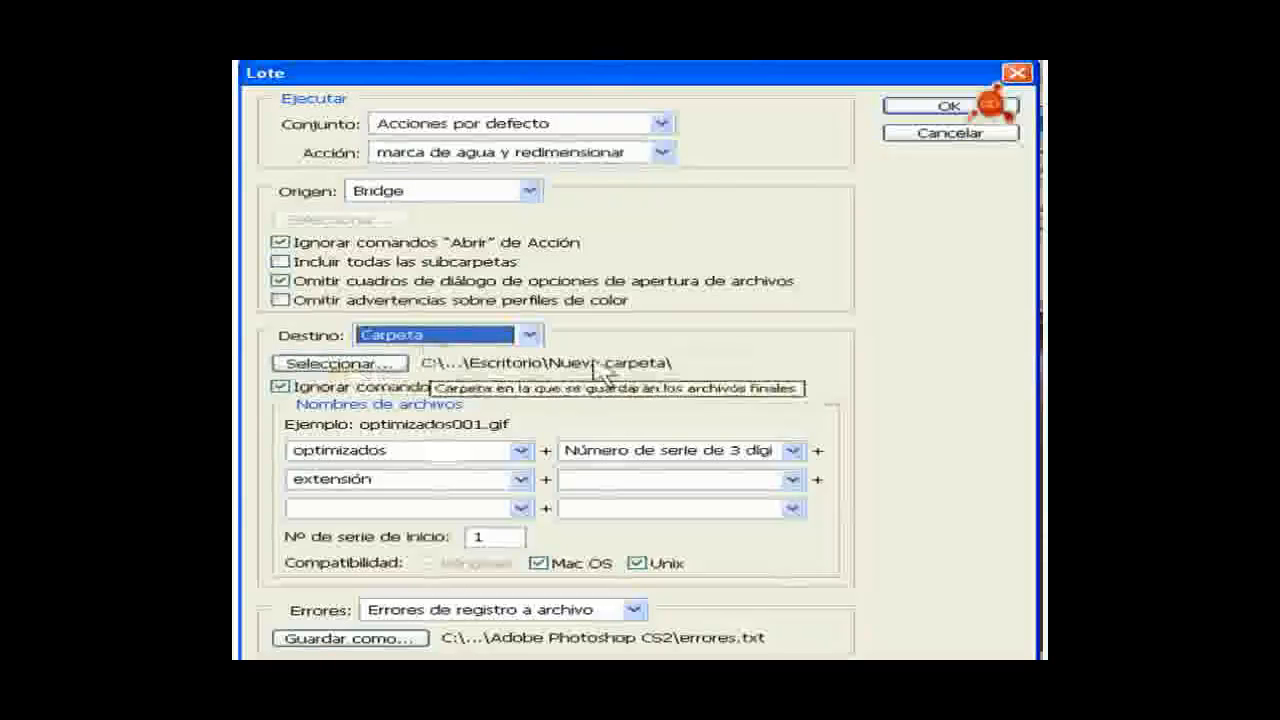
{"action": "left_click", "coordinate": [340, 364]}
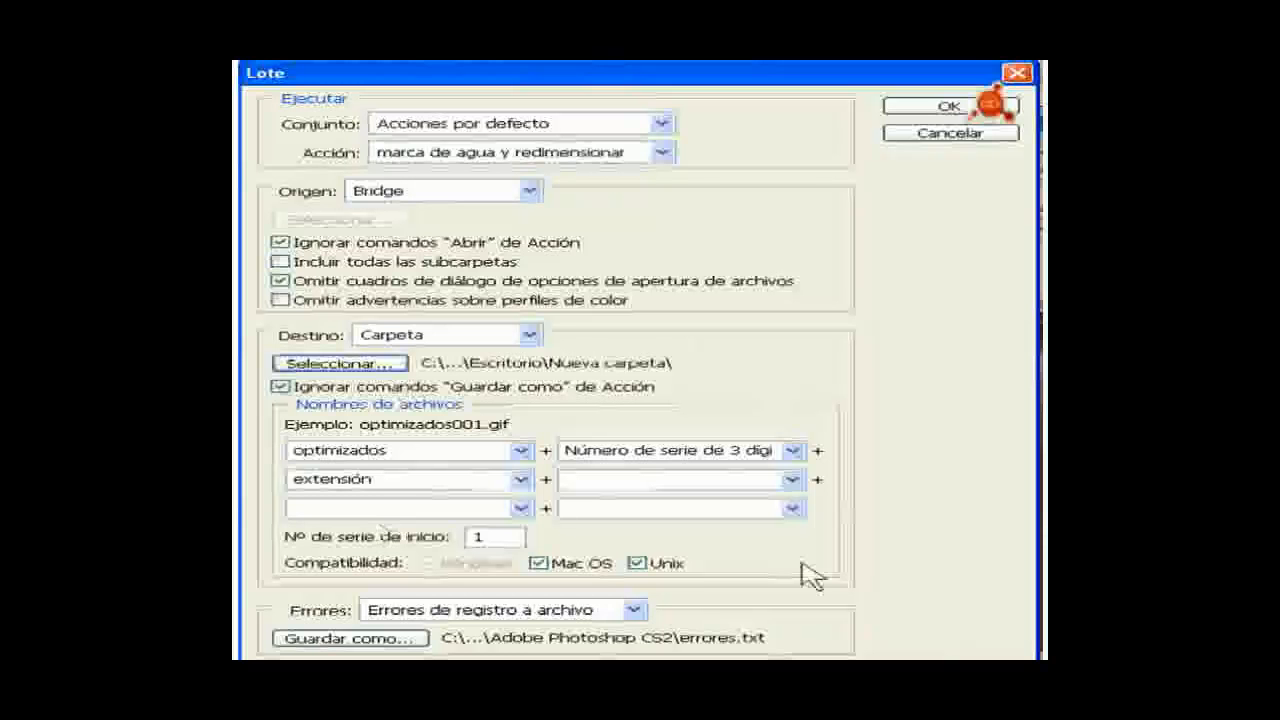
- Switch the destination option to ignore the action's "Guardar como" commands off and back on
{"action": "left_click", "coordinate": [281, 388]}
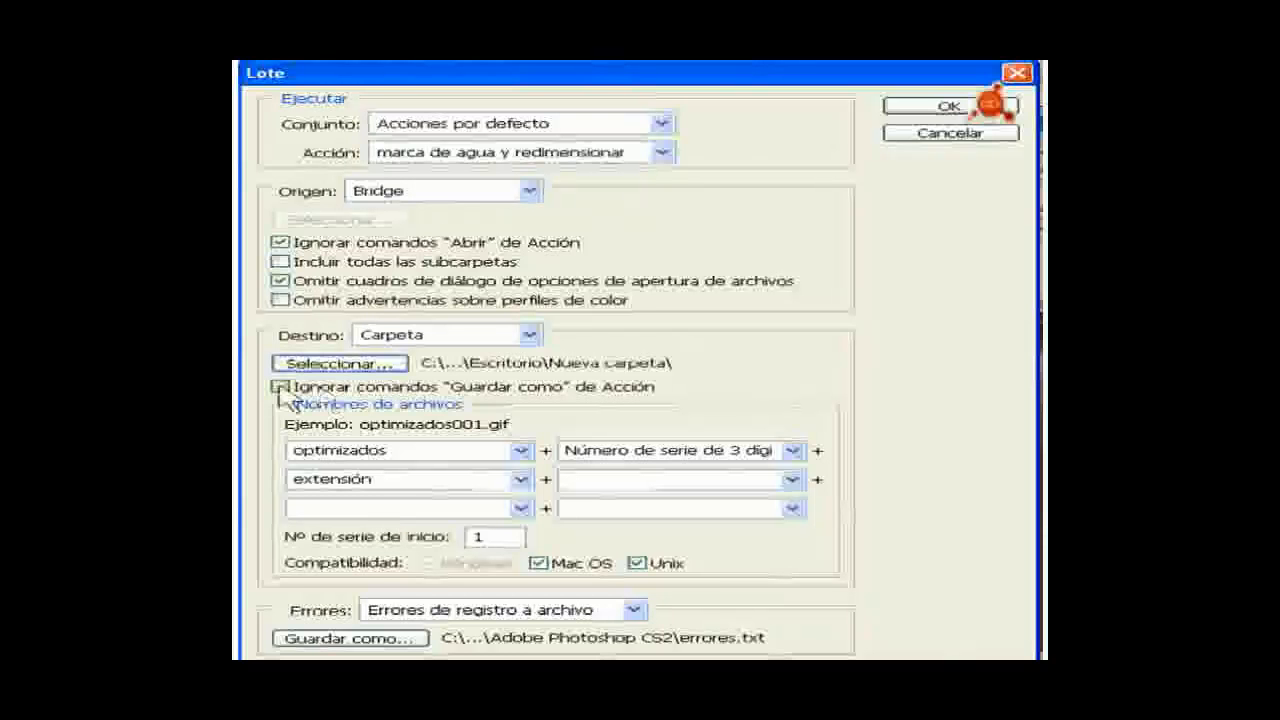
{"action": "left_click", "coordinate": [687, 331]}
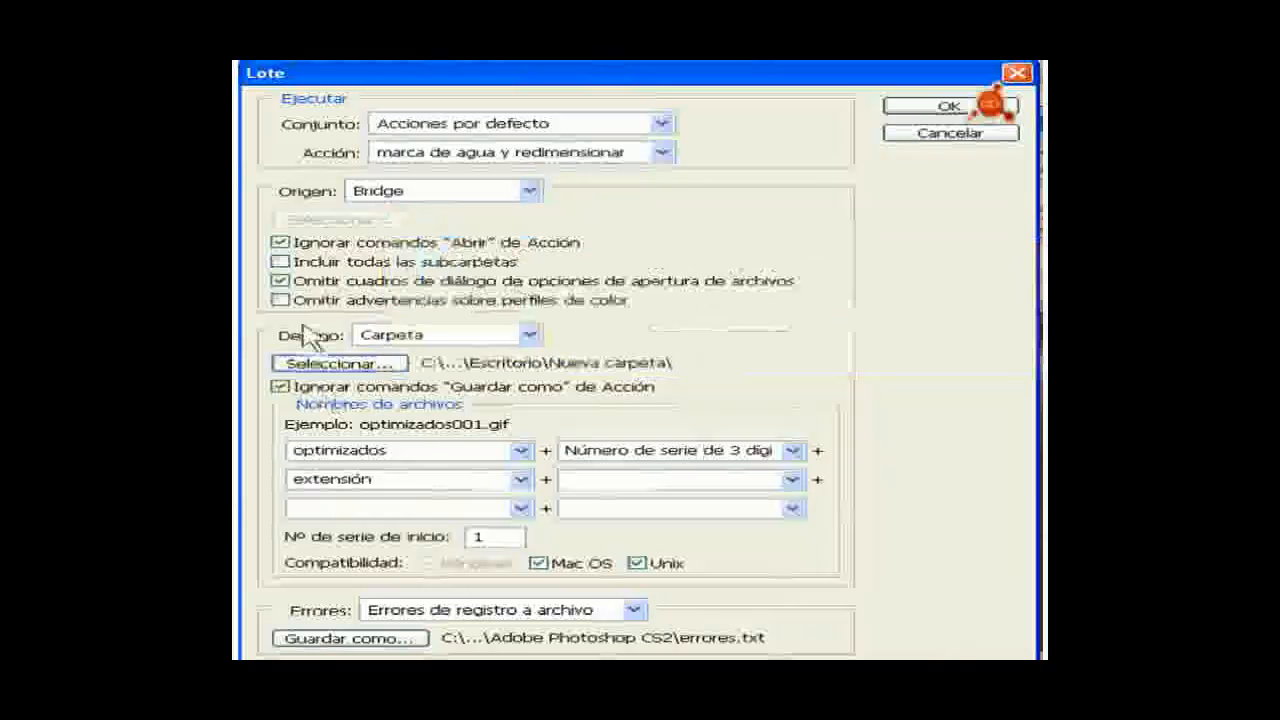
{"action": "left_click", "coordinate": [285, 388]}
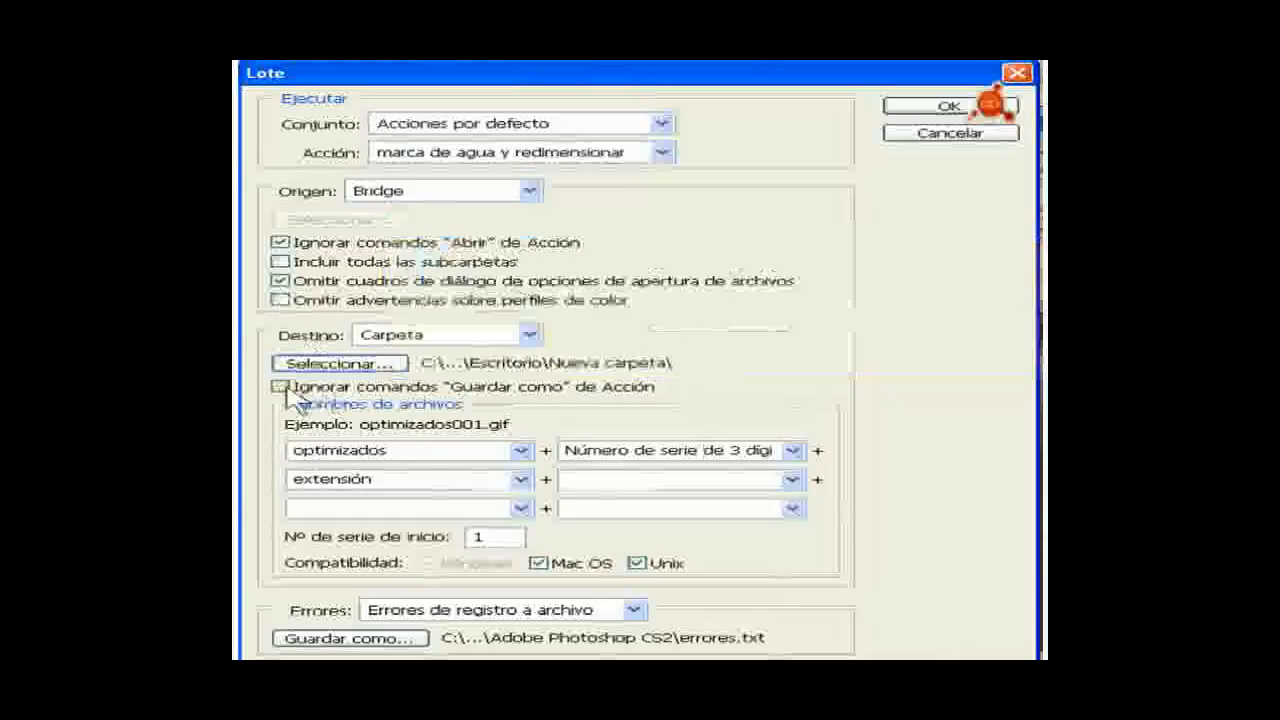
{"action": "left_click", "coordinate": [283, 388]}
{"action": "left_click_drag", "start_coordinate": [746, 240], "coordinate": [666, 248]}
{"action": "key", "text": "Return"}
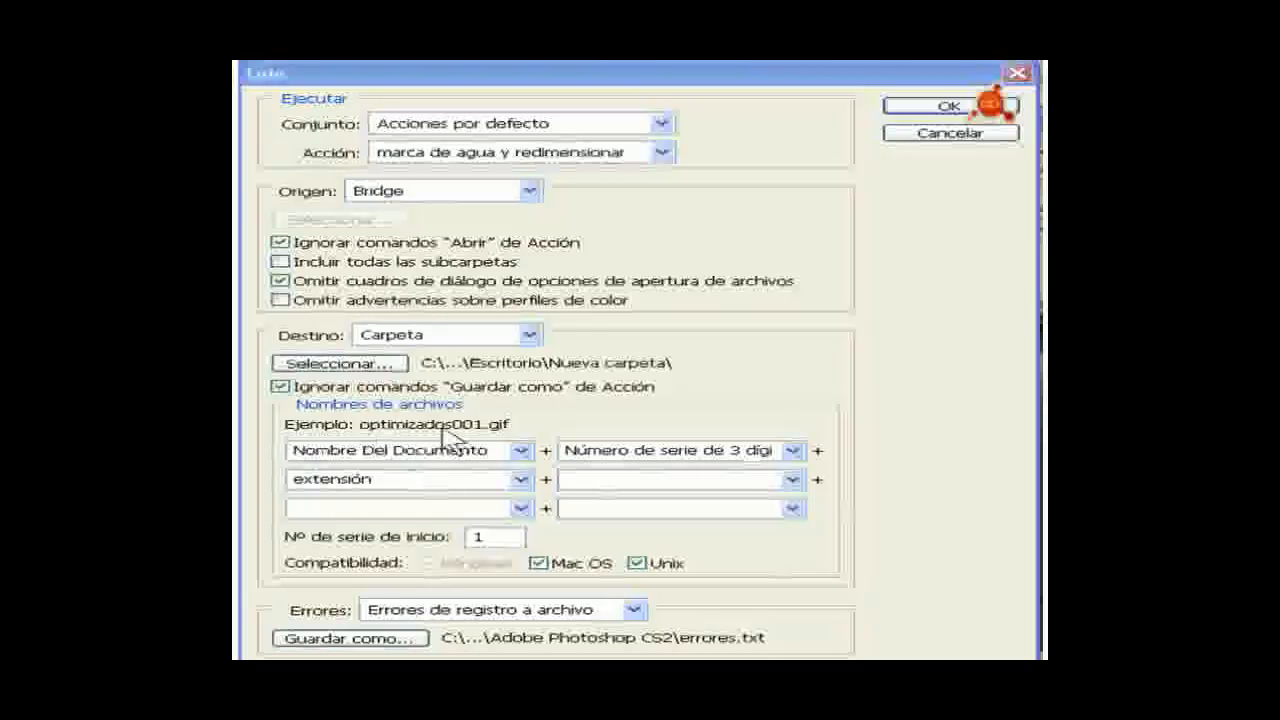
- Set the first part of the output file names to the custom text "optimizados"
{"action": "left_click", "coordinate": [521, 452]}
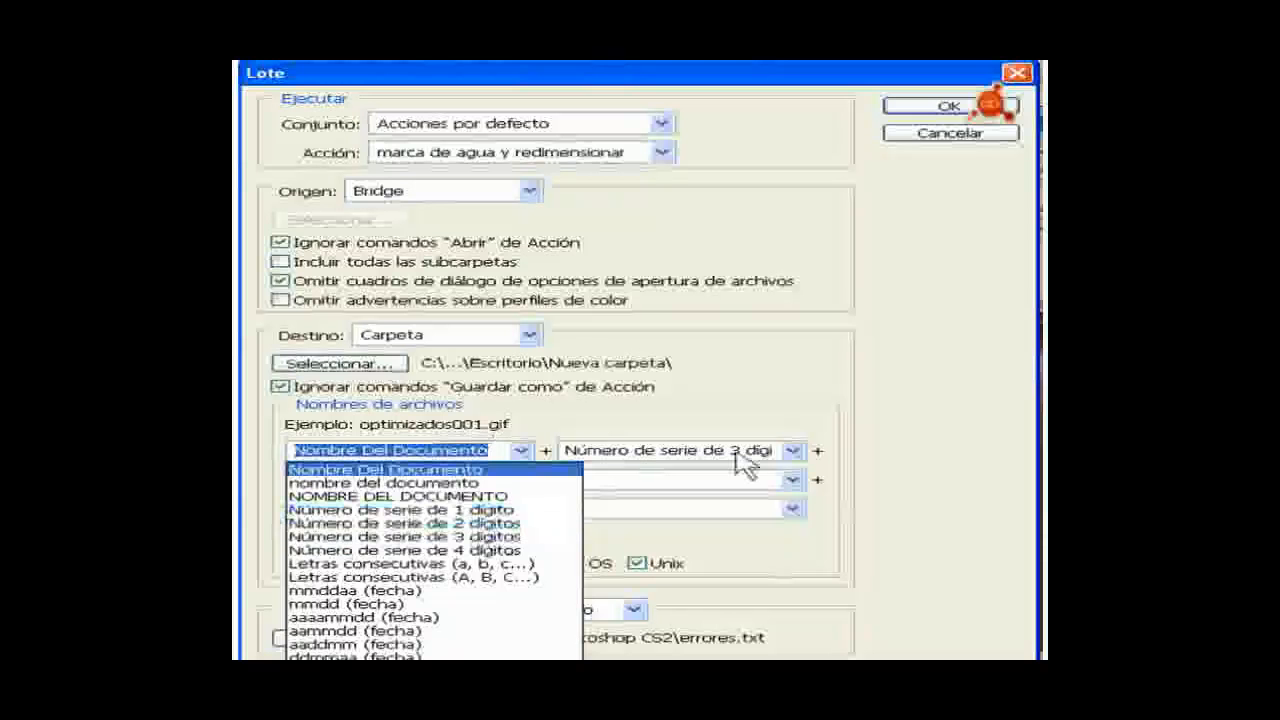
{"action": "left_click", "coordinate": [493, 449]}
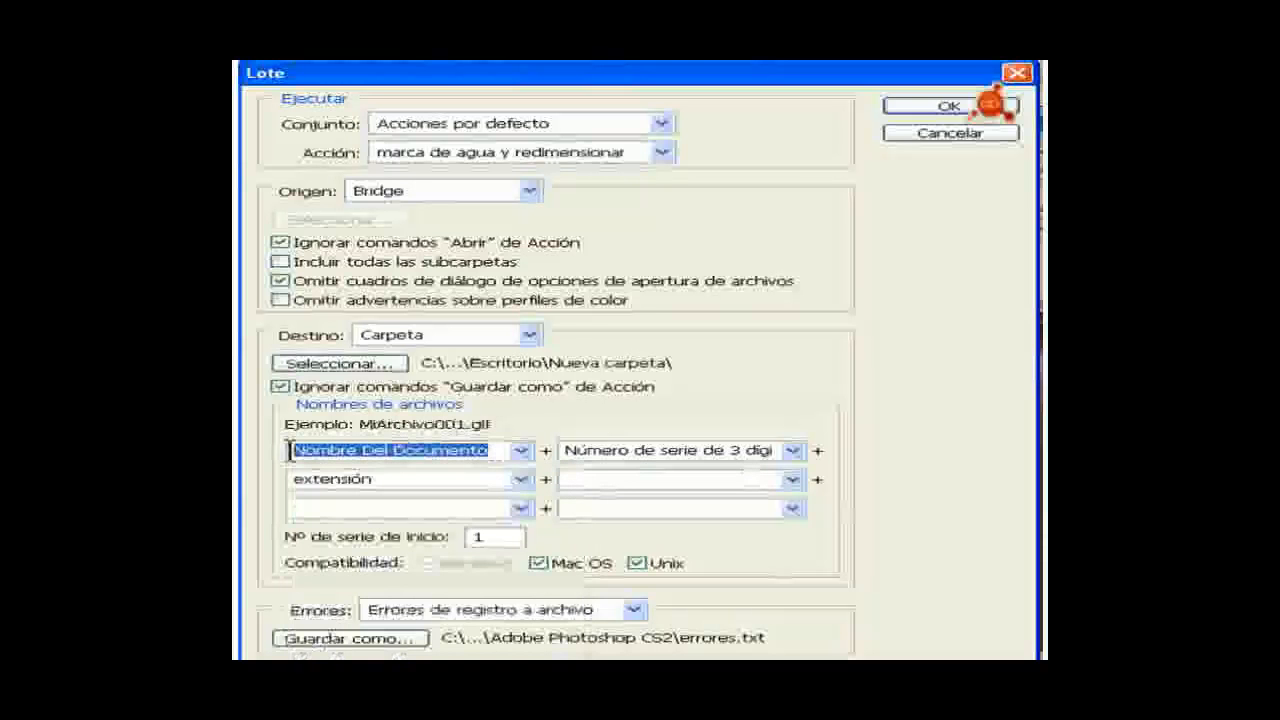
{"action": "type", "text": "optim"}
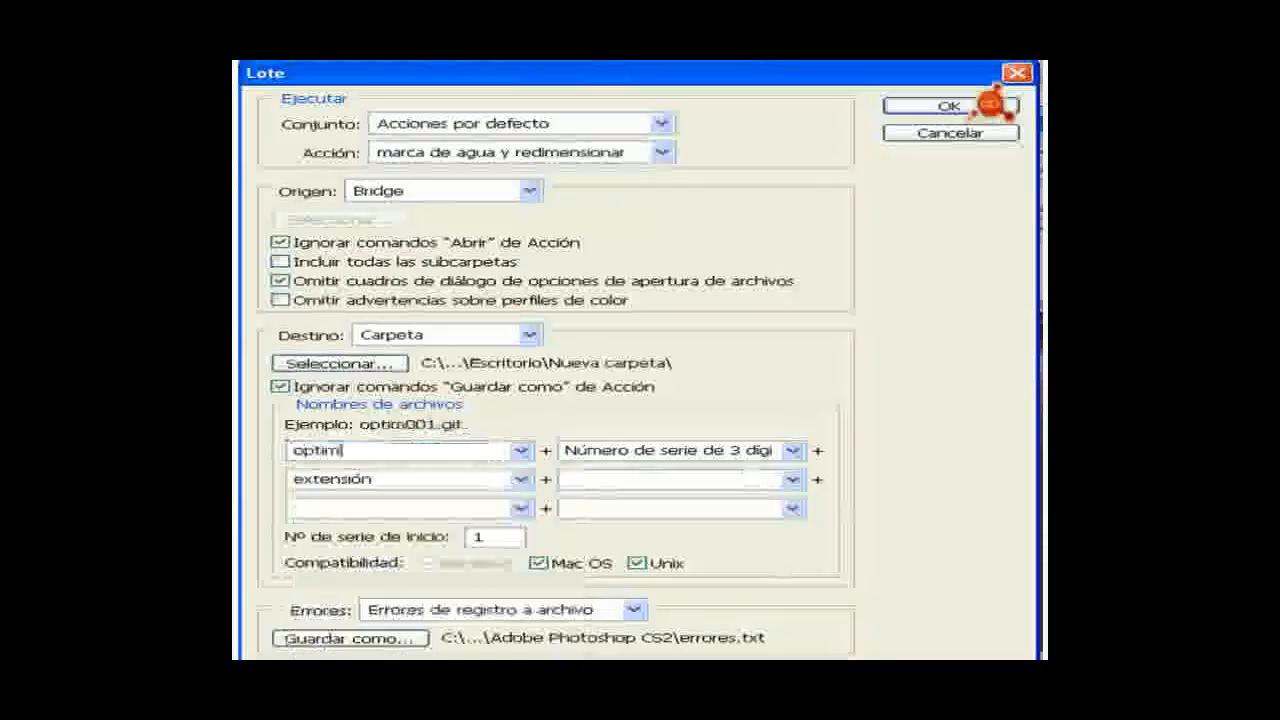
{"action": "type", "text": "izados"}
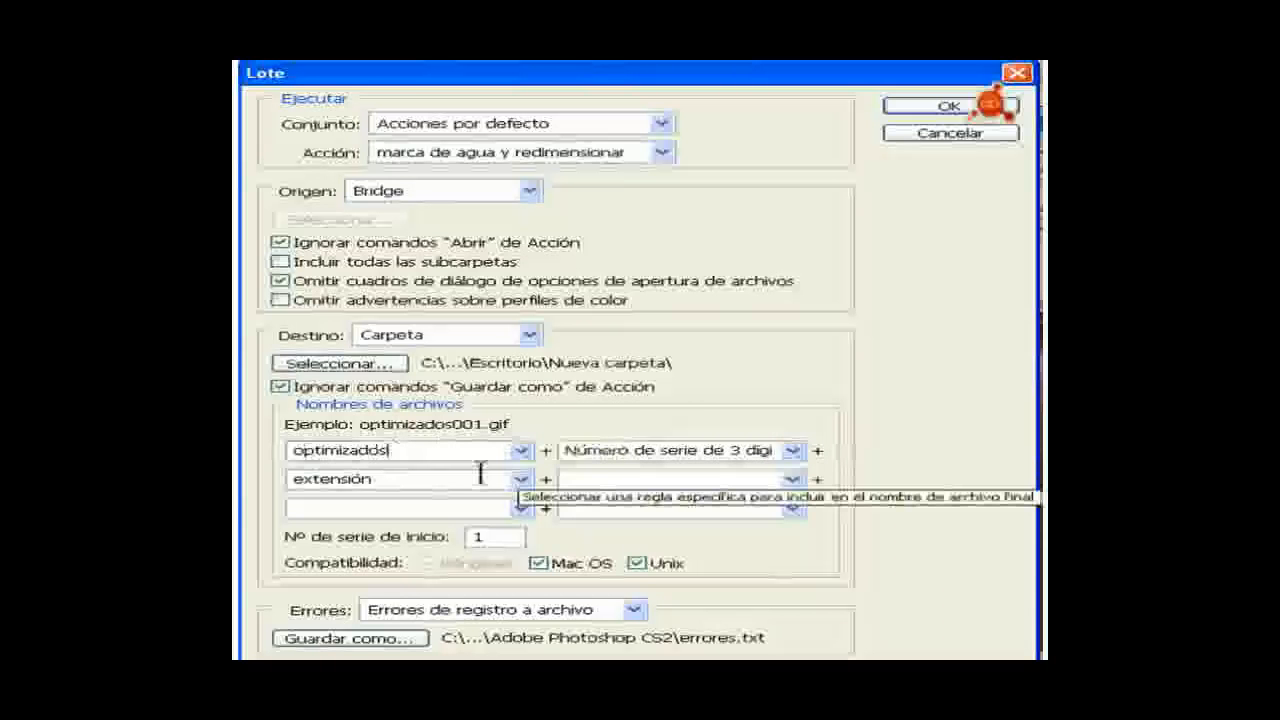
- Review the naming options for the third part of the file name, keeping extensión
{"action": "left_click", "coordinate": [520, 480]}
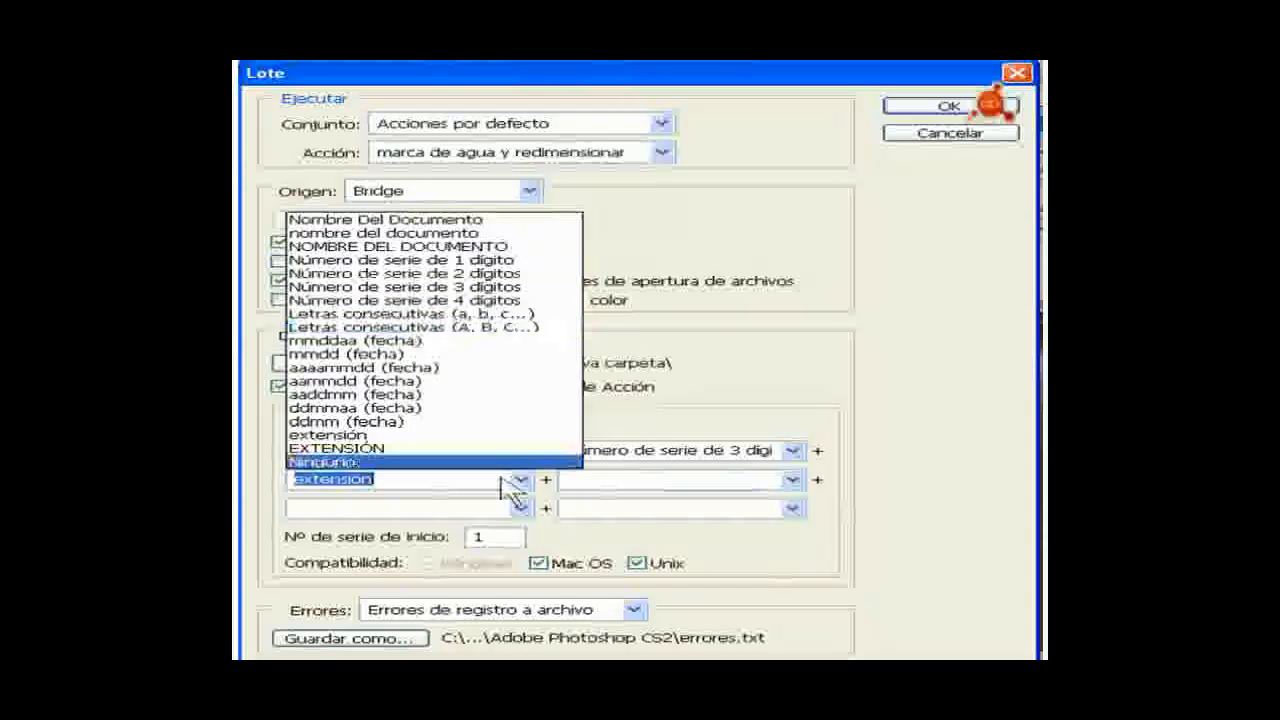
{"action": "left_click", "coordinate": [537, 300]}
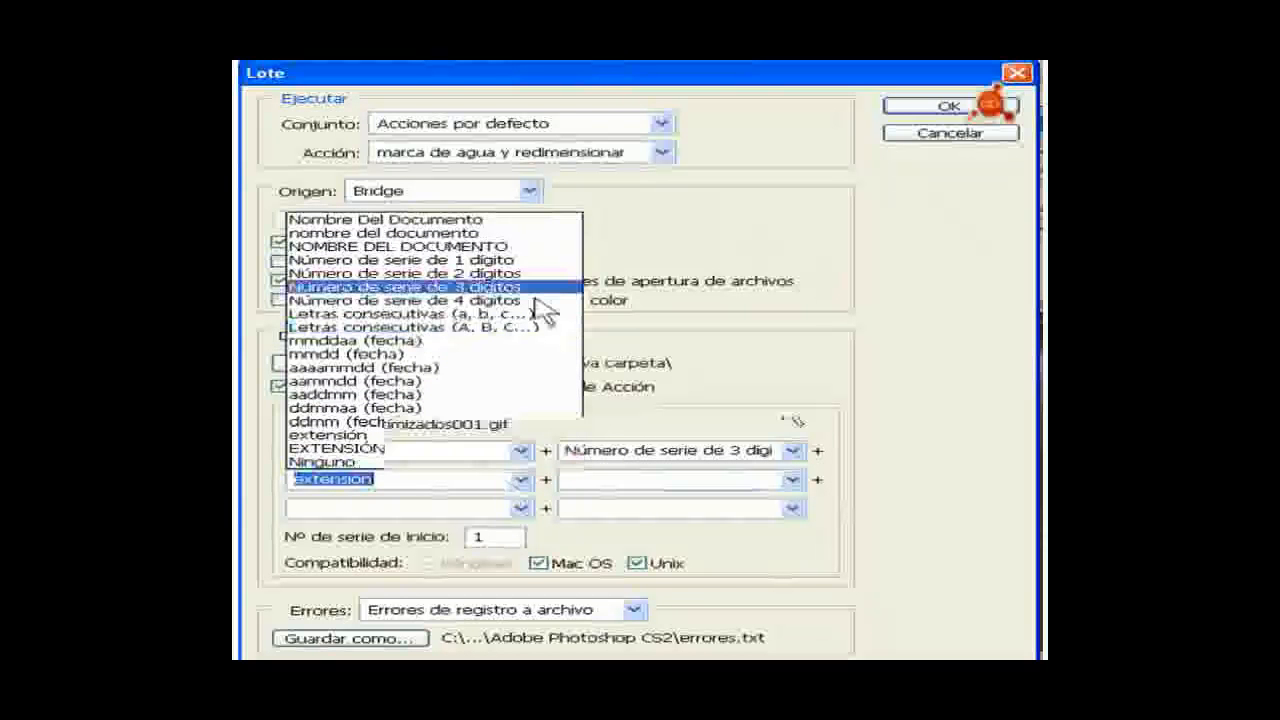
{"action": "left_click", "coordinate": [400, 479]}
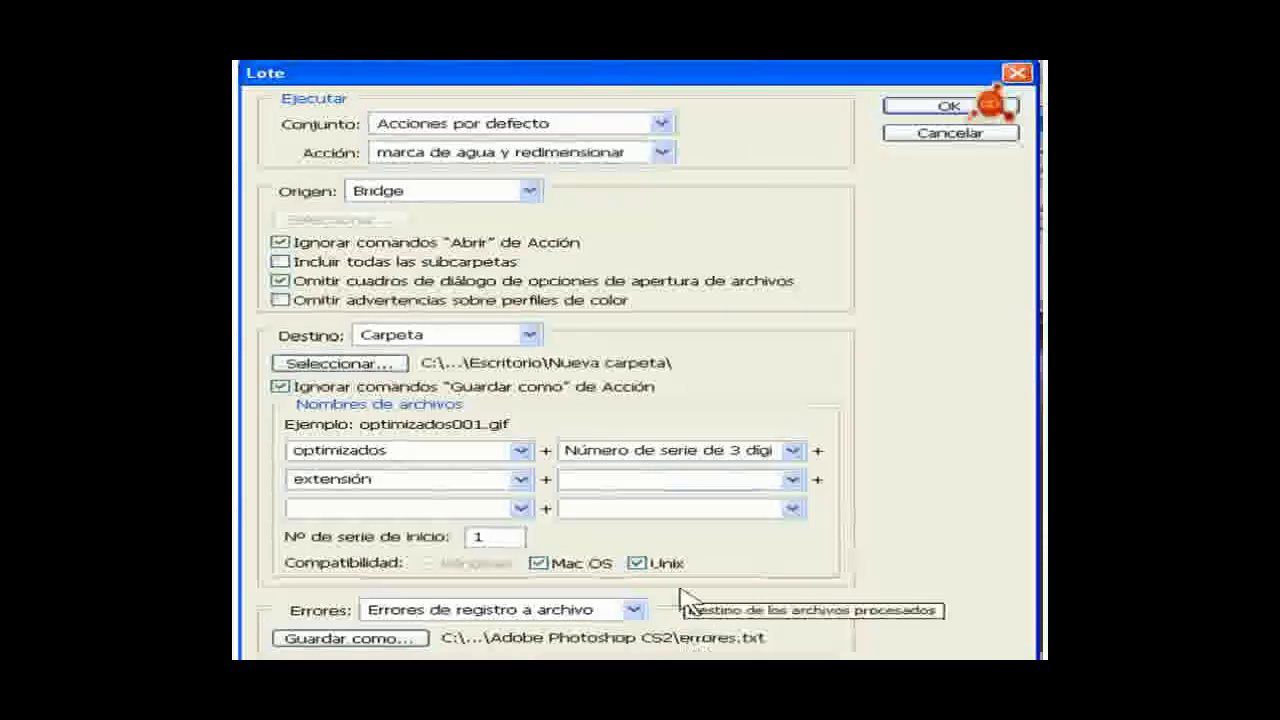
- Try Detener para buscar errores as the batch's error handling and return it to Errores de registro a archivo
{"action": "left_click", "coordinate": [634, 610]}
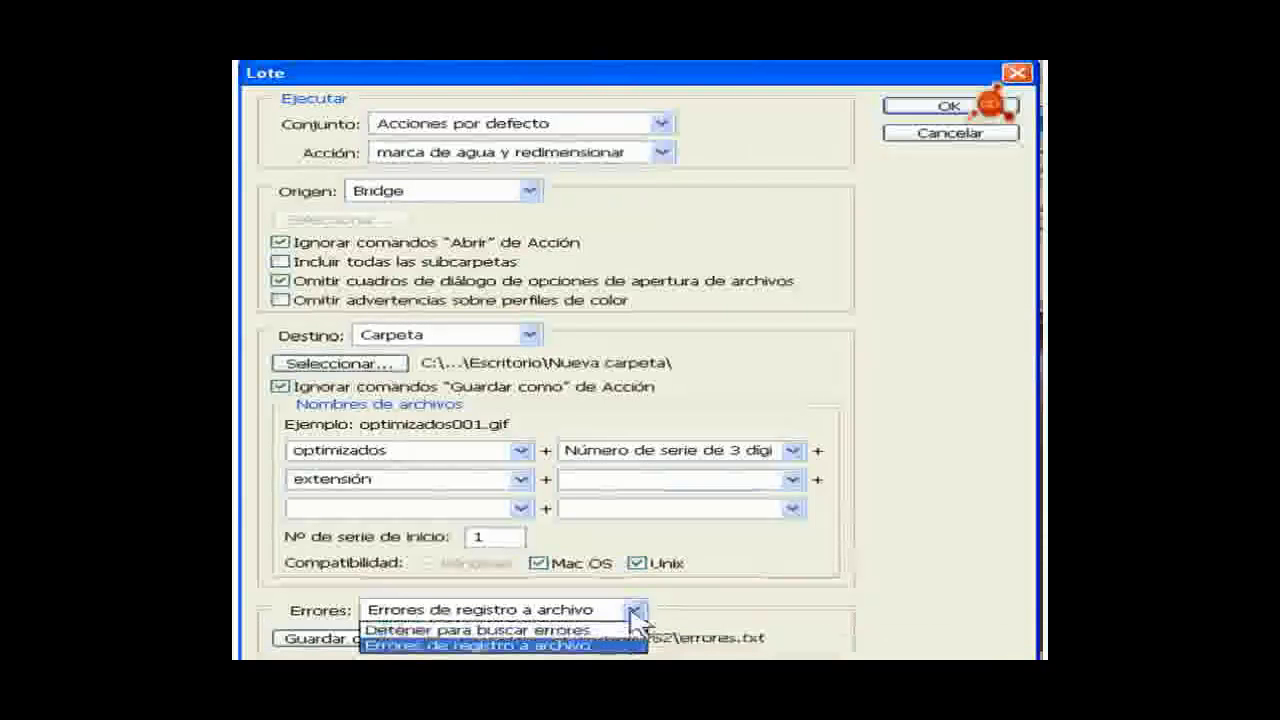
{"action": "left_click", "coordinate": [545, 630]}
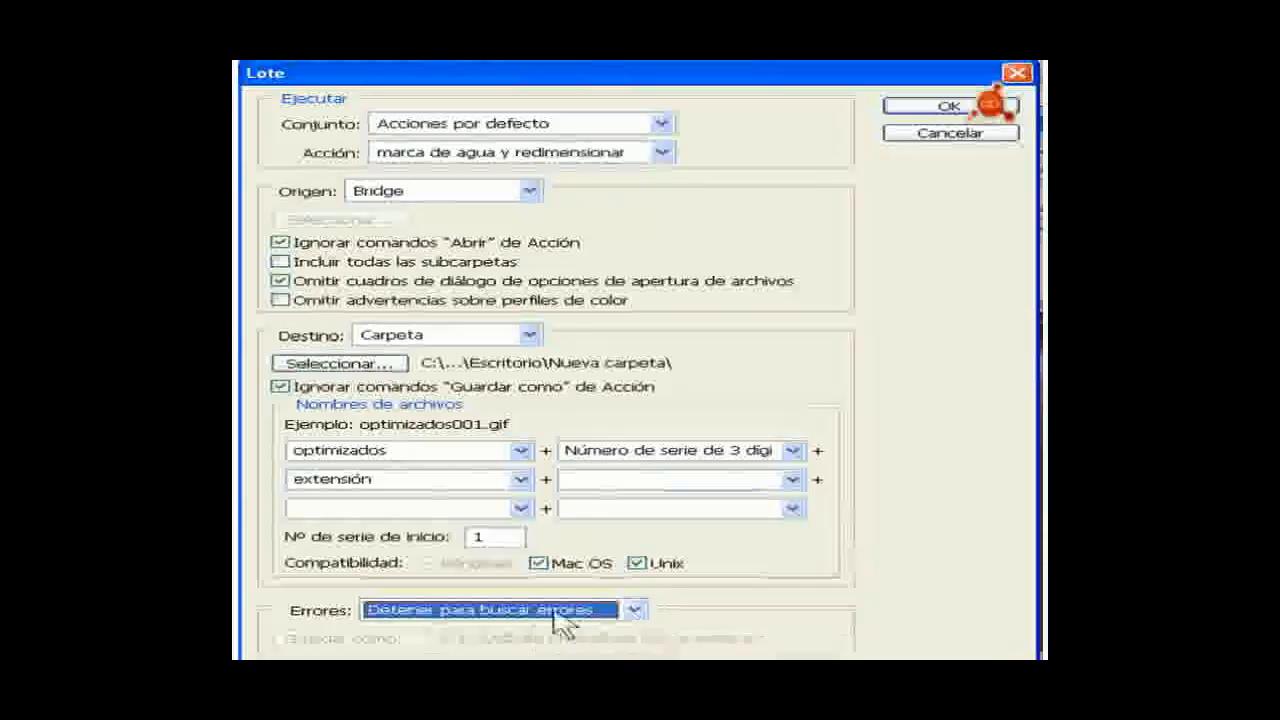
{"action": "left_click", "coordinate": [613, 611]}
{"action": "left_click", "coordinate": [540, 645]}
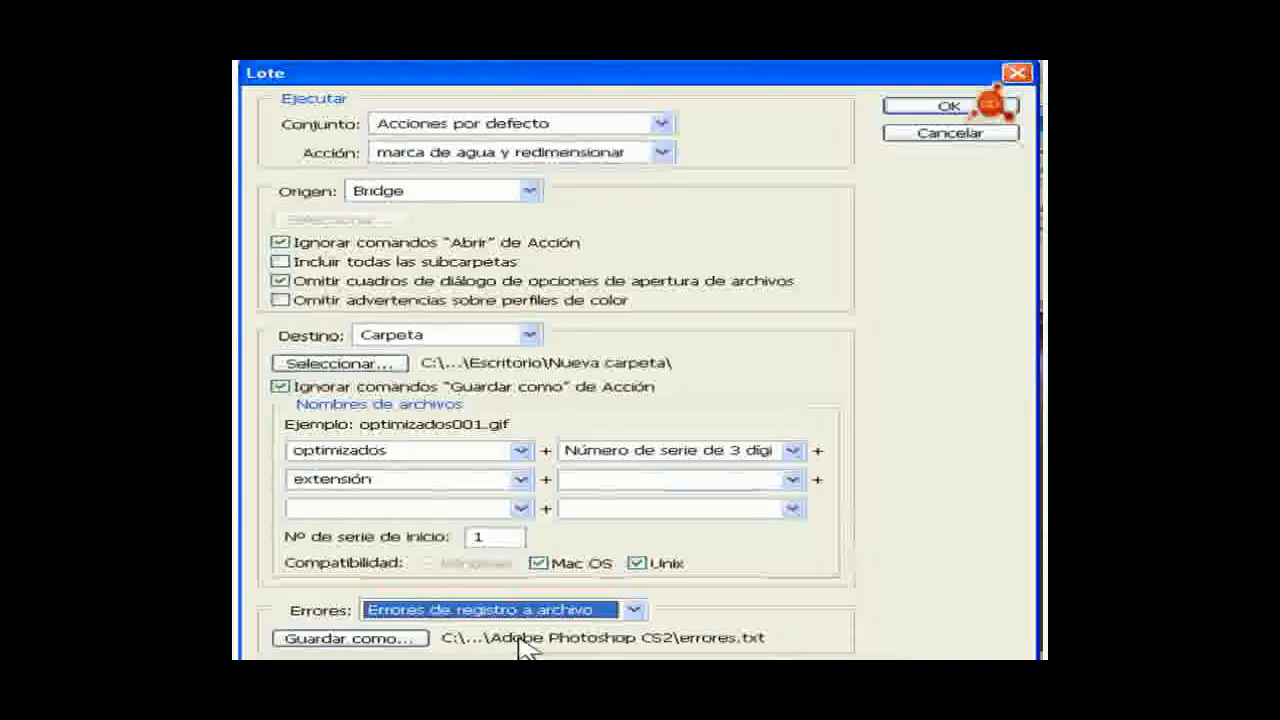
{"action": "left_click", "coordinate": [522, 610]}
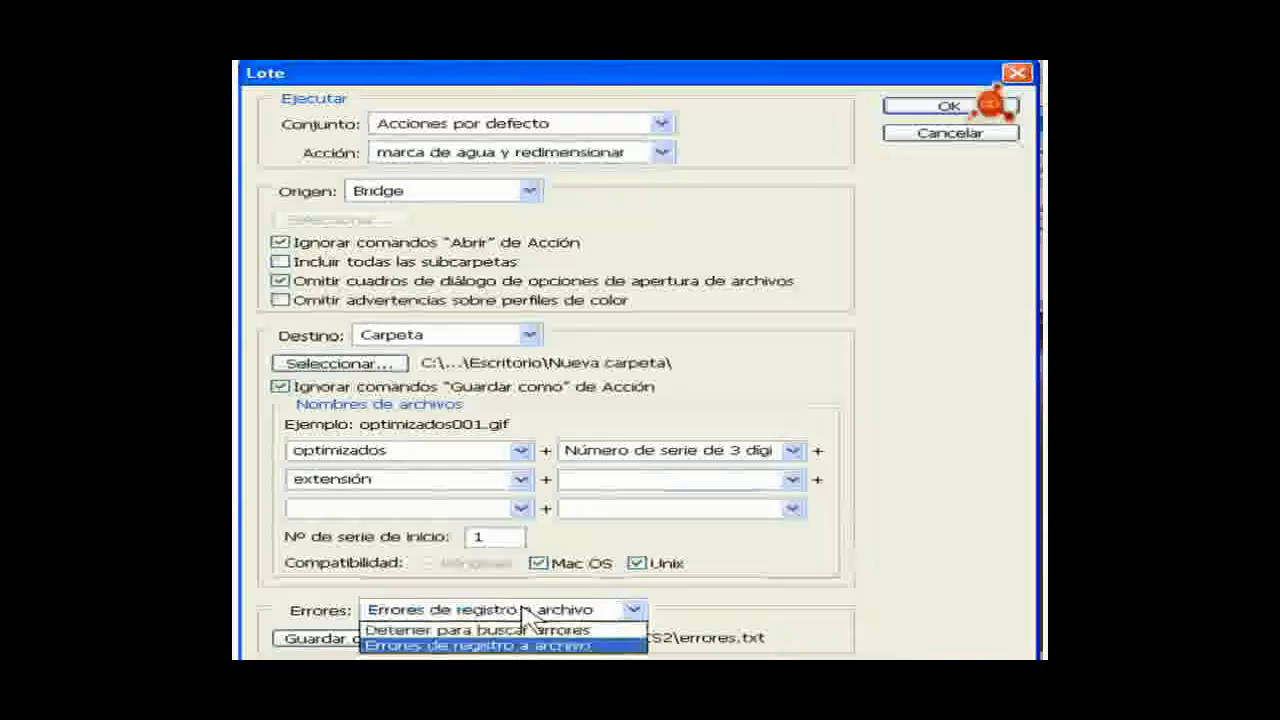
{"action": "left_click", "coordinate": [505, 629]}
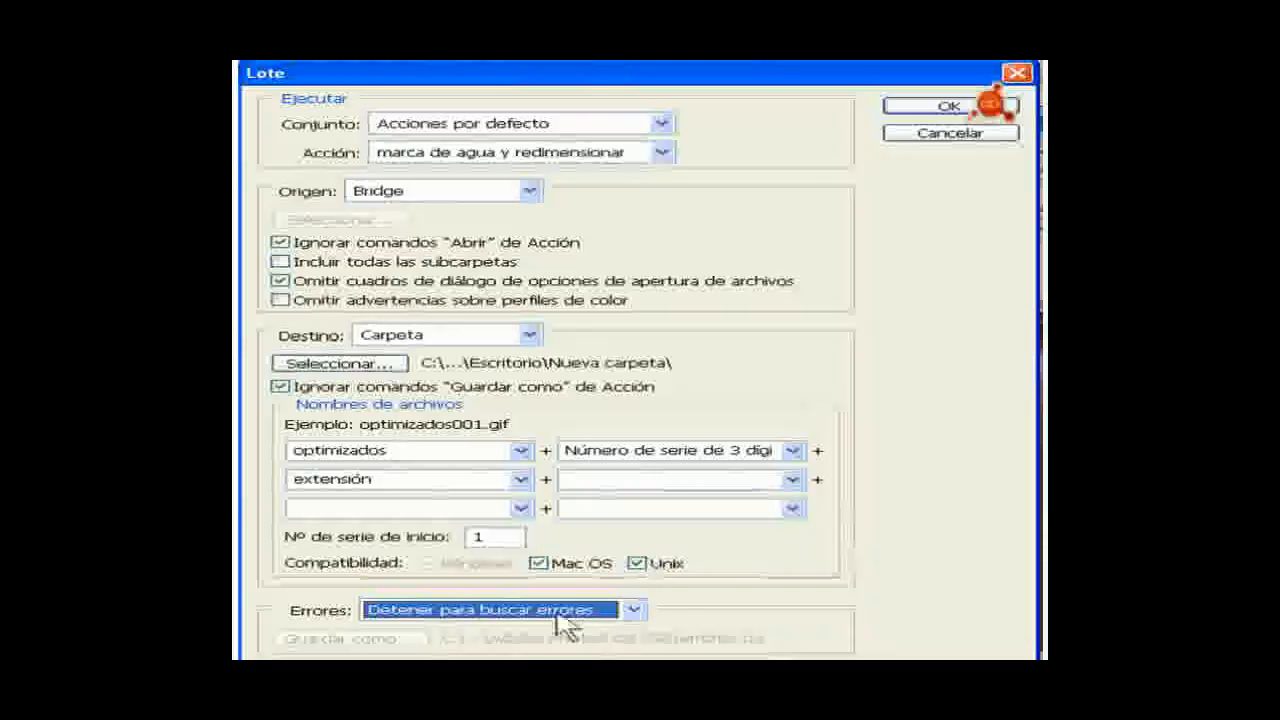
{"action": "left_click", "coordinate": [634, 610]}
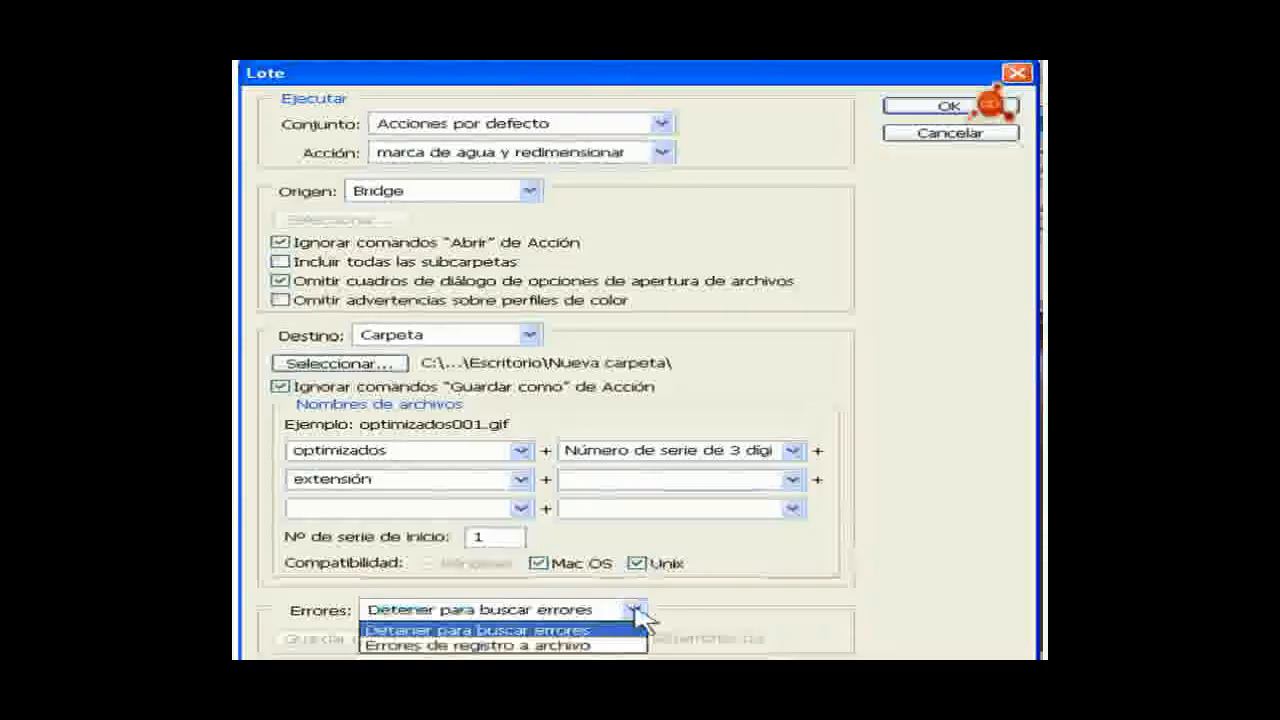
{"action": "left_click", "coordinate": [527, 645]}
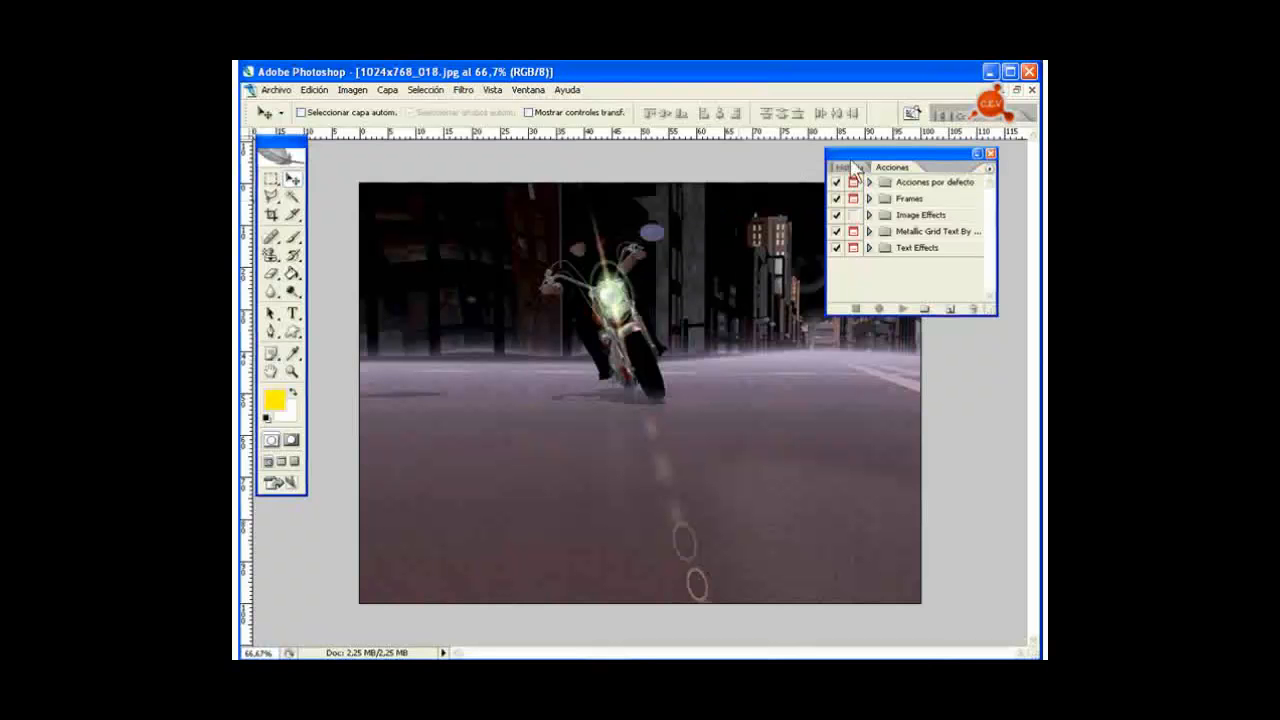
- Move the Acciones palette slightly to the right and extend its height downward
{"action": "left_click_drag", "start_coordinate": [855, 170], "coordinate": [875, 169]}
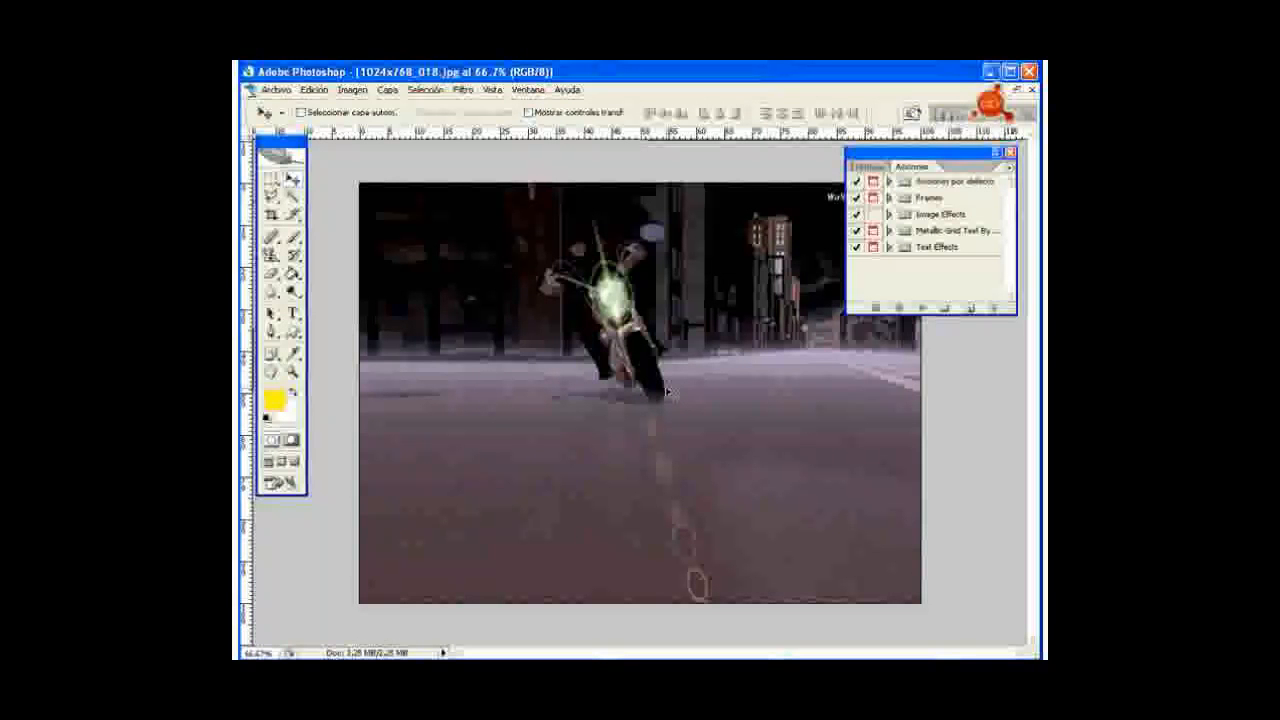
{"action": "left_click_drag", "start_coordinate": [1012, 312], "coordinate": [1012, 491]}
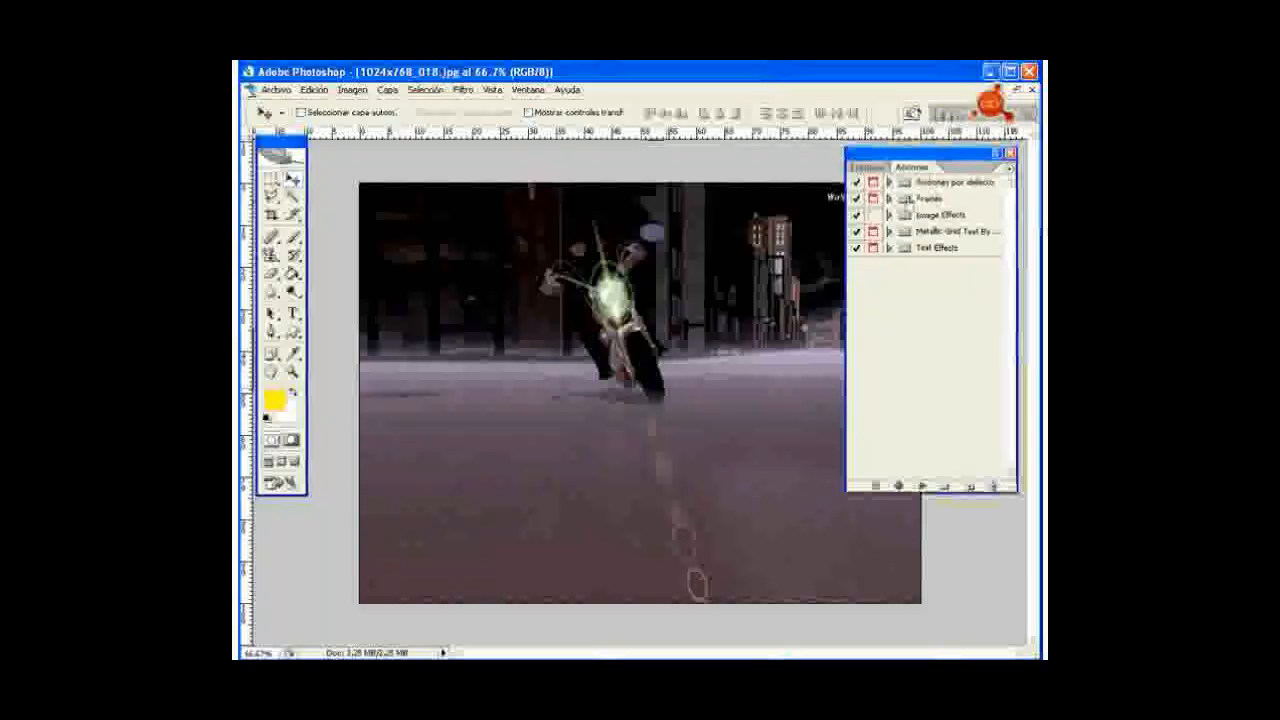
- Create a new action named "marca y dimensión" in the Acciones por defecto set and start recording it
{"action": "left_click", "coordinate": [889, 182]}
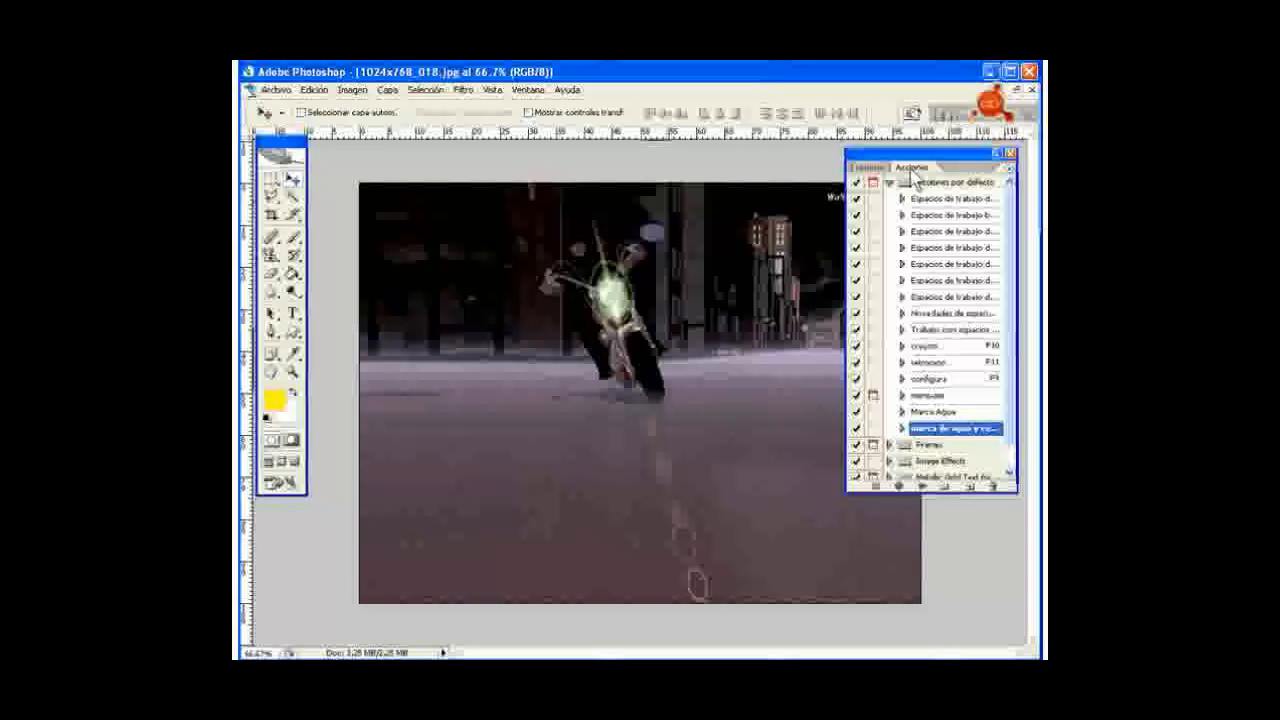
{"action": "left_click", "coordinate": [970, 490]}
{"action": "left_click_drag", "start_coordinate": [716, 292], "coordinate": [666, 309]}
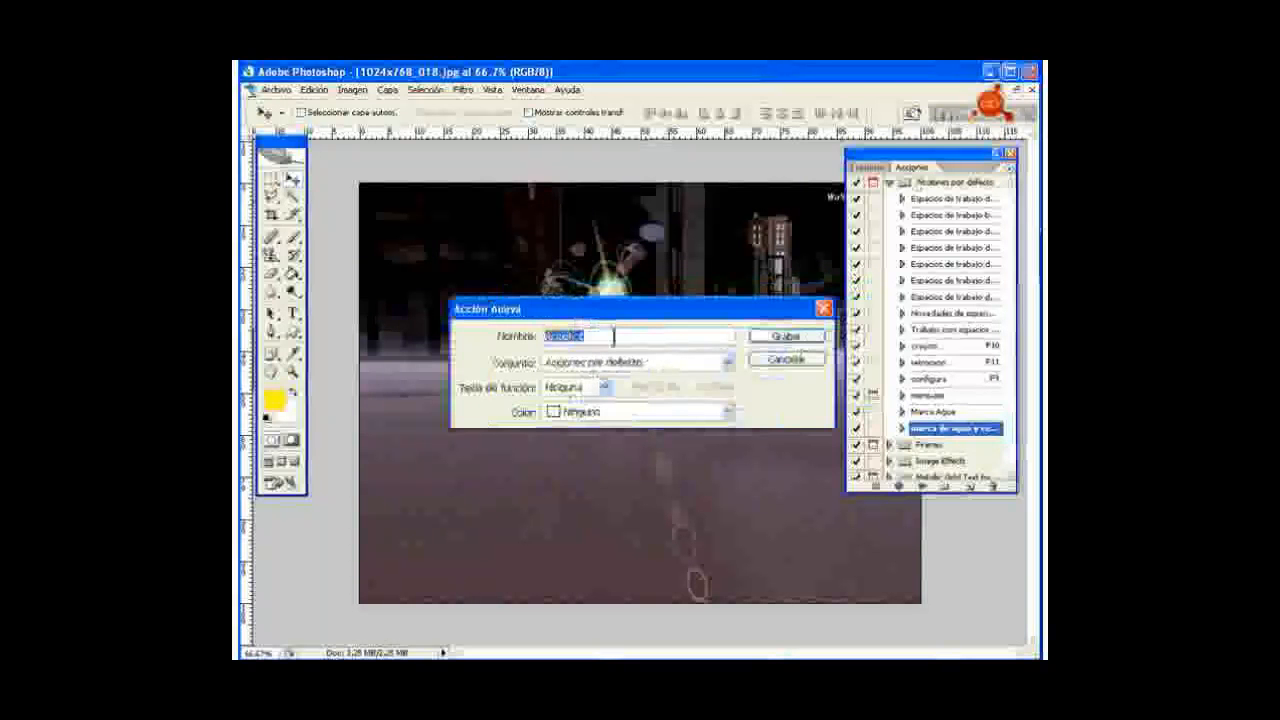
{"action": "type", "text": "marca y difuminar"}
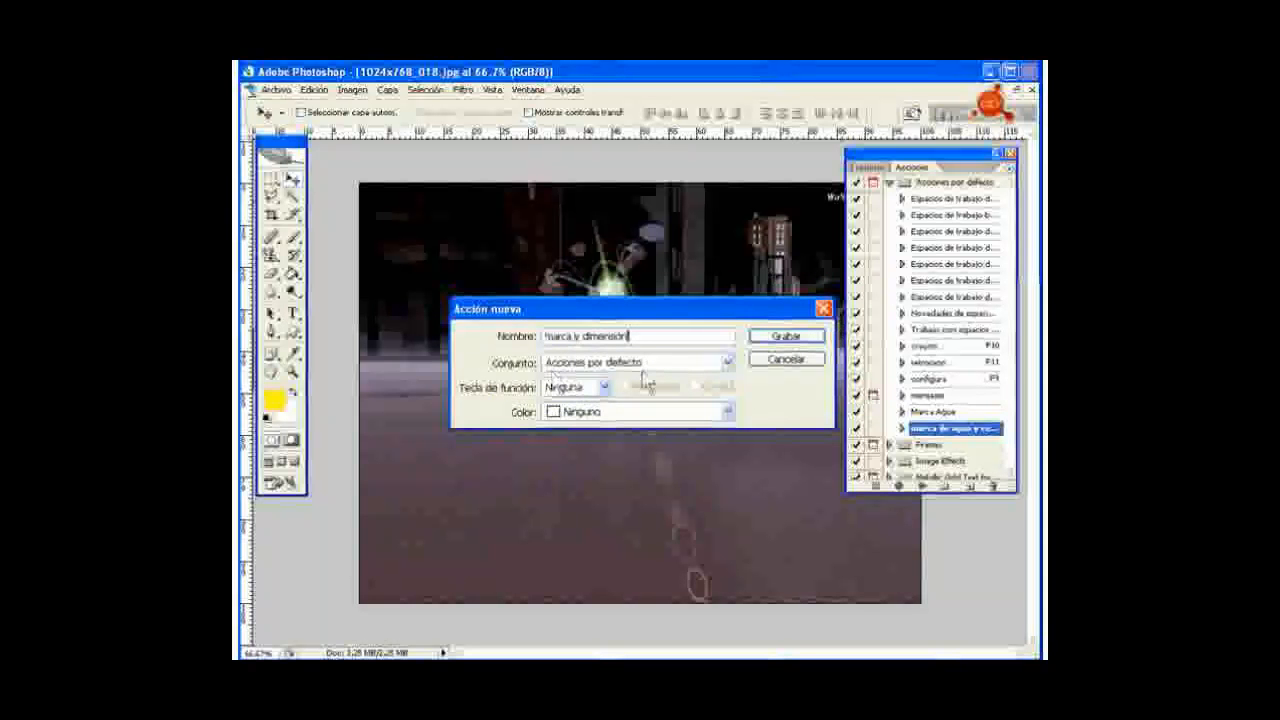
{"action": "left_click", "coordinate": [776, 340]}
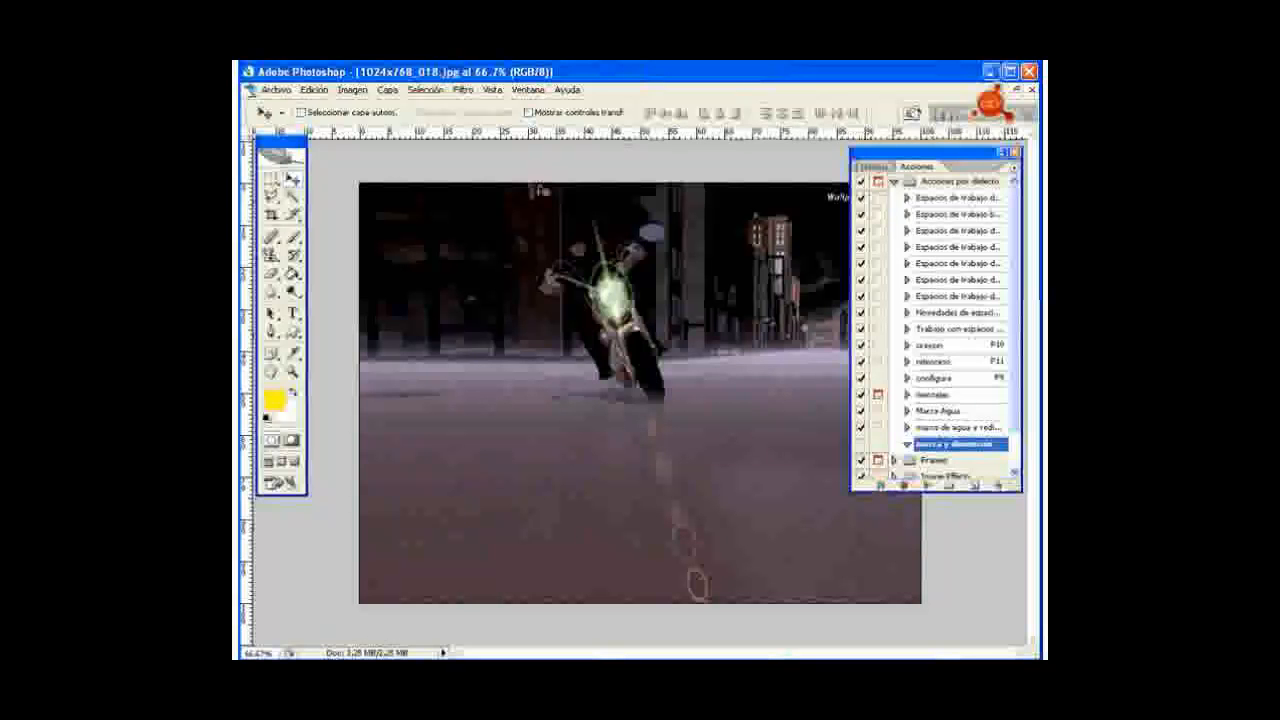
- Close the current image and open 1024x768_017 in a maximized window
{"action": "left_click", "coordinate": [1032, 92]}
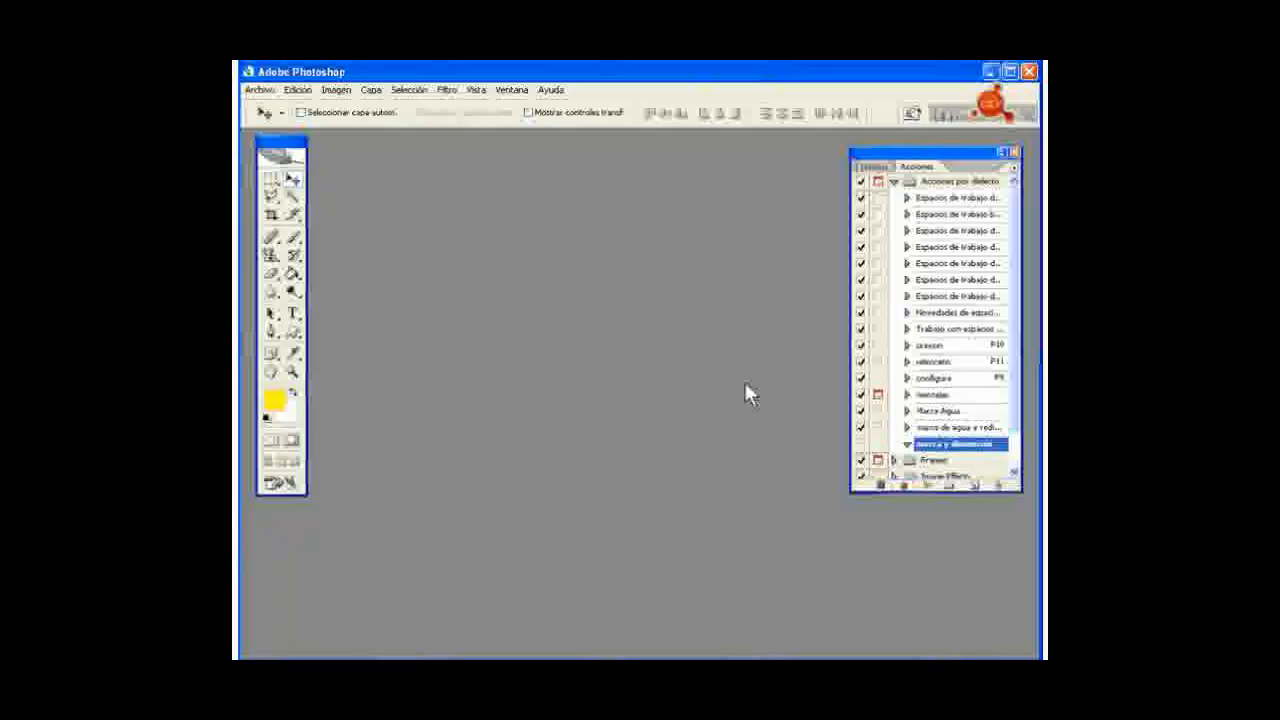
{"action": "left_click", "coordinate": [262, 90]}
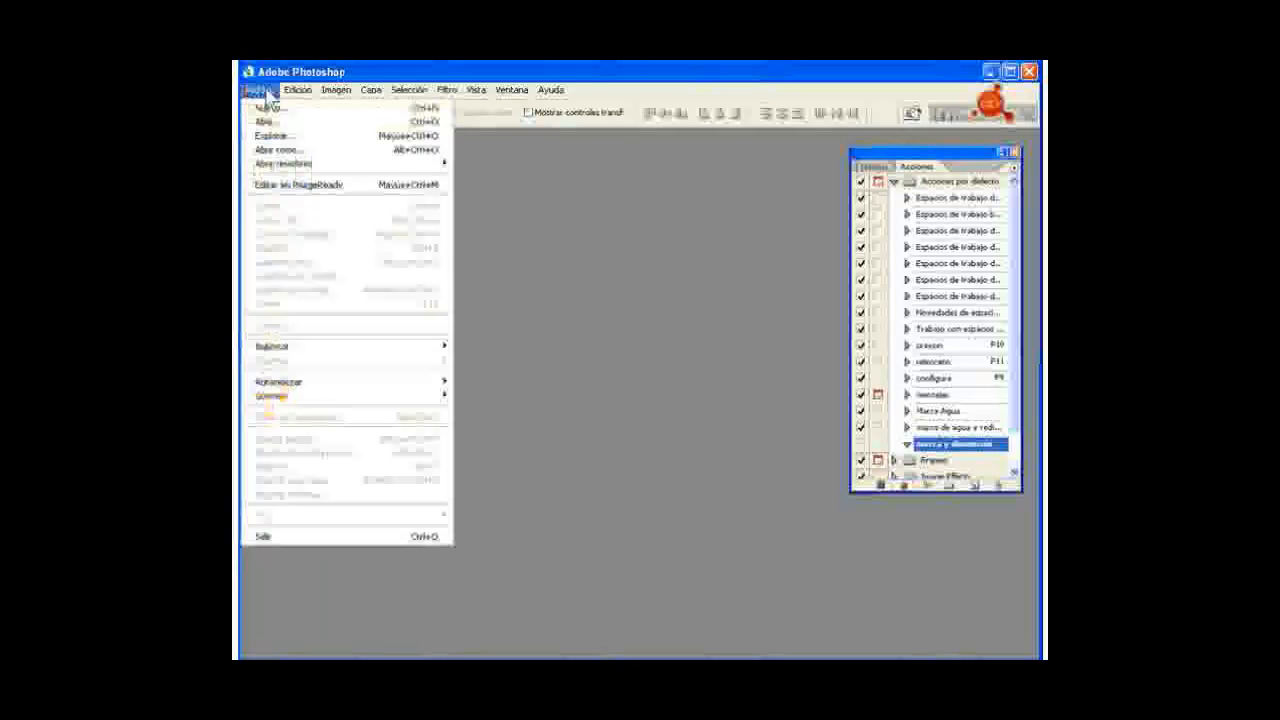
{"action": "left_click", "coordinate": [265, 121]}
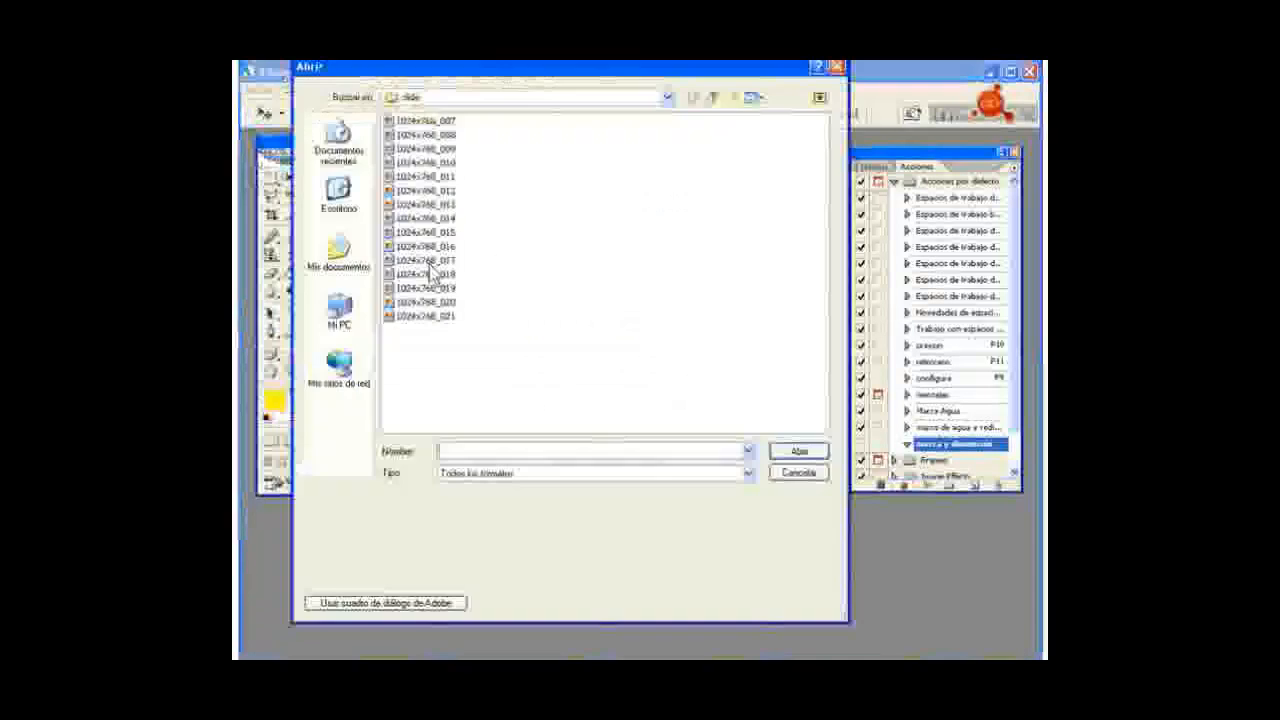
{"action": "left_click", "coordinate": [426, 260]}
{"action": "left_click", "coordinate": [792, 452]}
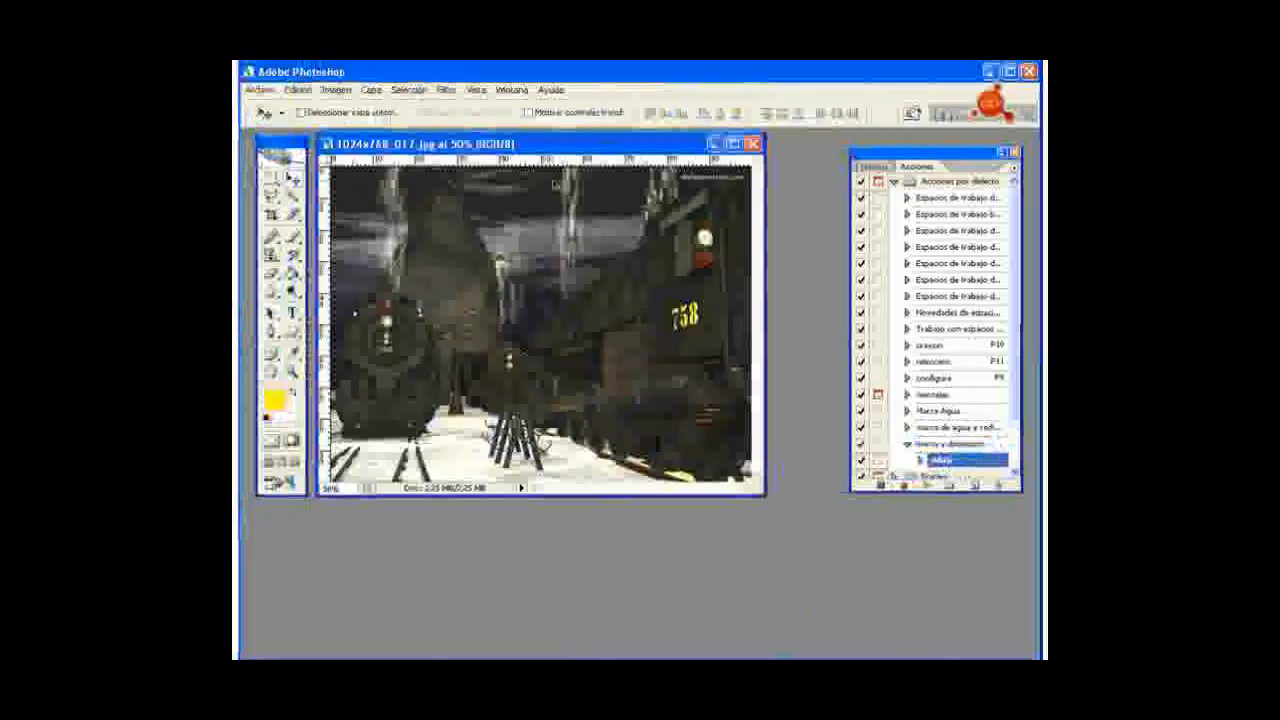
{"action": "left_click_drag", "start_coordinate": [565, 150], "coordinate": [614, 169]}
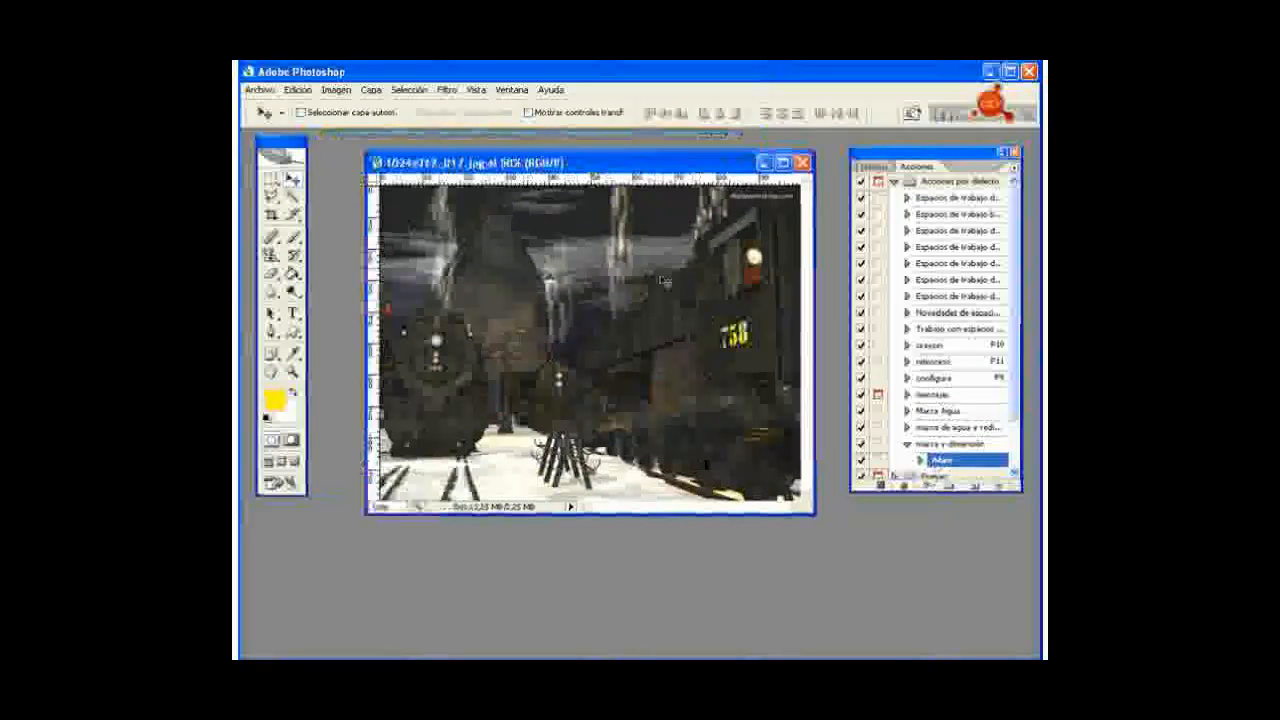
{"action": "left_click", "coordinate": [783, 162]}
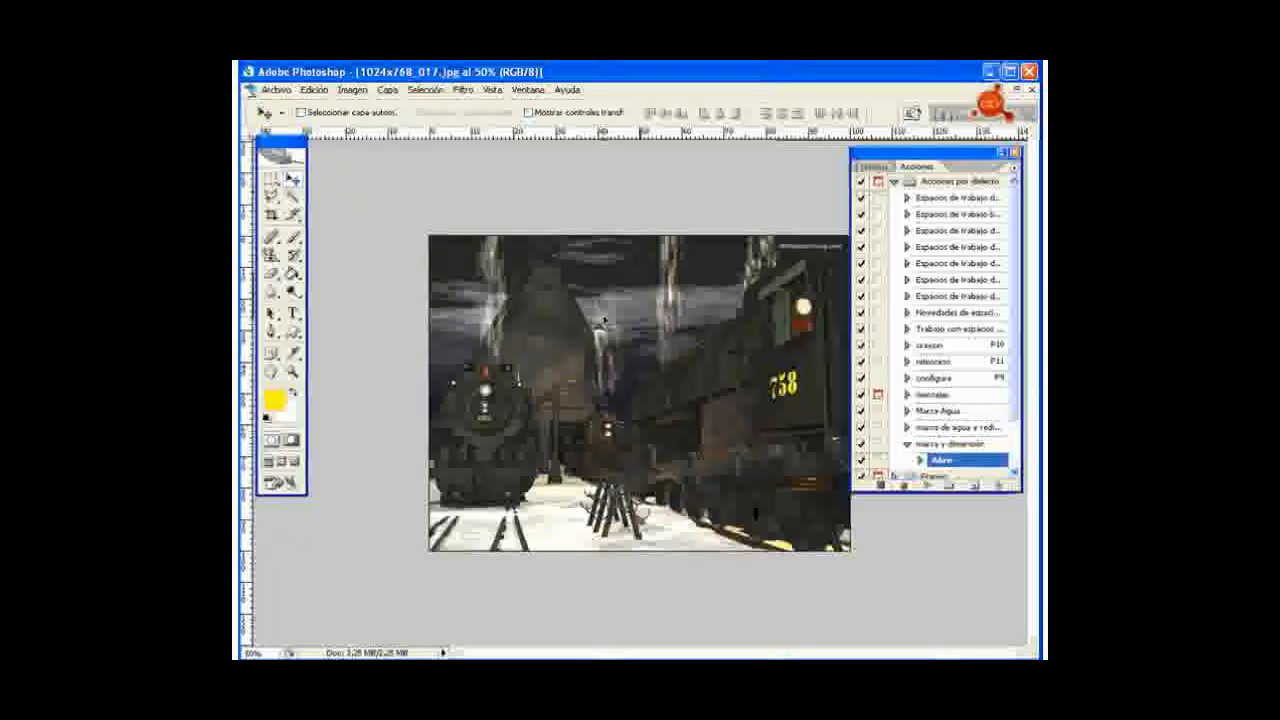
- Check the Unidades y reglas preferences, keeping the rulers in porcentaje and the type units in puntos
{"action": "key", "text": "ctrl+k"}
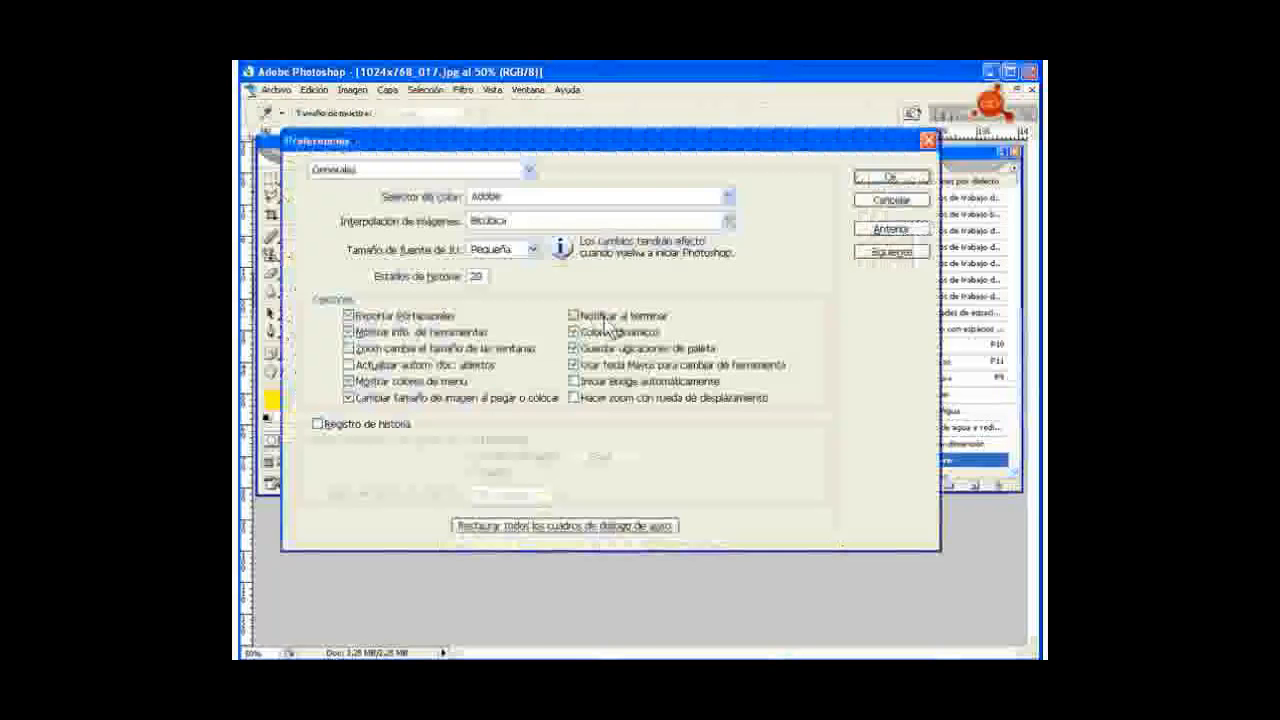
{"action": "left_click", "coordinate": [529, 170]}
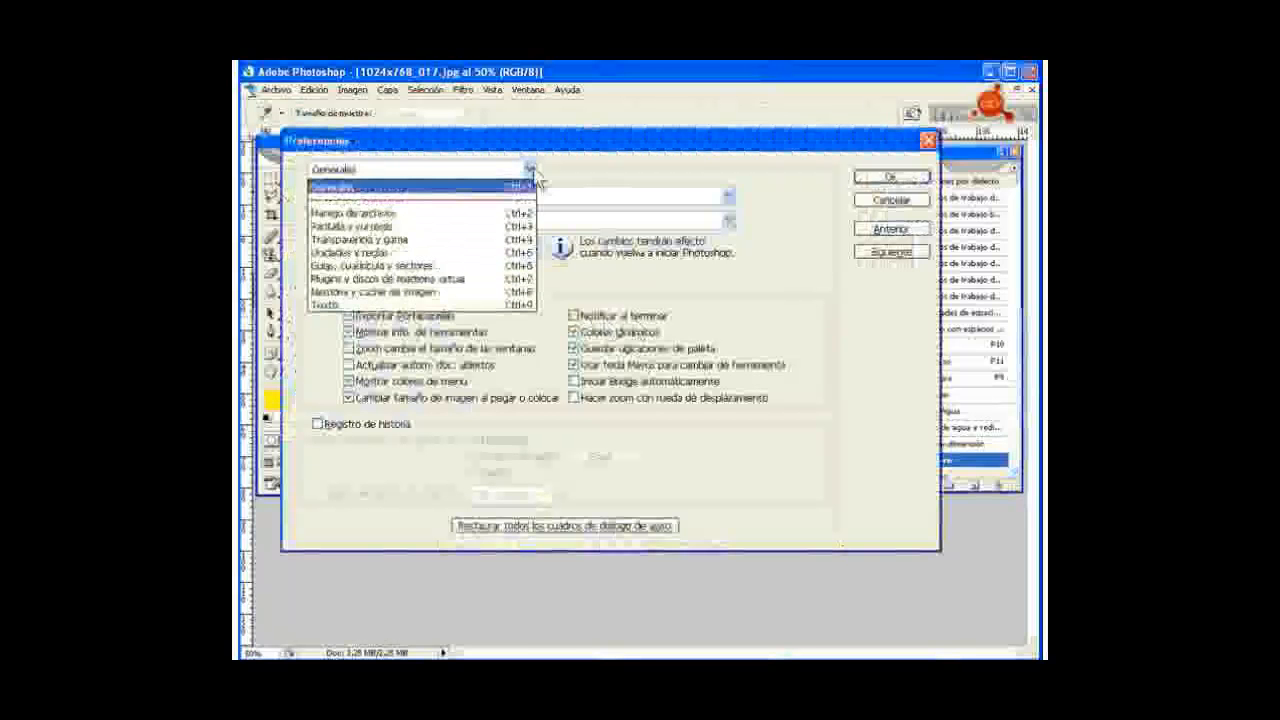
{"action": "left_click", "coordinate": [388, 252]}
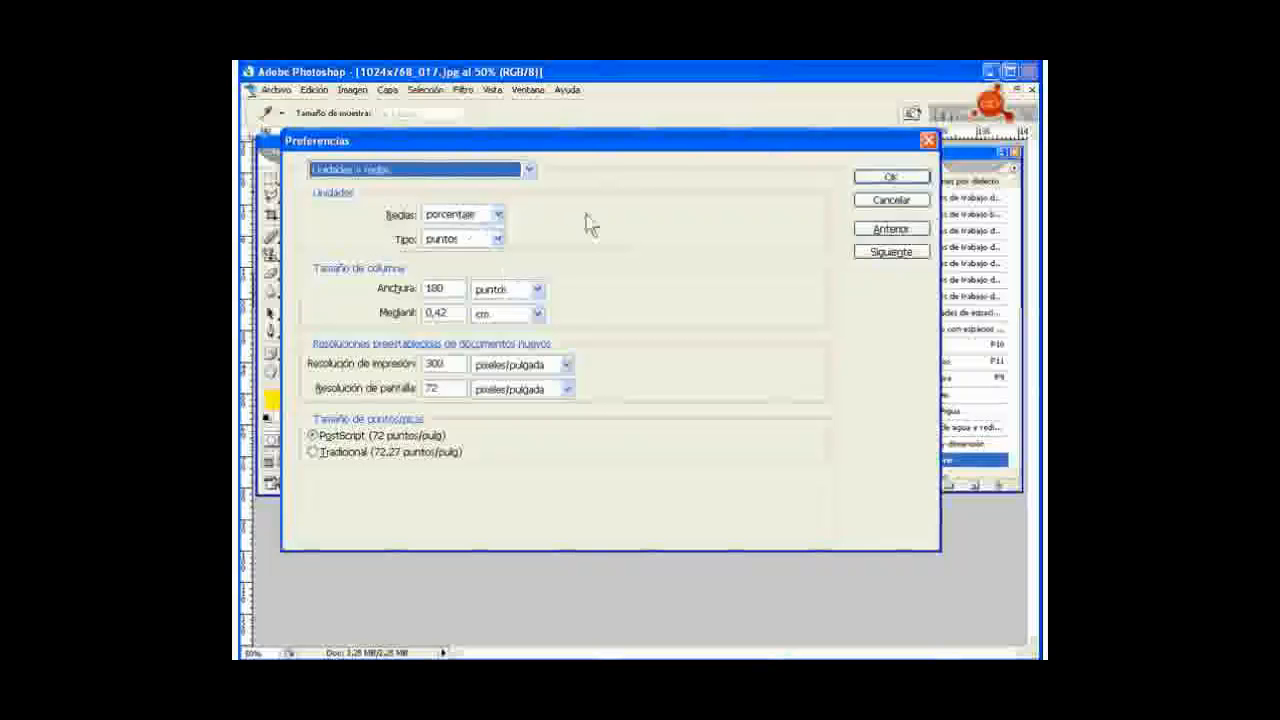
{"action": "left_click", "coordinate": [889, 180]}
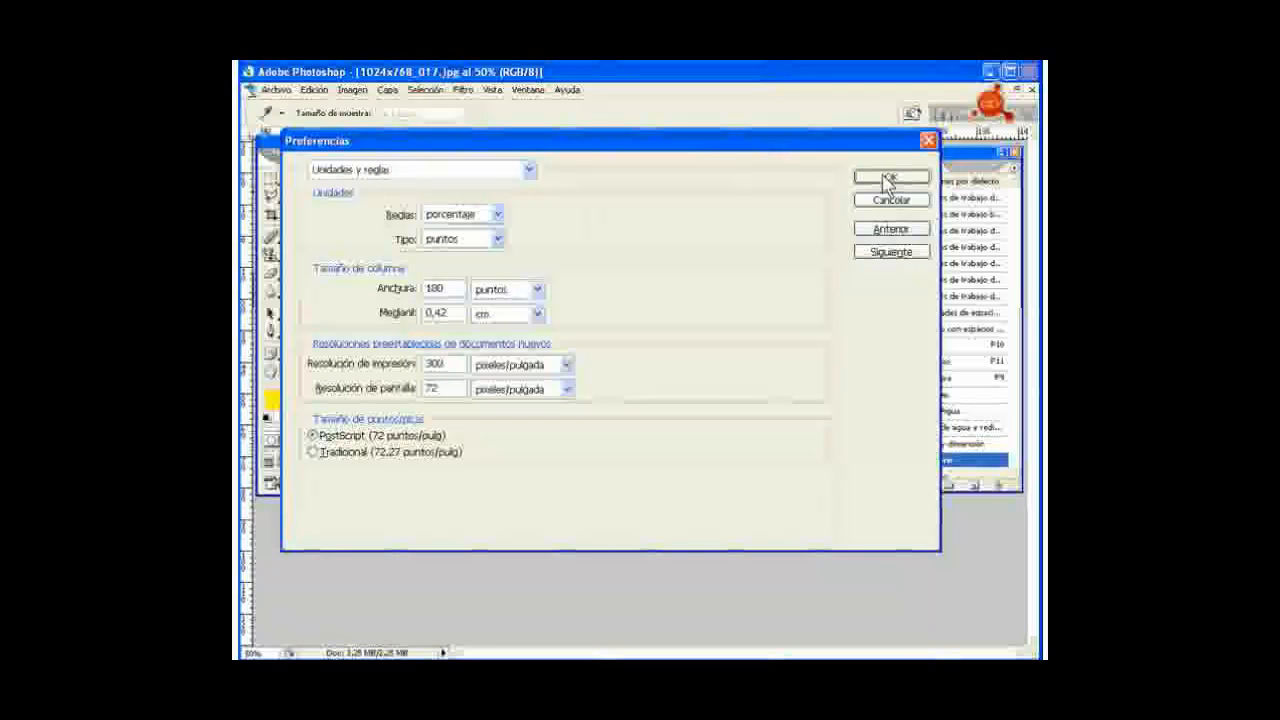
{"action": "left_click", "coordinate": [888, 178]}
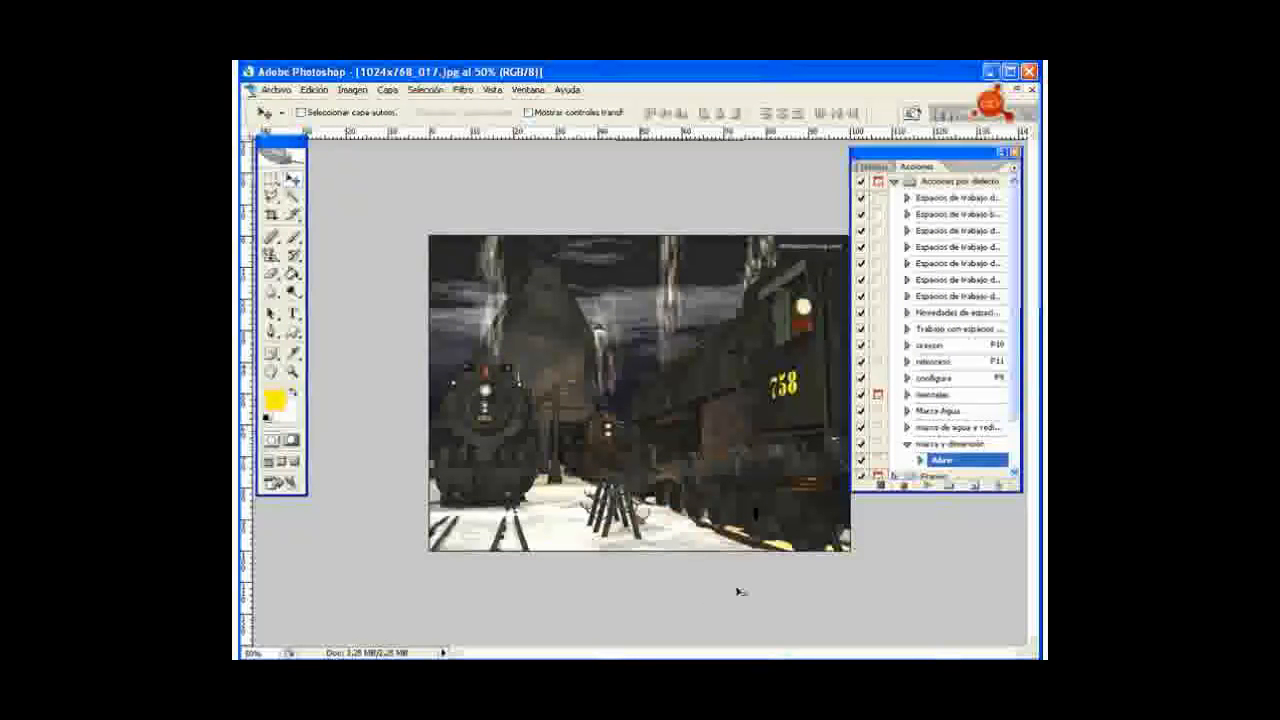
- Resize the train image to a width of 640 pixels with its proportions constrained
{"action": "left_click", "coordinate": [351, 91]}
{"action": "left_click", "coordinate": [385, 199]}
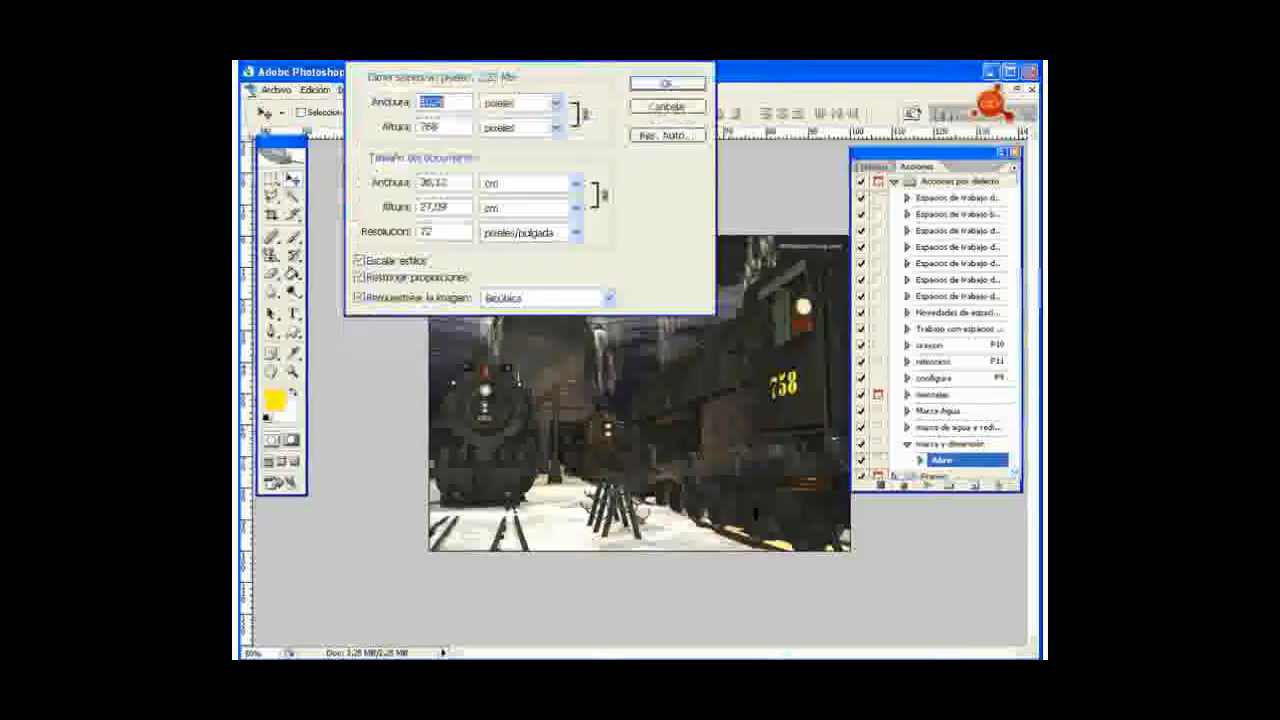
{"action": "left_click_drag", "start_coordinate": [537, 55], "coordinate": [645, 266]}
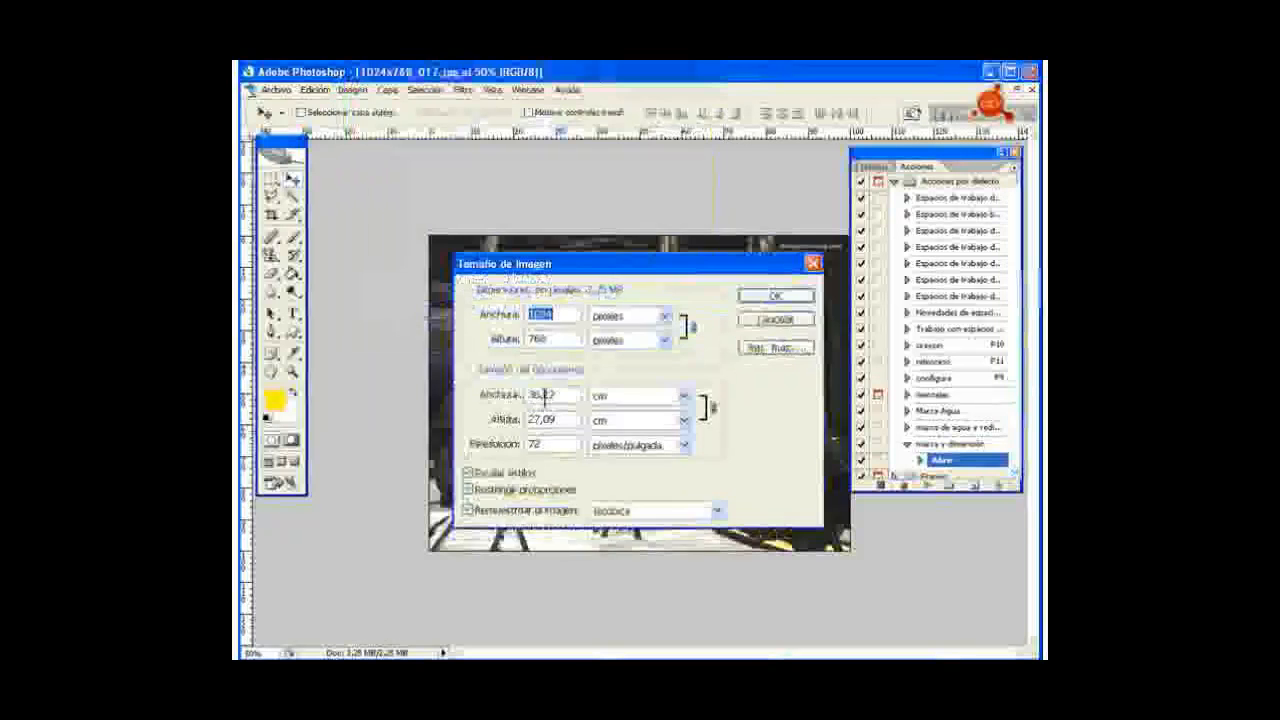
{"action": "left_click", "coordinate": [562, 314]}
{"action": "double_click", "coordinate": [562, 314]}
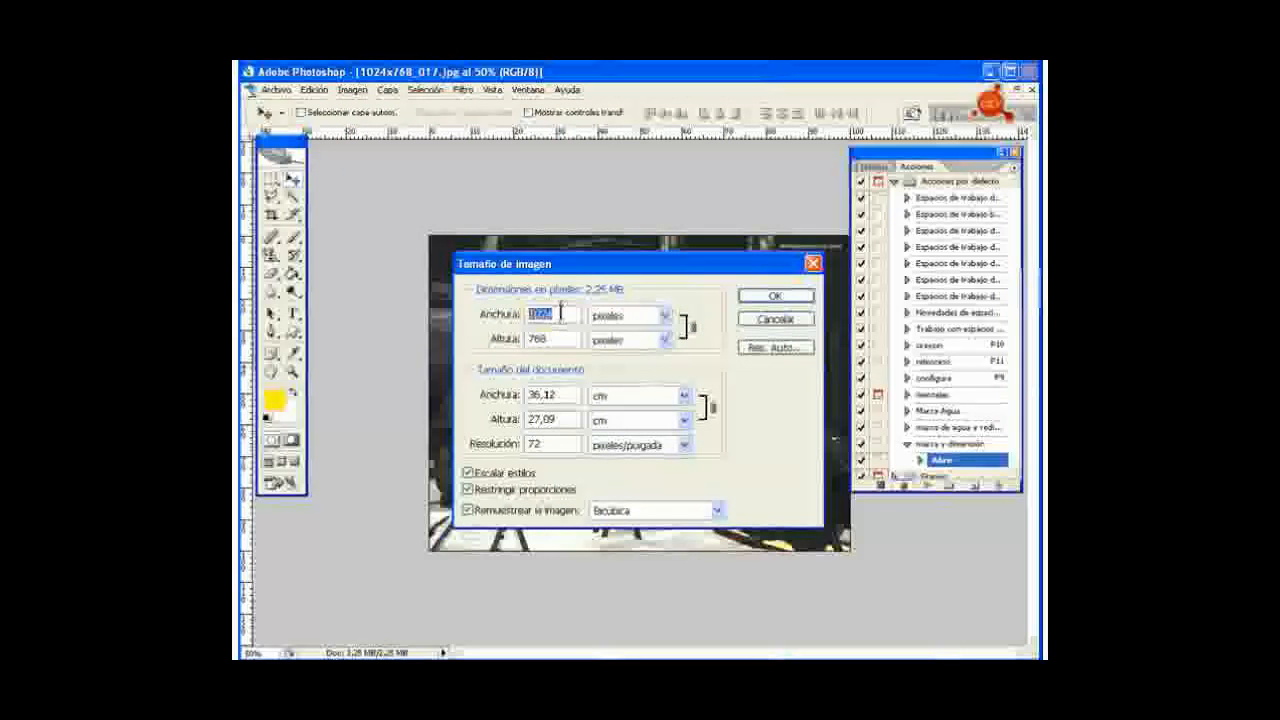
{"action": "type", "text": "640"}
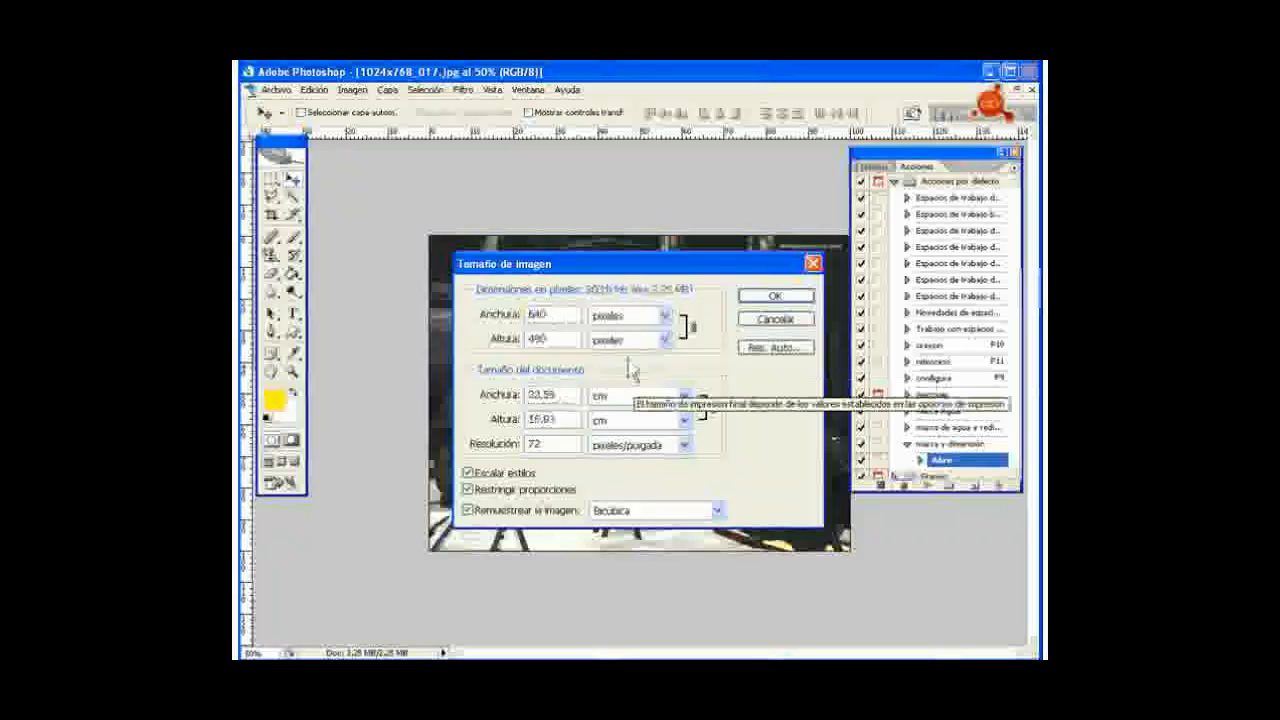
{"action": "left_click", "coordinate": [766, 302]}
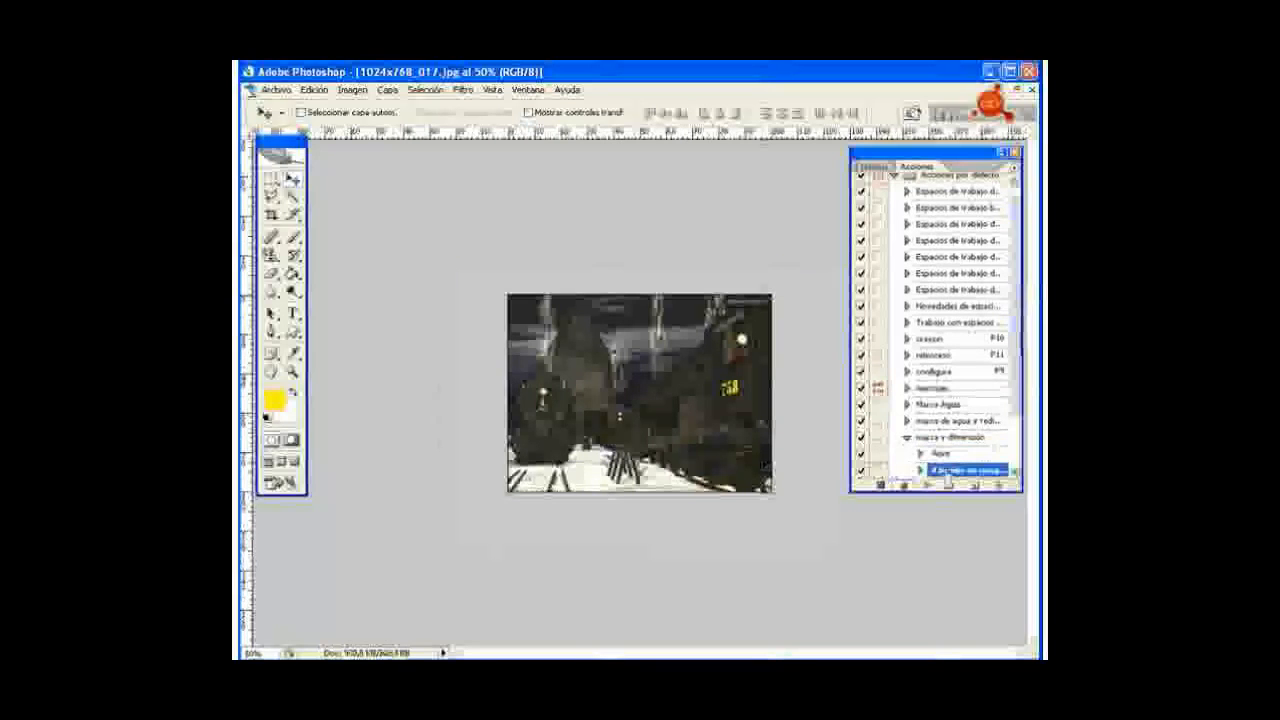
- Restore the default black and white foreground and background colours
{"action": "key", "text": "ctrl+plus"}
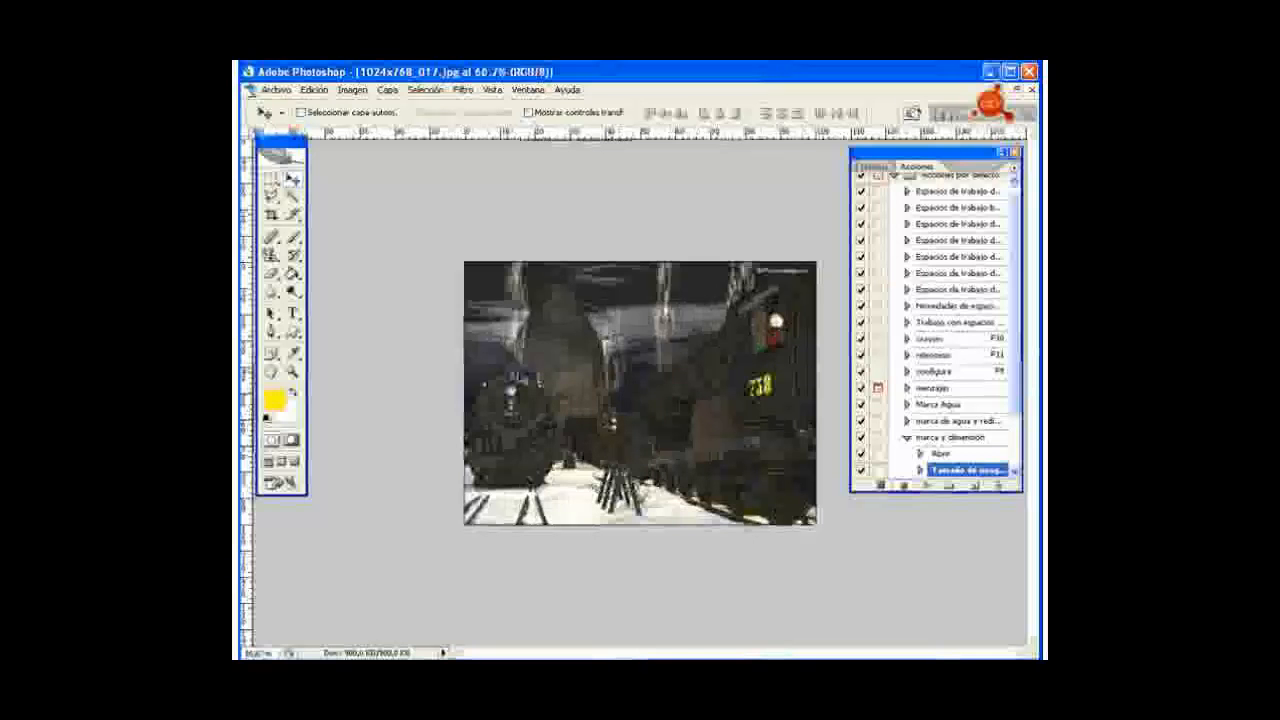
{"action": "key", "text": "d"}
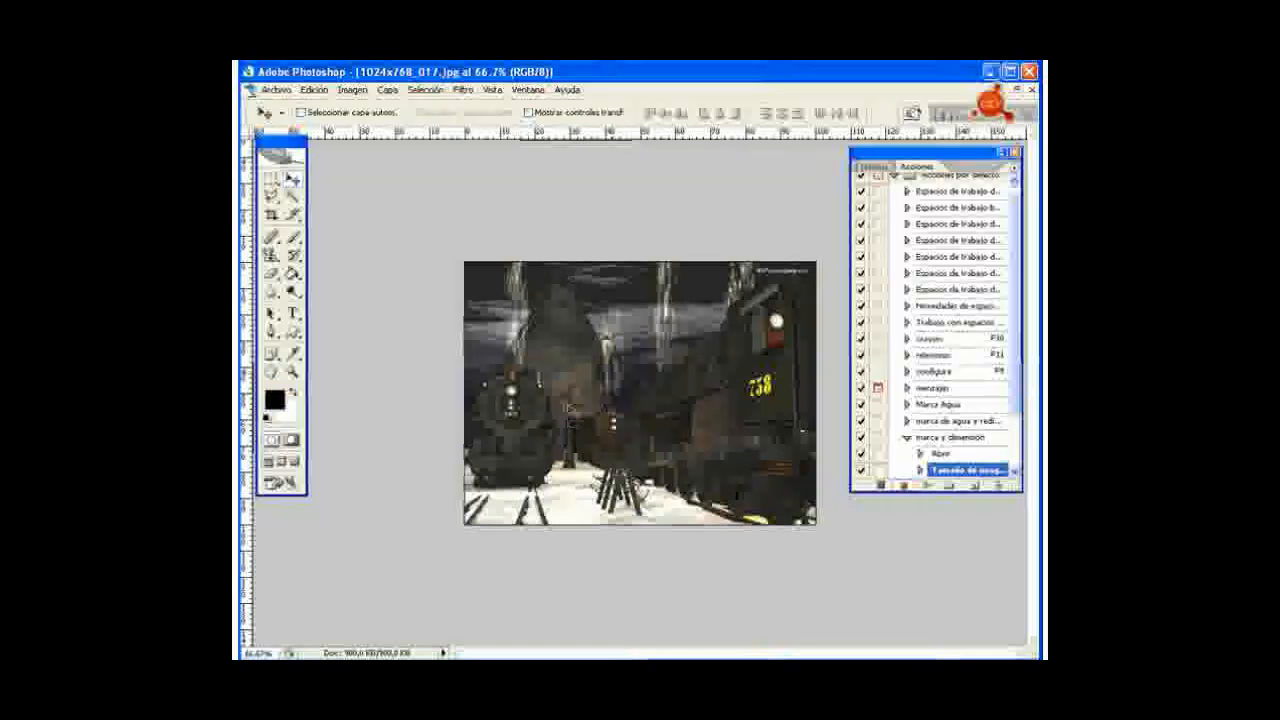
{"action": "key", "text": "ctrl+a"}
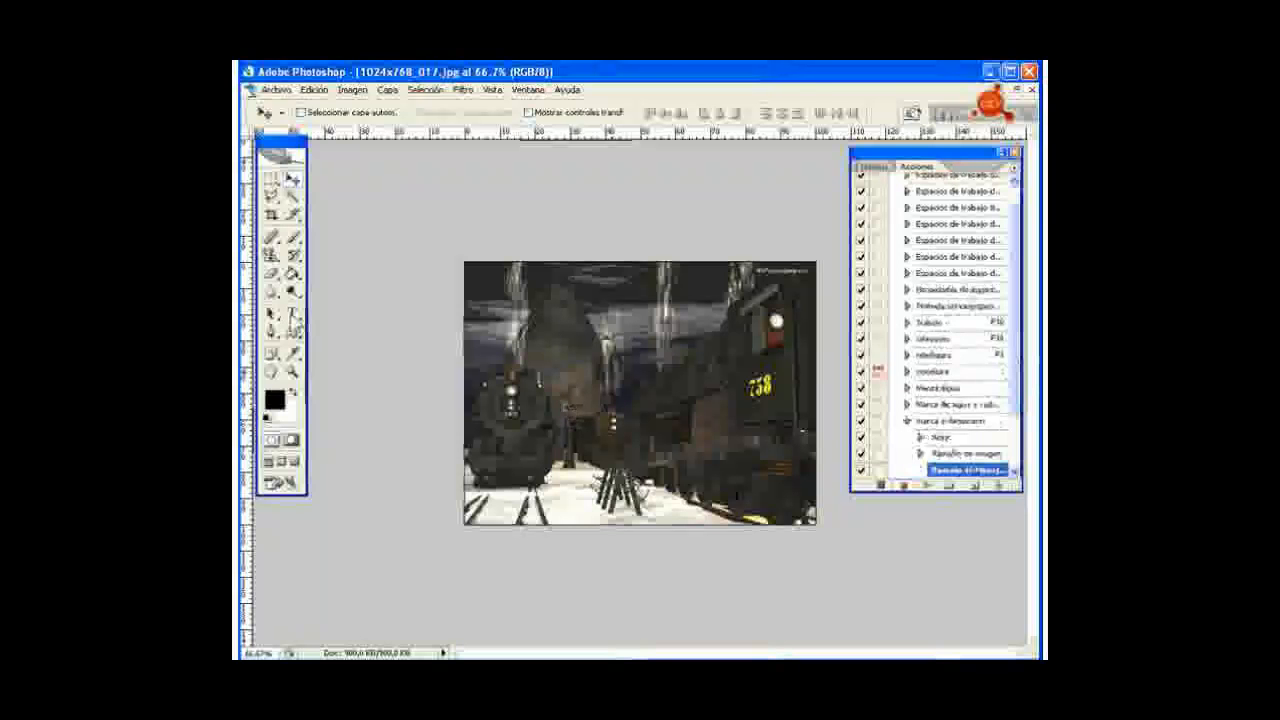
- Add the text "JC" over the left part of the train image and set its size to 60 pt
{"action": "left_click", "coordinate": [293, 313]}
{"action": "left_click", "coordinate": [538, 377]}
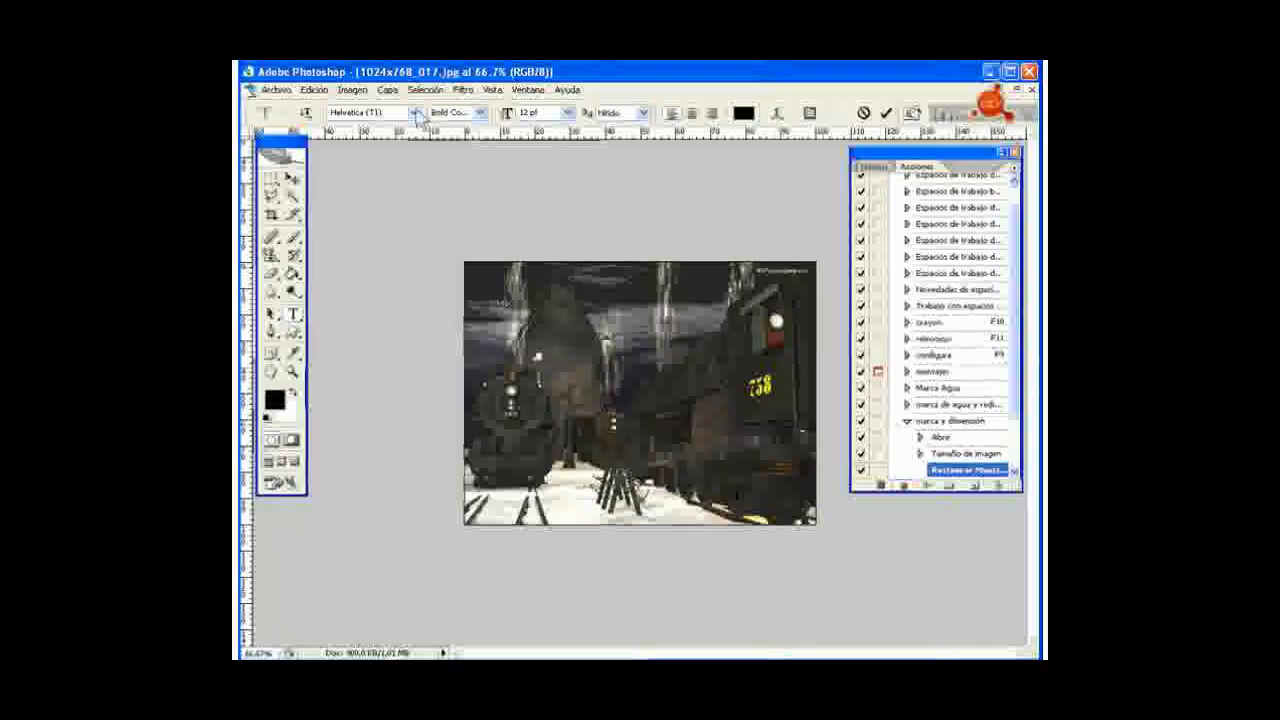
{"action": "left_click", "coordinate": [567, 113]}
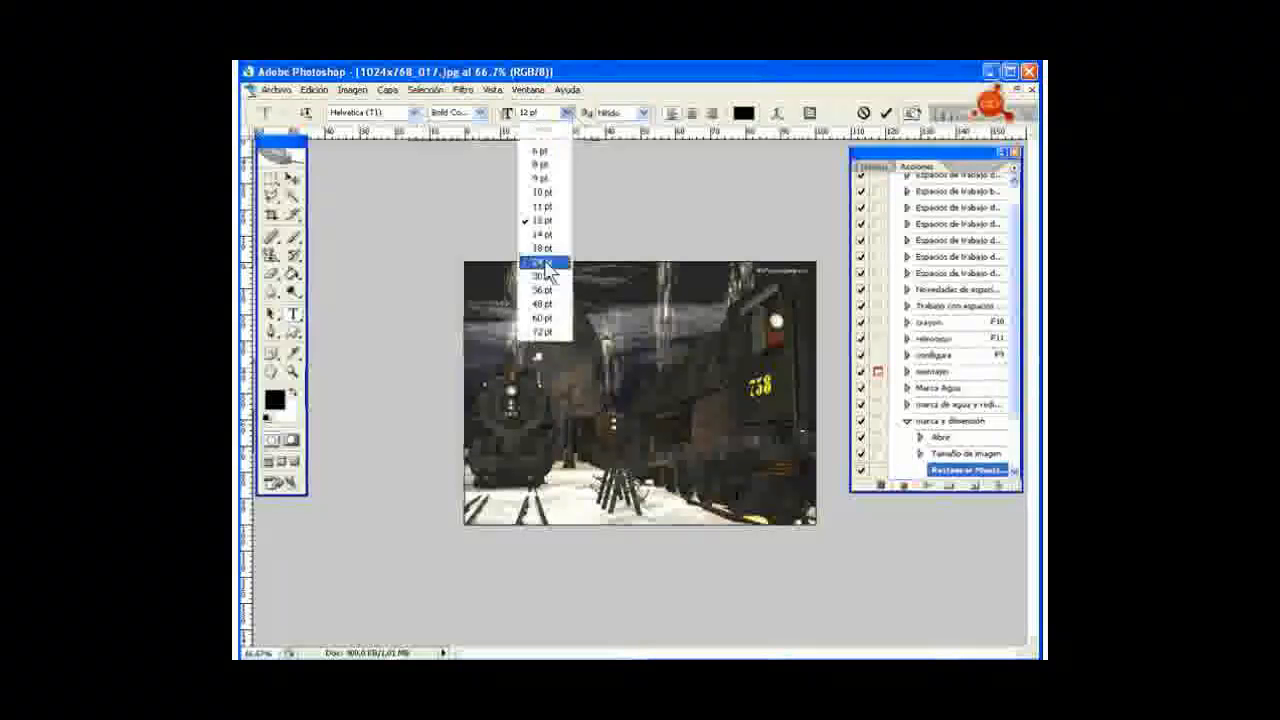
{"action": "left_click", "coordinate": [543, 291]}
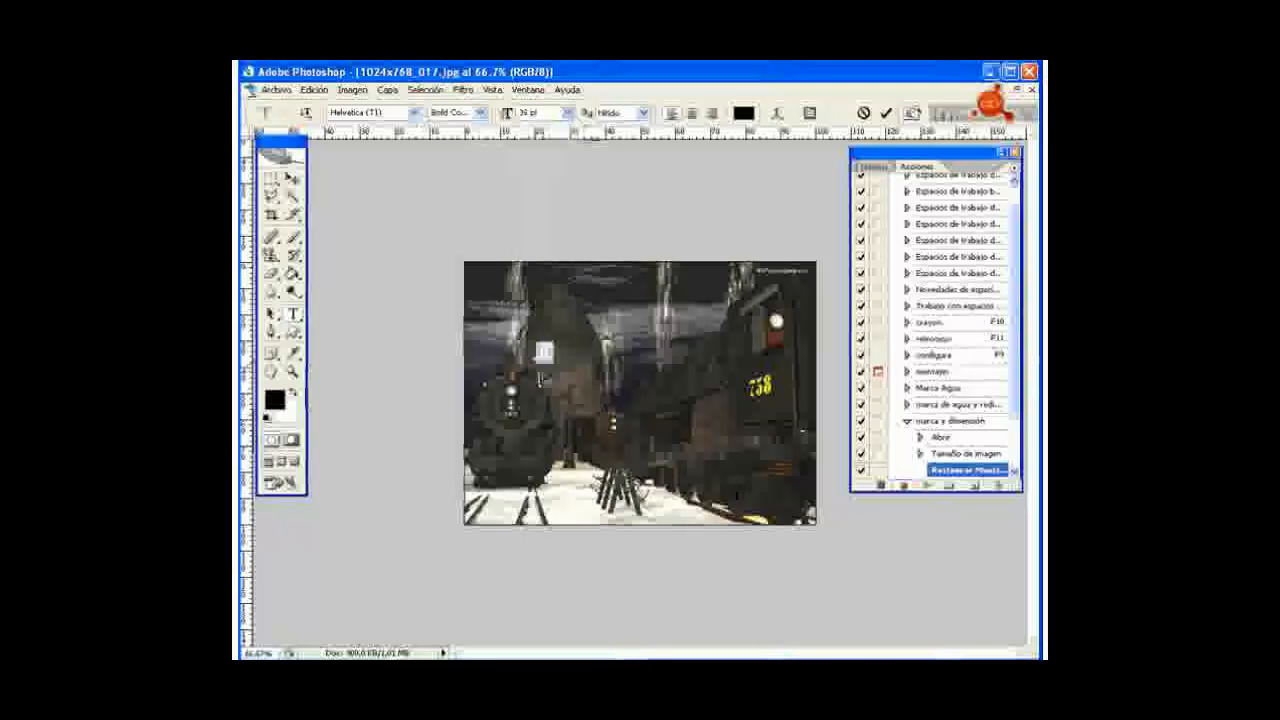
{"action": "left_click", "coordinate": [568, 113]}
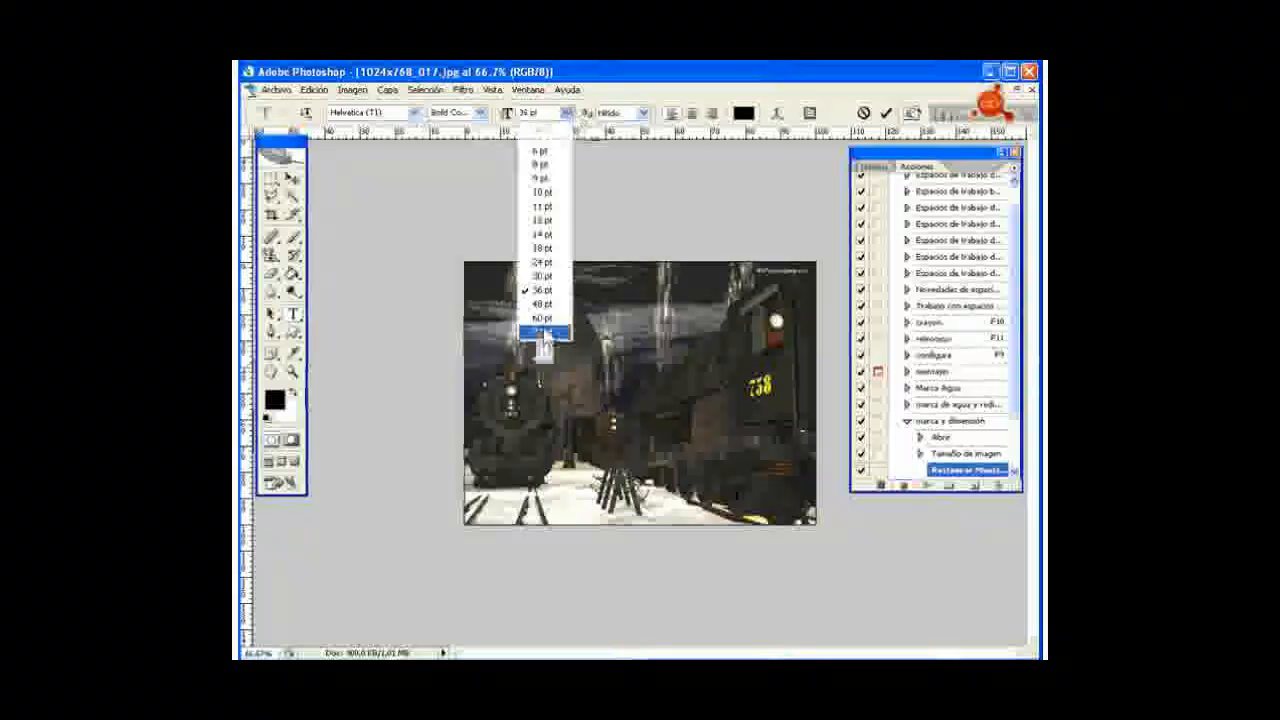
{"action": "left_click", "coordinate": [543, 333]}
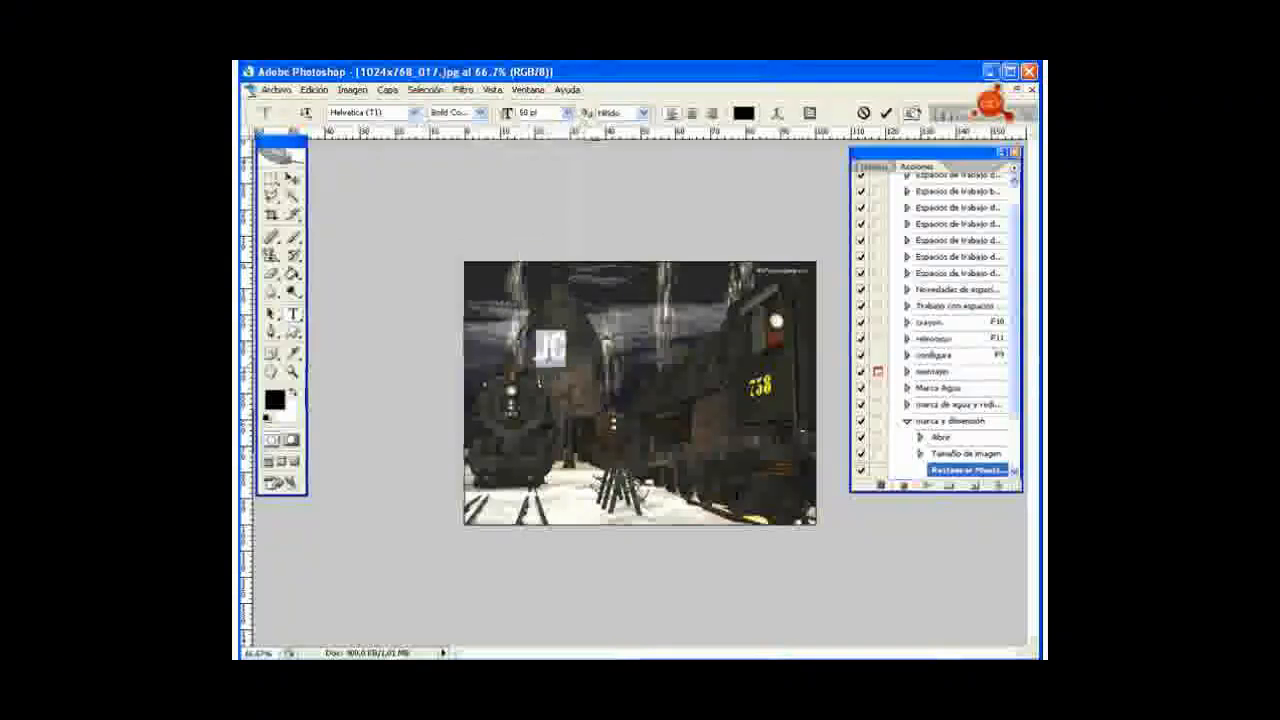
- Try Juice ITC for the "JC" text and set its font to Lithos Pro
{"action": "left_click", "coordinate": [415, 113]}
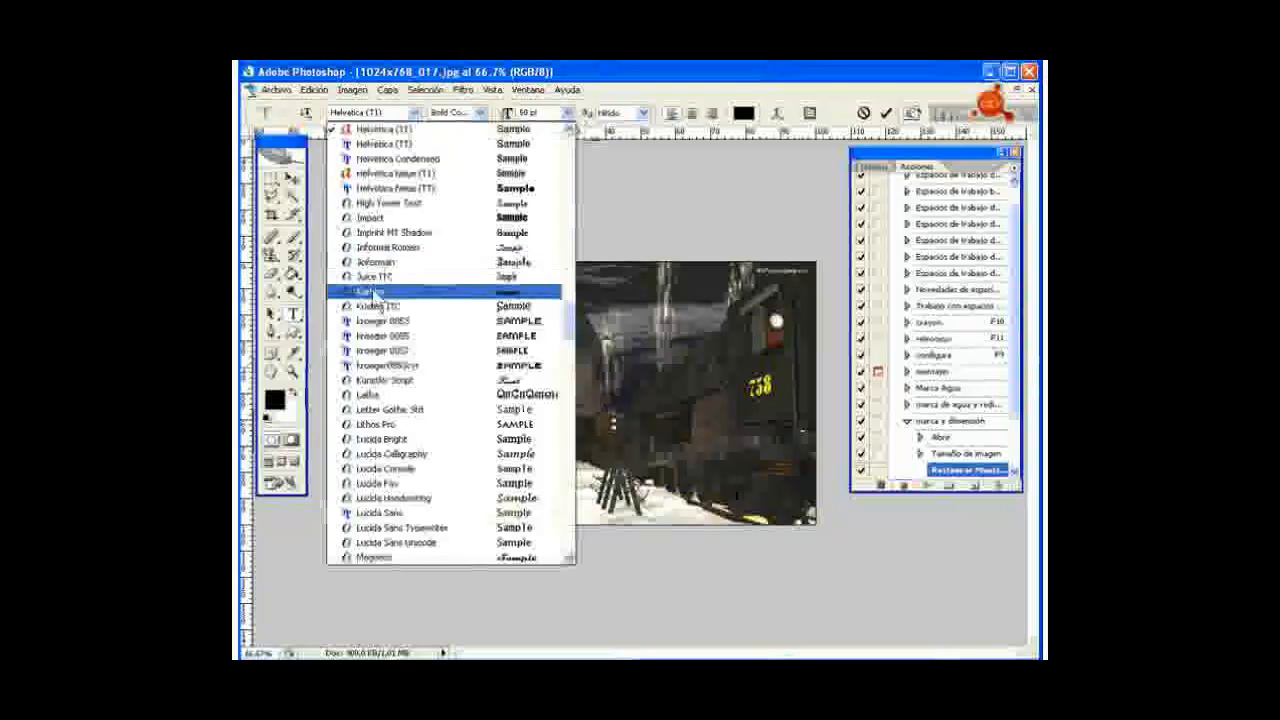
{"action": "left_click", "coordinate": [376, 279]}
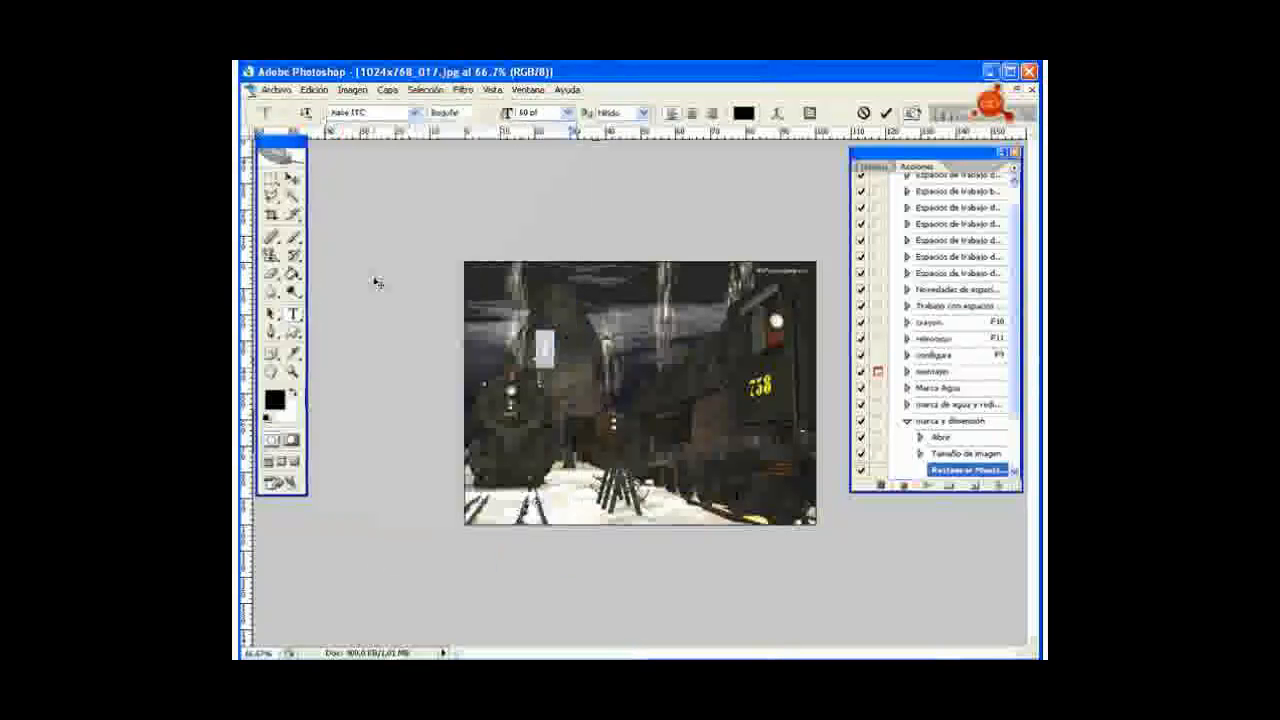
{"action": "left_click", "coordinate": [414, 112]}
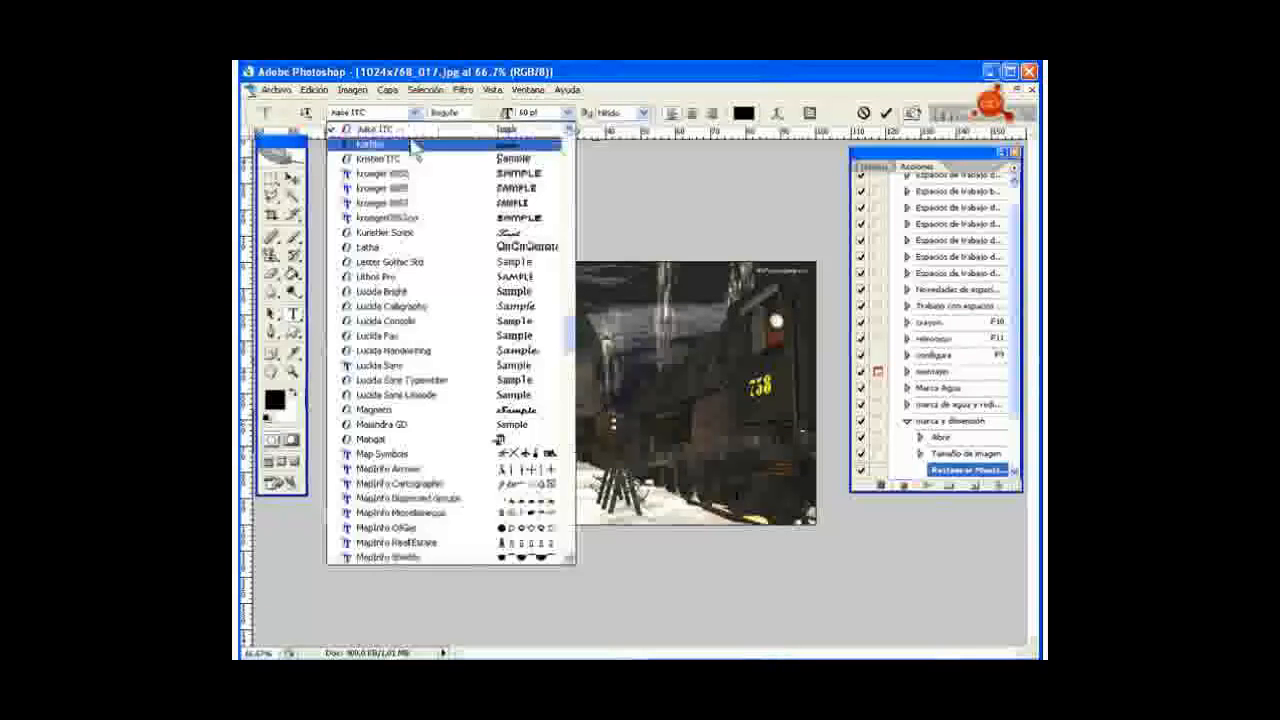
{"action": "left_click", "coordinate": [387, 279]}
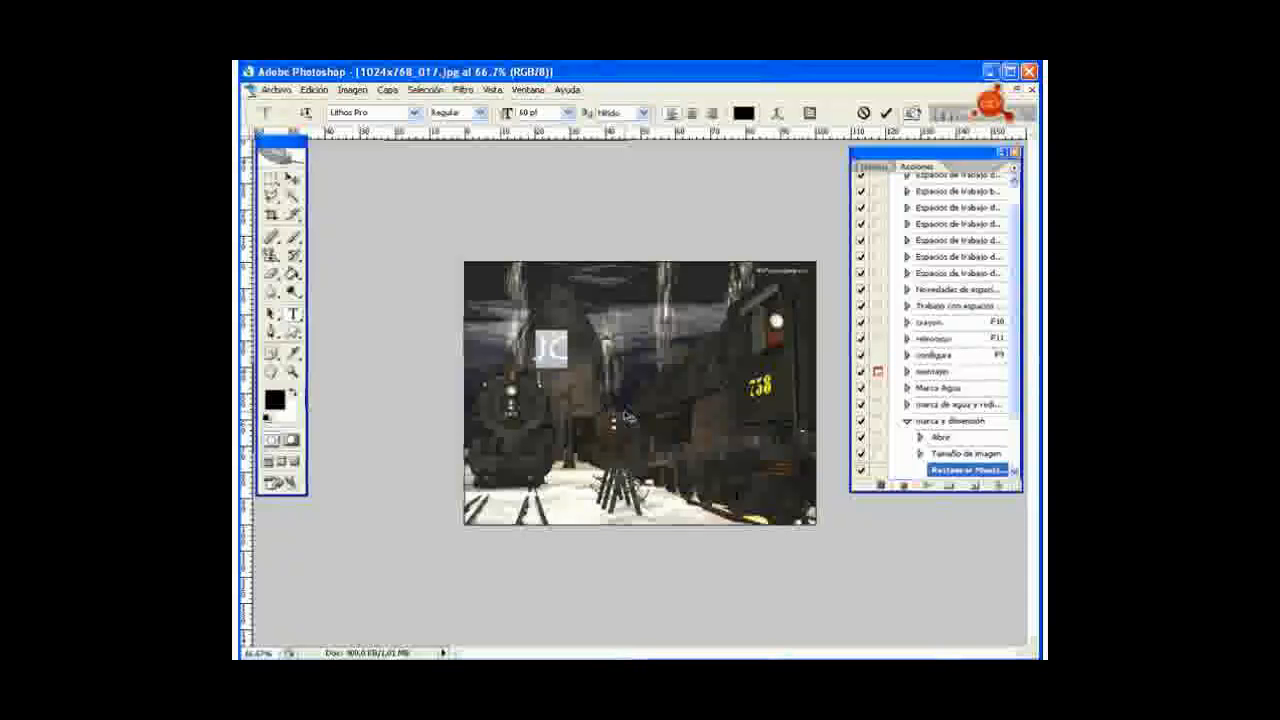
- Select the whole image, align the "JC" text layer to the selection's vertical and horizontal centres, and deselect
{"action": "left_click", "coordinate": [293, 178]}
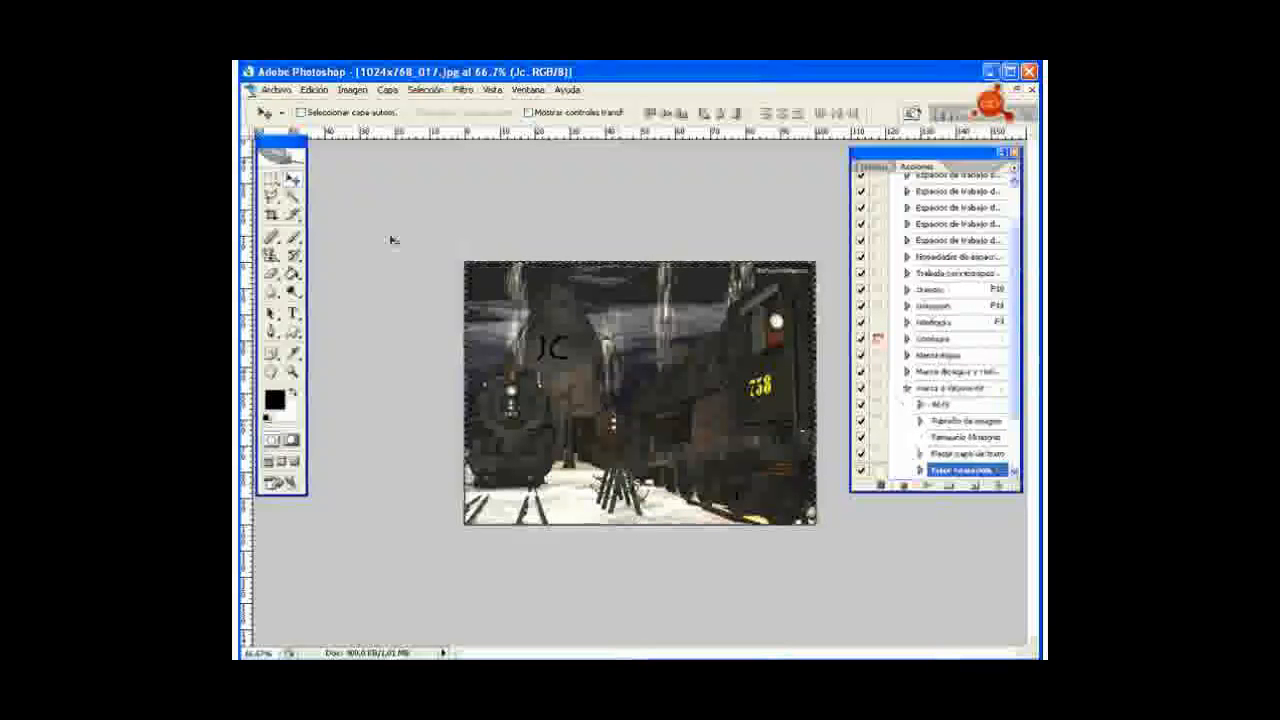
{"action": "left_click", "coordinate": [389, 91]}
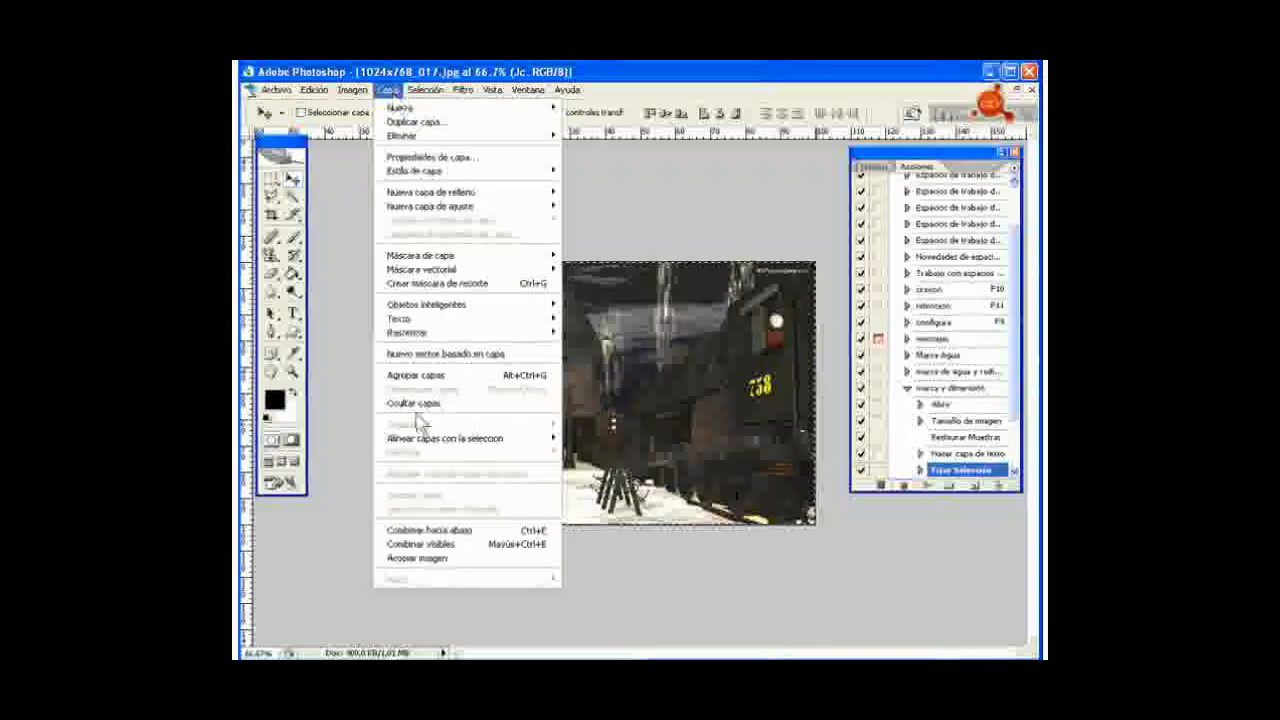
{"action": "mouse_move", "coordinate": [457, 441]}
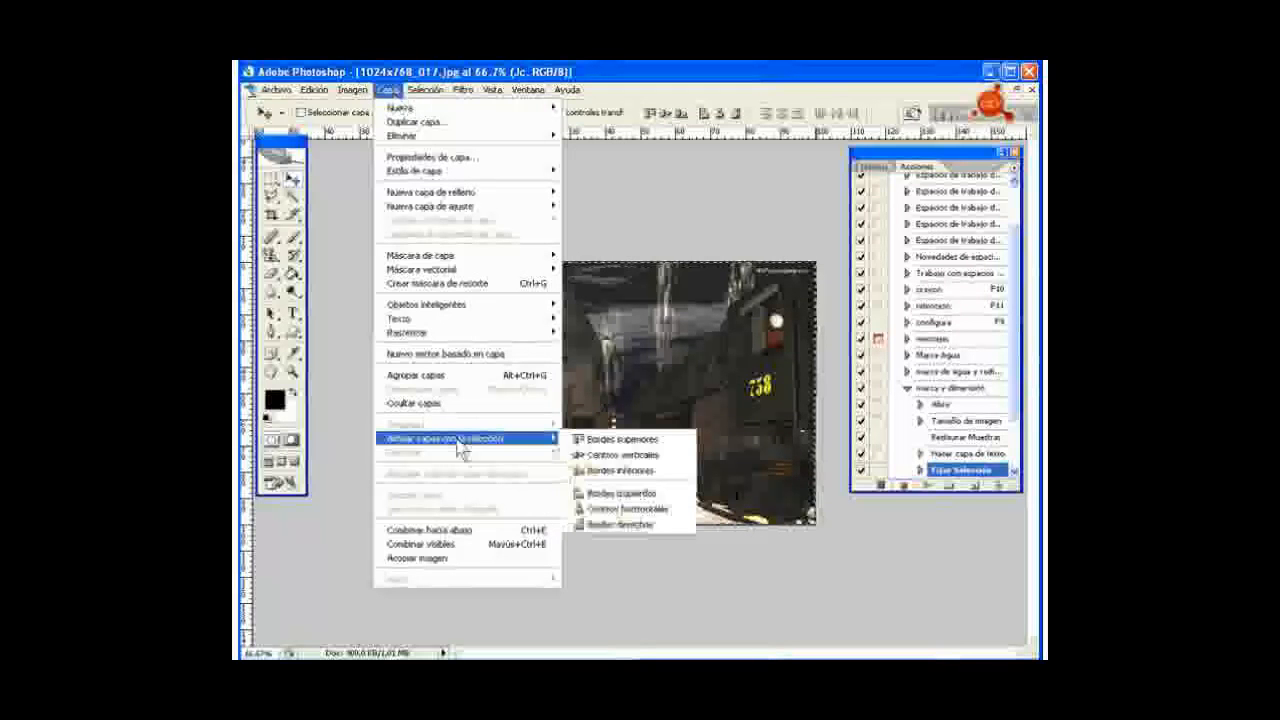
{"action": "left_click", "coordinate": [614, 455]}
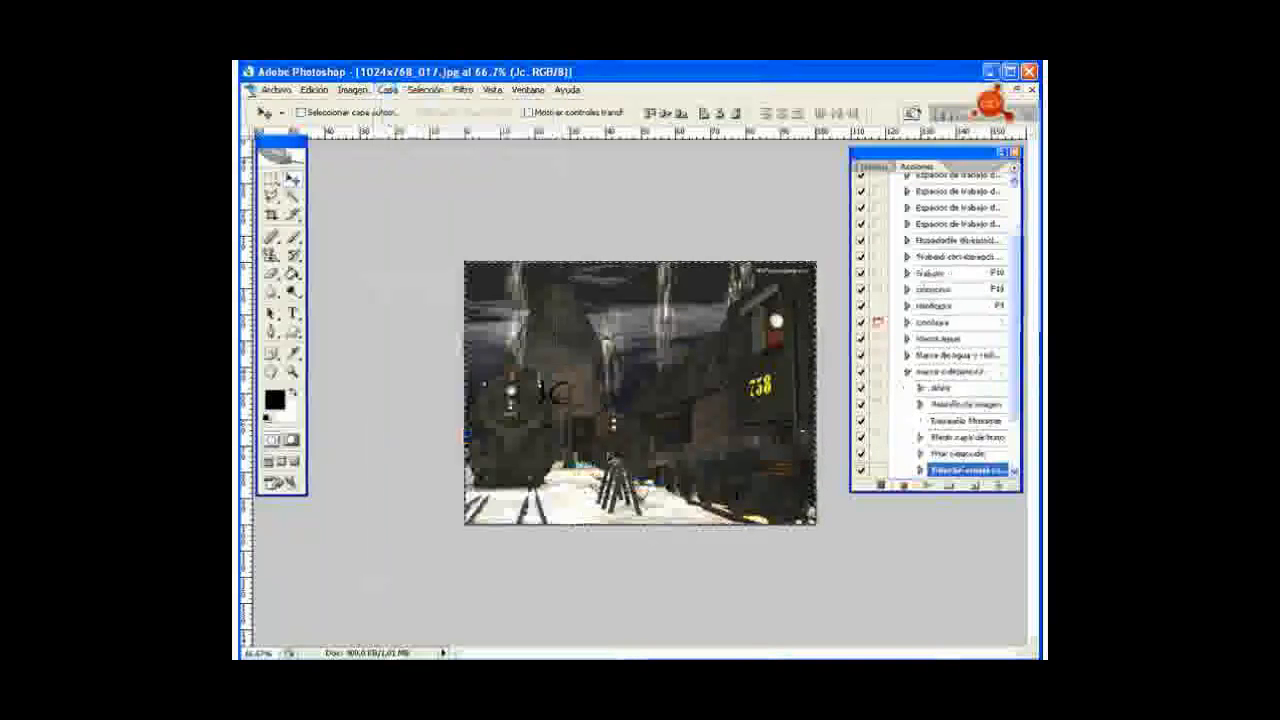
{"action": "left_click", "coordinate": [387, 90]}
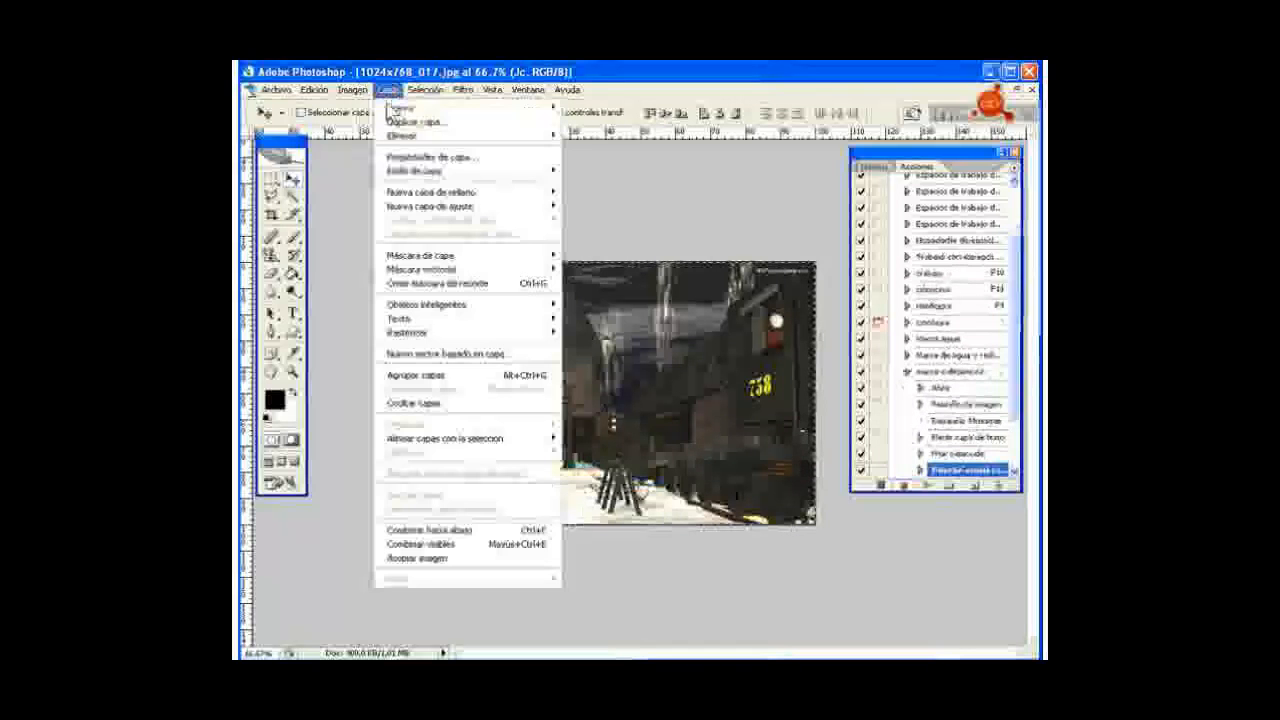
{"action": "mouse_move", "coordinate": [468, 445]}
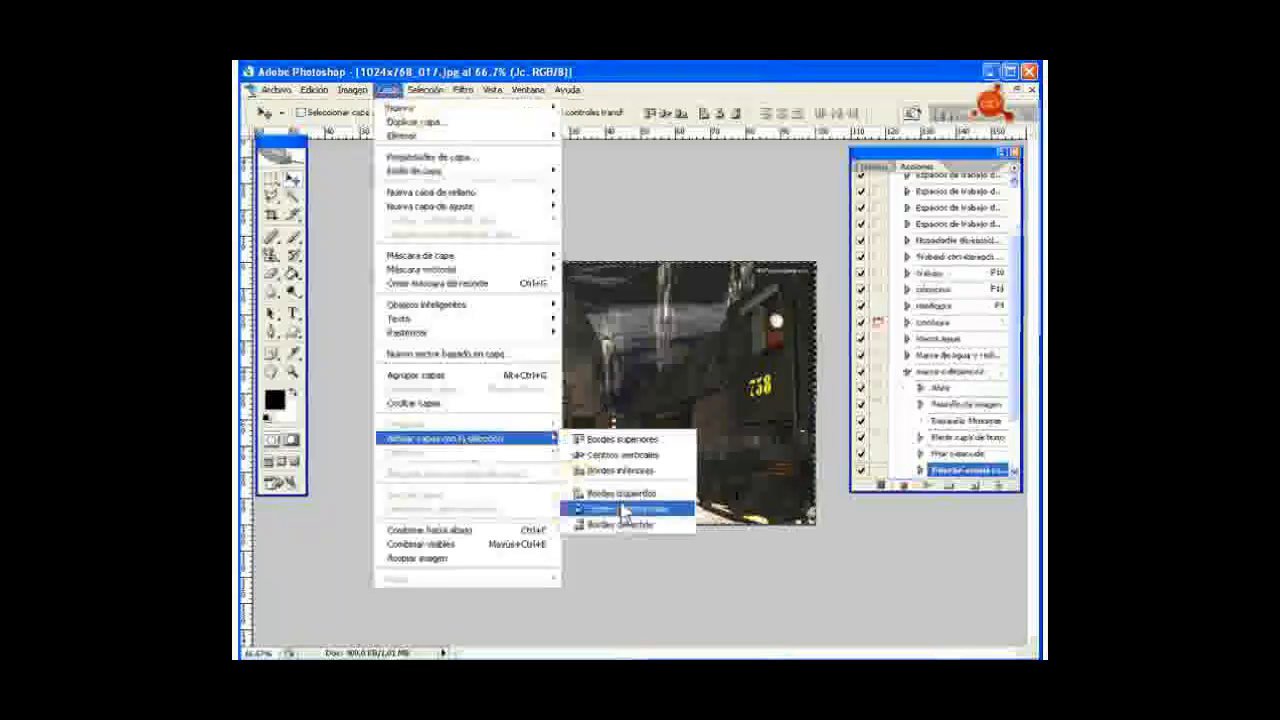
{"action": "left_click", "coordinate": [625, 510]}
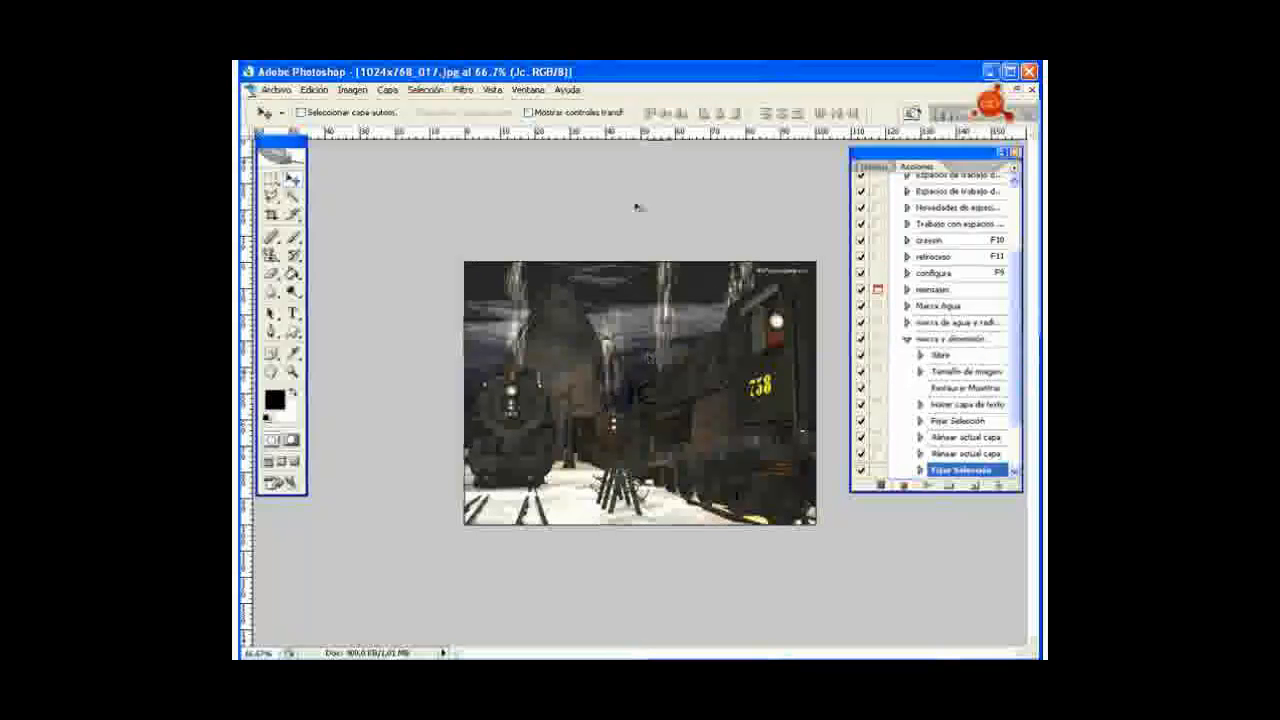
- Apply a Bevel and Emboss layer style to the "JC" text layer and set its fill opacity to 0%
{"action": "left_click", "coordinate": [529, 90]}
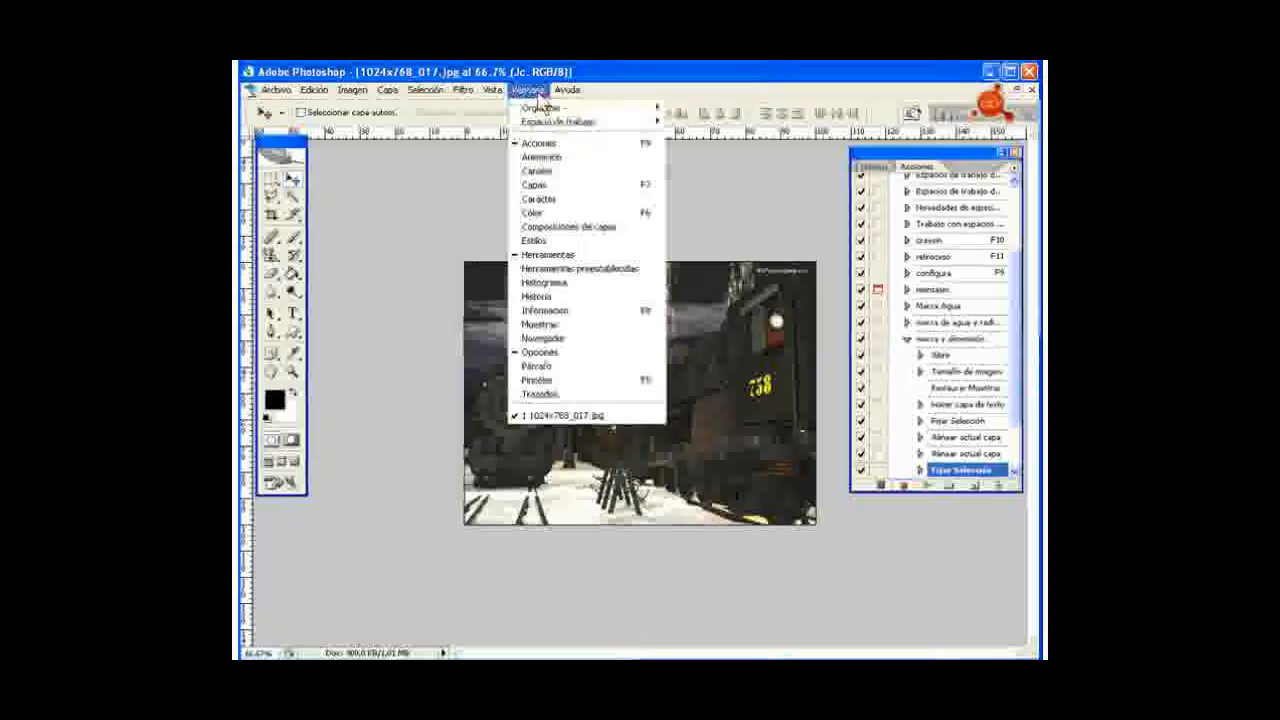
{"action": "left_click", "coordinate": [538, 189]}
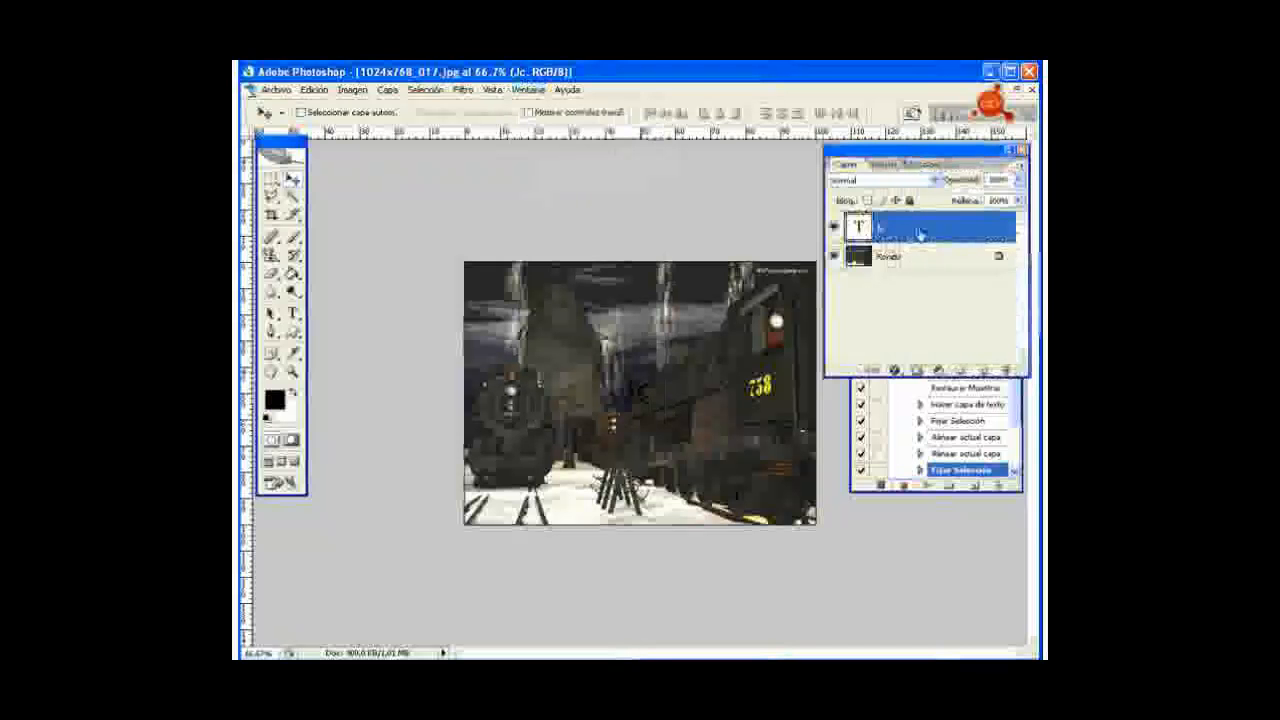
{"action": "double_click", "coordinate": [920, 233]}
{"action": "left_click_drag", "start_coordinate": [660, 154], "coordinate": [710, 180]}
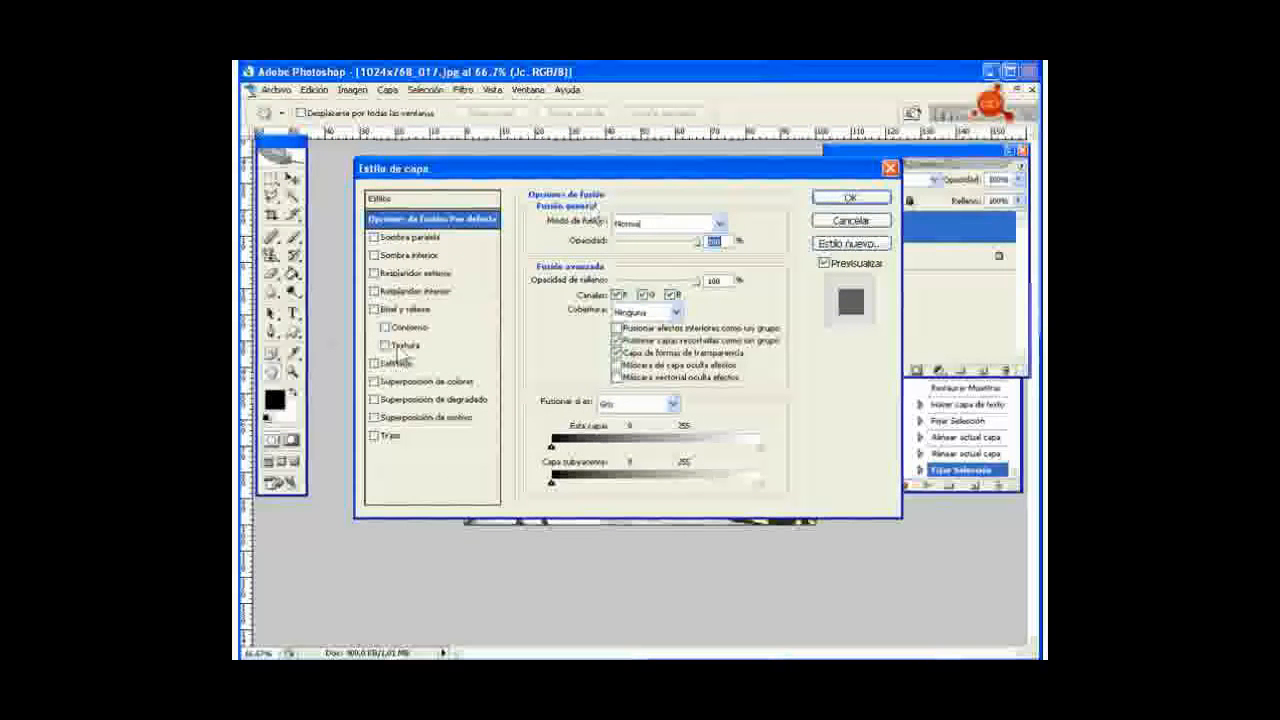
{"action": "left_click", "coordinate": [374, 310]}
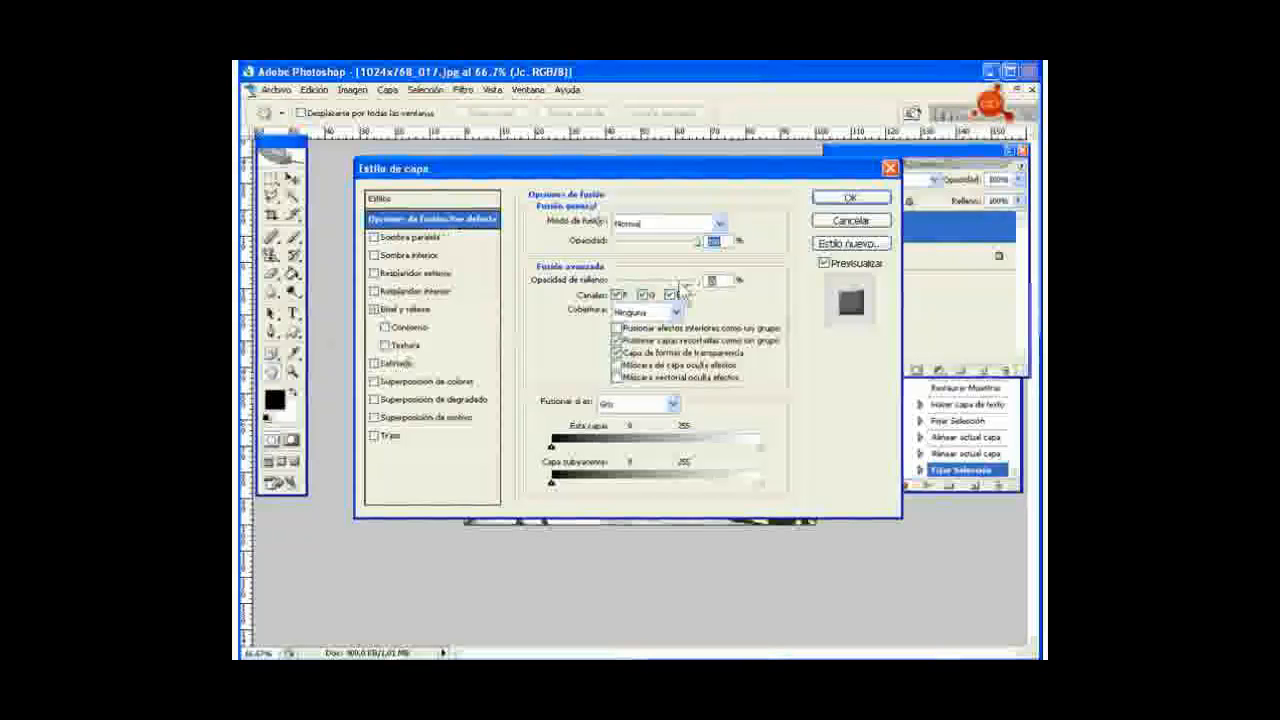
{"action": "left_click_drag", "start_coordinate": [683, 289], "coordinate": [618, 293]}
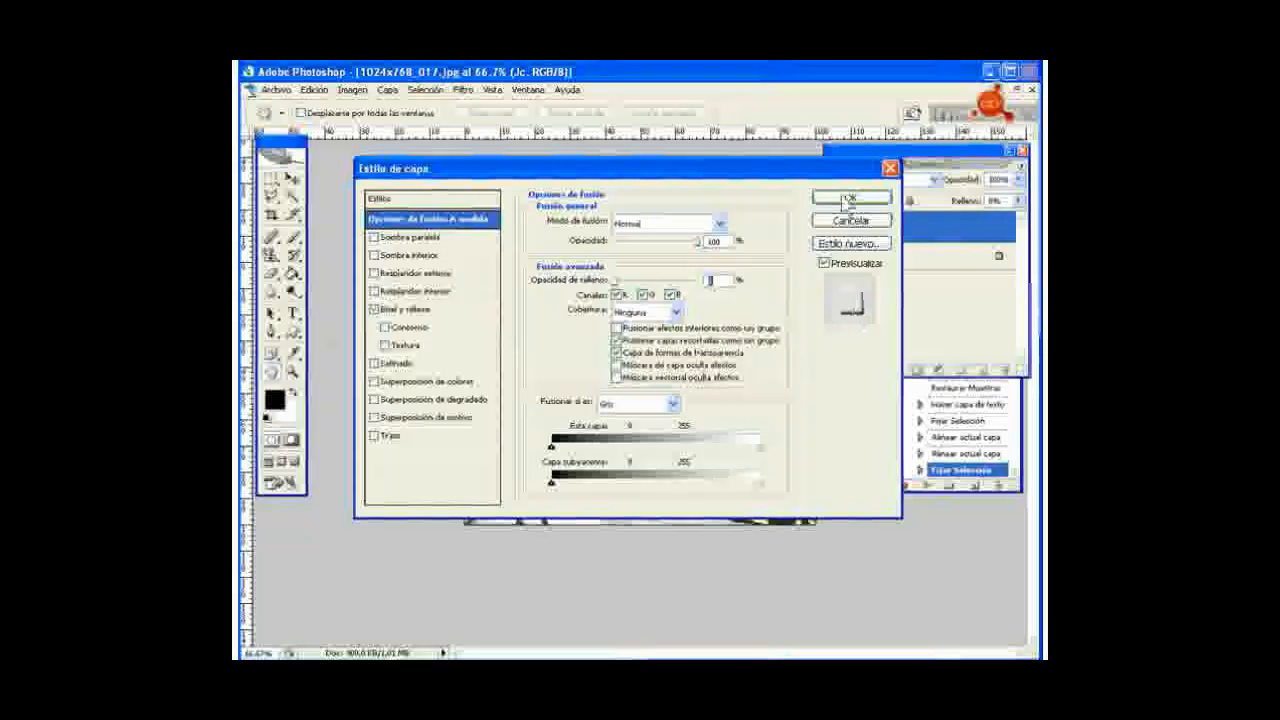
{"action": "left_click", "coordinate": [848, 199]}
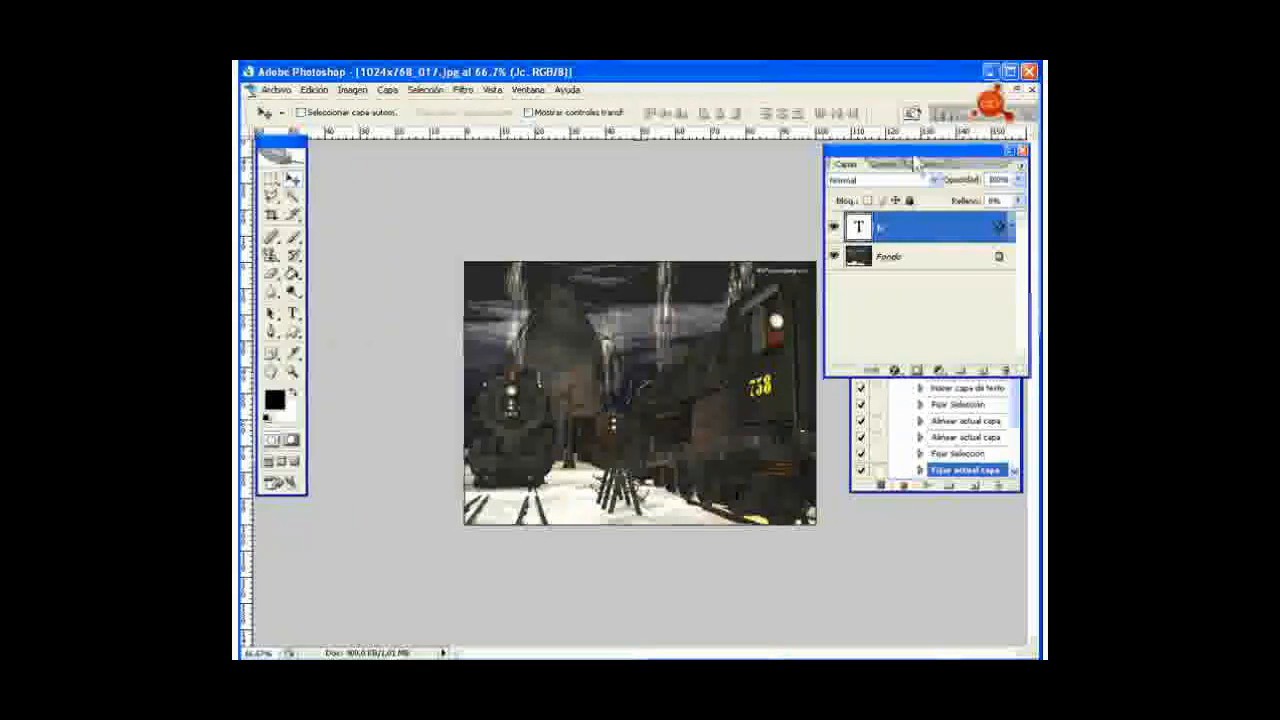
- Flatten the image and save it as a JPEG named "ejemplo", accepting the high-quality, baseline optimized options
{"action": "left_click", "coordinate": [1021, 166]}
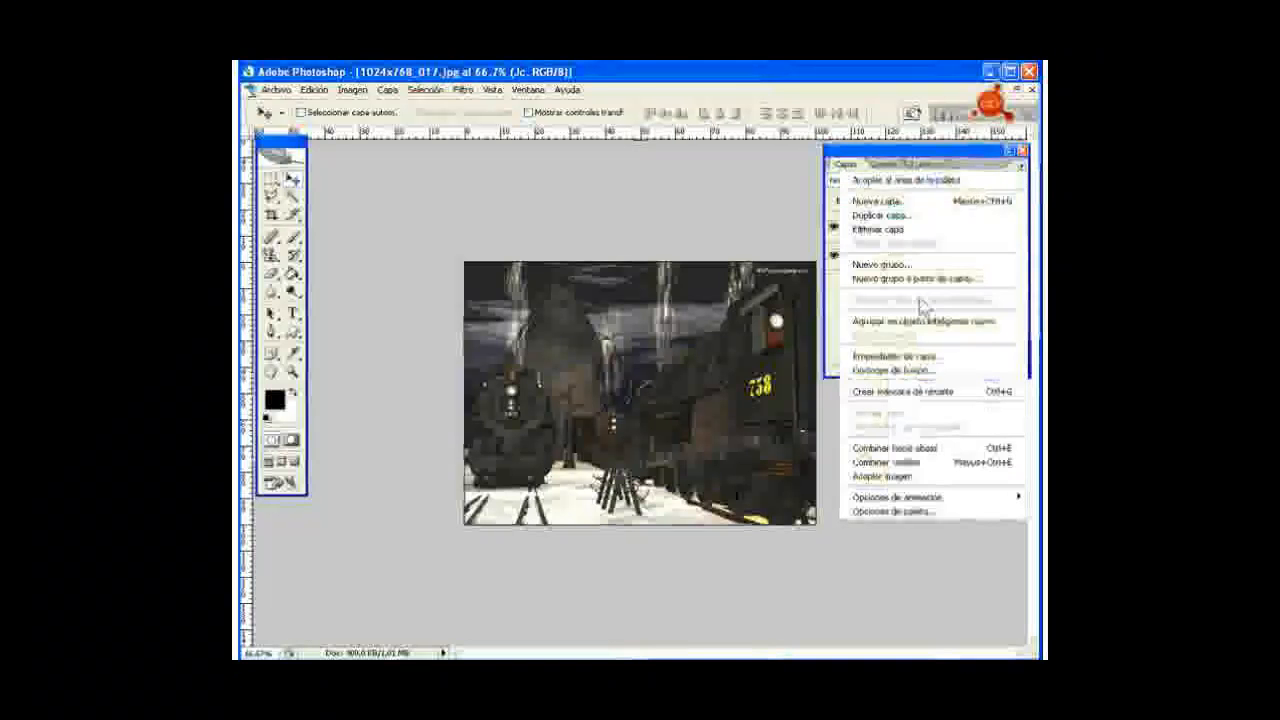
{"action": "left_click", "coordinate": [885, 478]}
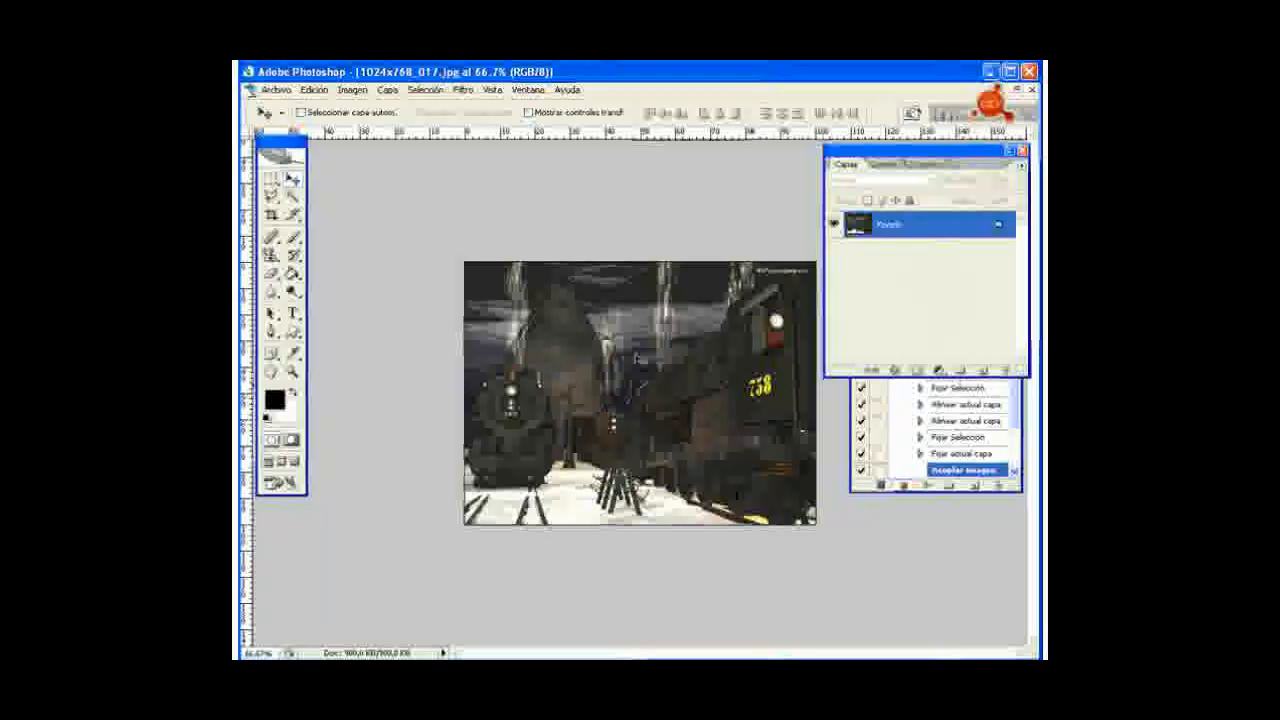
{"action": "left_click", "coordinate": [272, 90]}
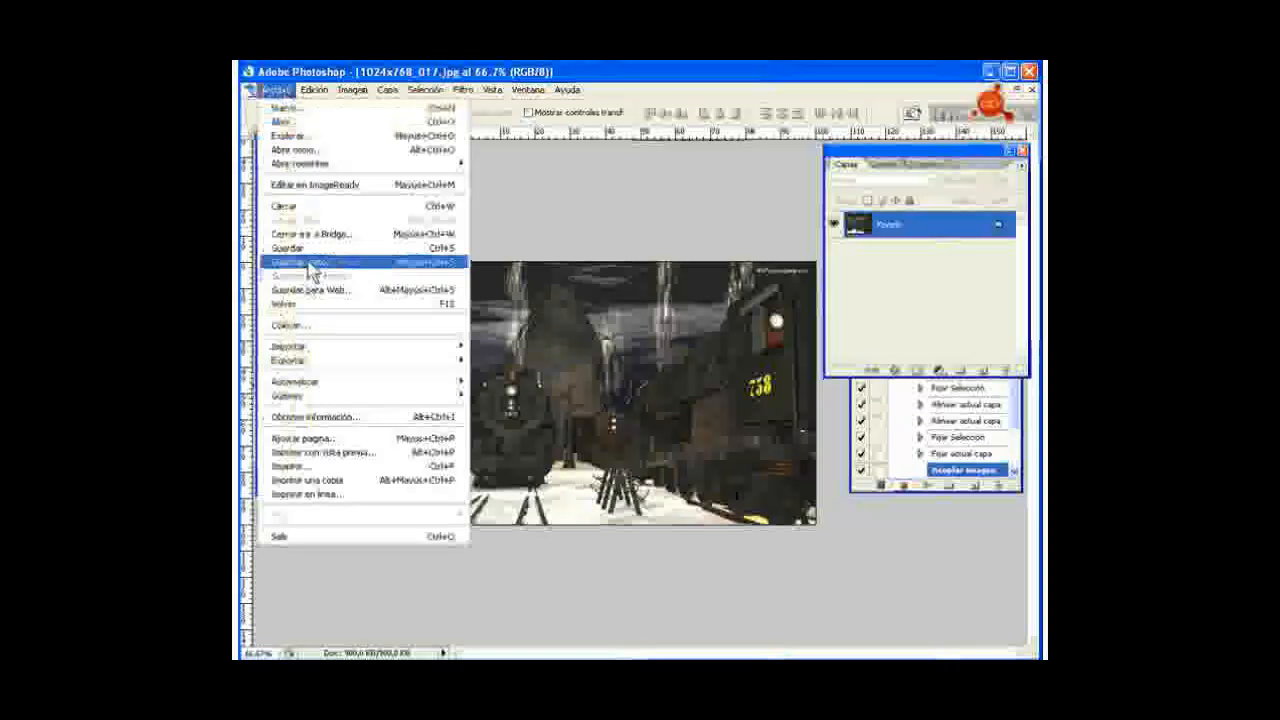
{"action": "left_click", "coordinate": [311, 263]}
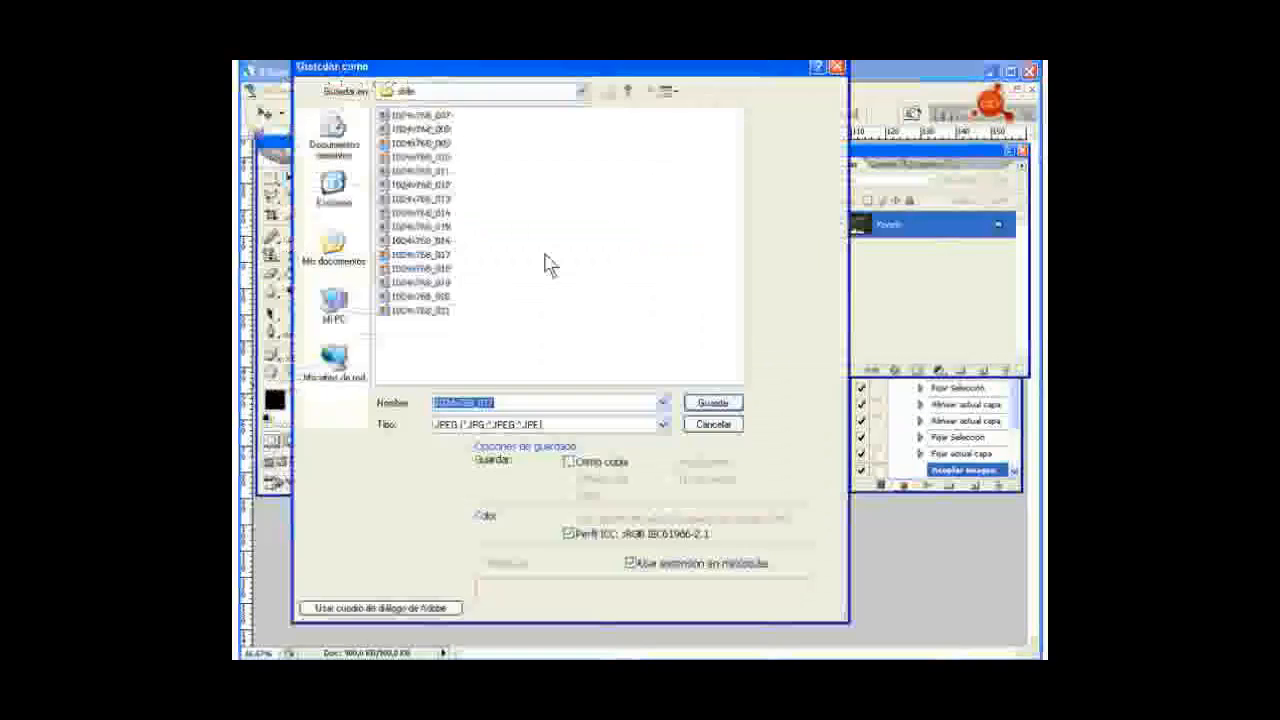
{"action": "left_click", "coordinate": [513, 402]}
{"action": "double_click", "coordinate": [513, 402]}
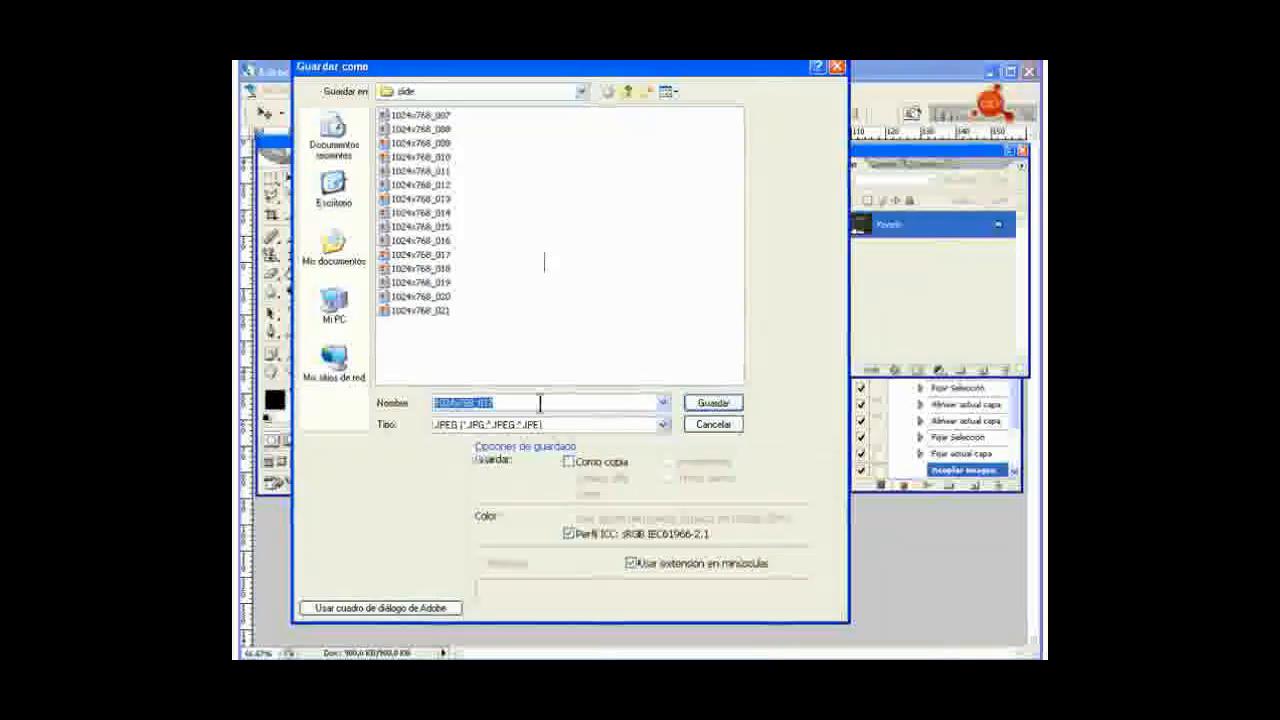
{"action": "type", "text": "ejemplo"}
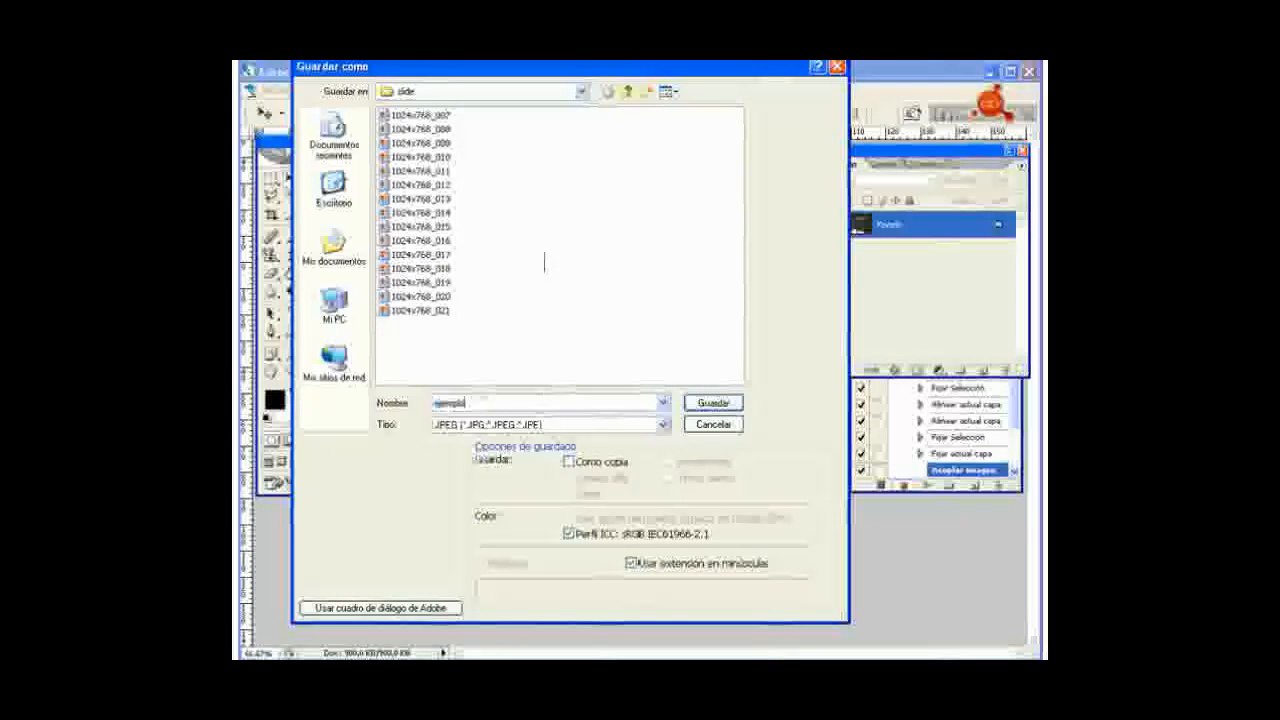
{"action": "left_click", "coordinate": [715, 403]}
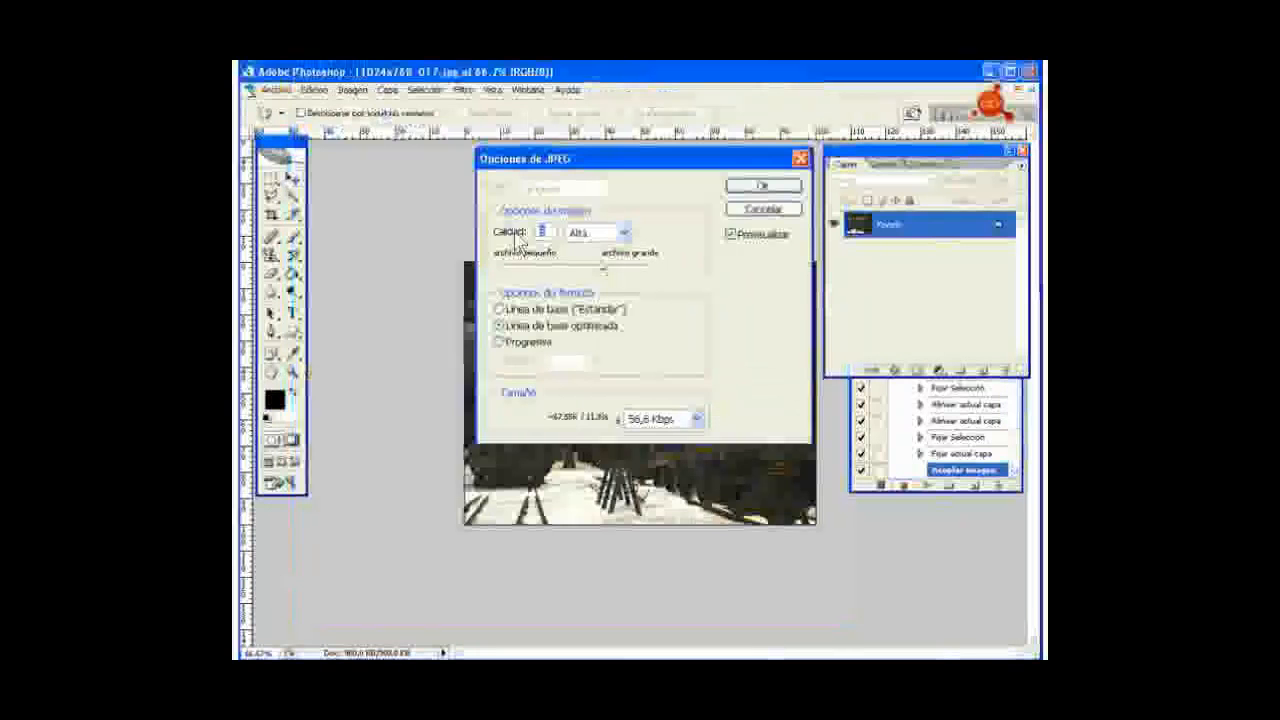
{"action": "left_click", "coordinate": [762, 186]}
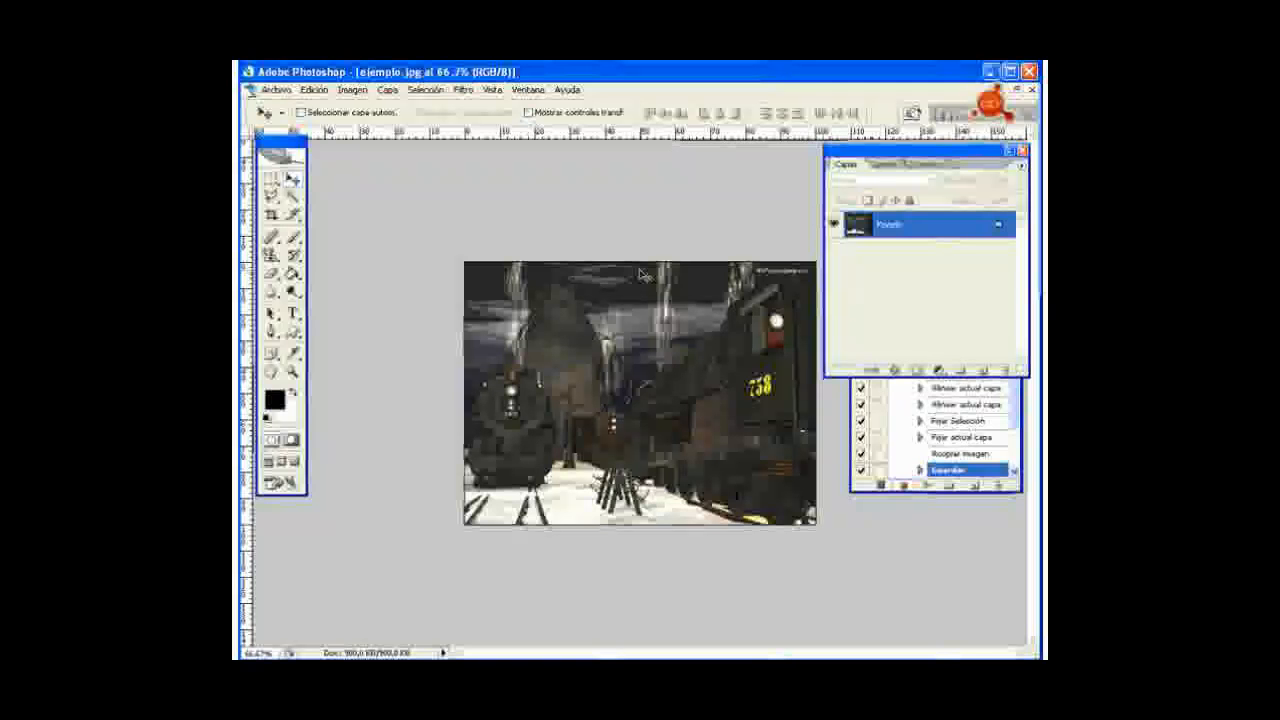
- Stop recording the "marca y dimensión" action and collapse it and its action set
{"action": "left_click", "coordinate": [880, 488]}
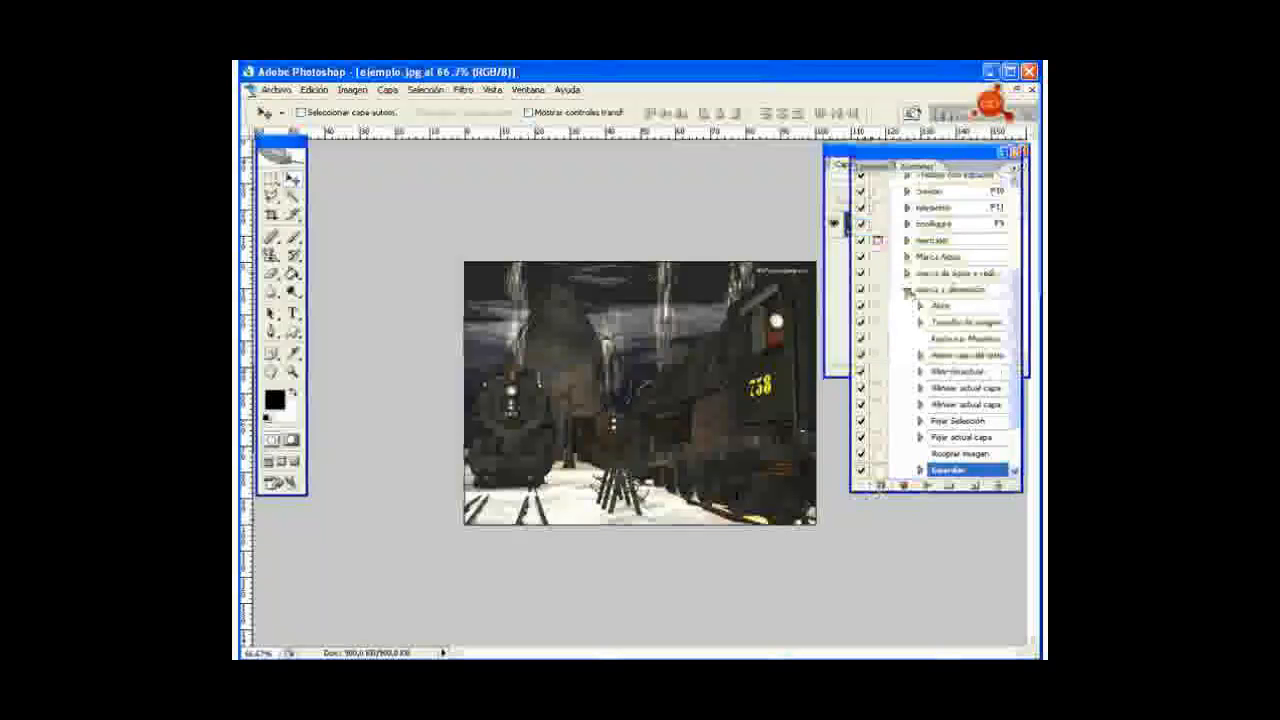
{"action": "left_click", "coordinate": [906, 290]}
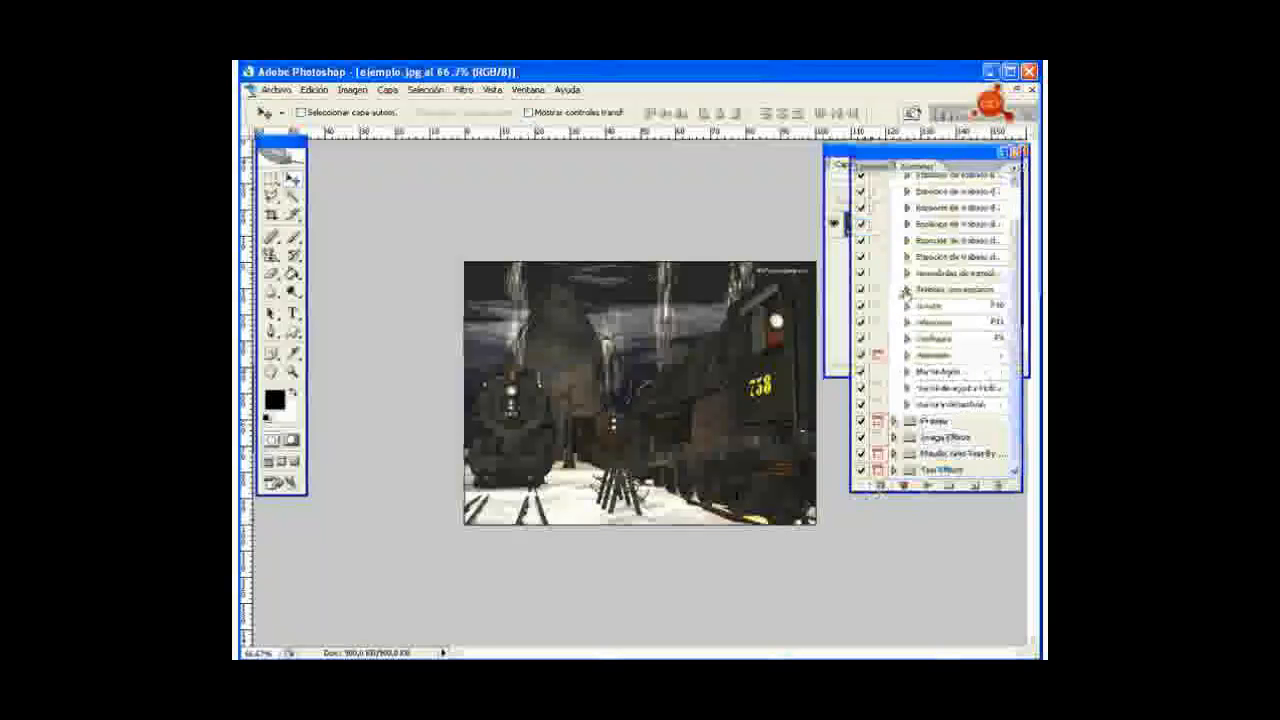
{"action": "left_click", "coordinate": [906, 405]}
{"action": "left_click", "coordinate": [906, 405]}
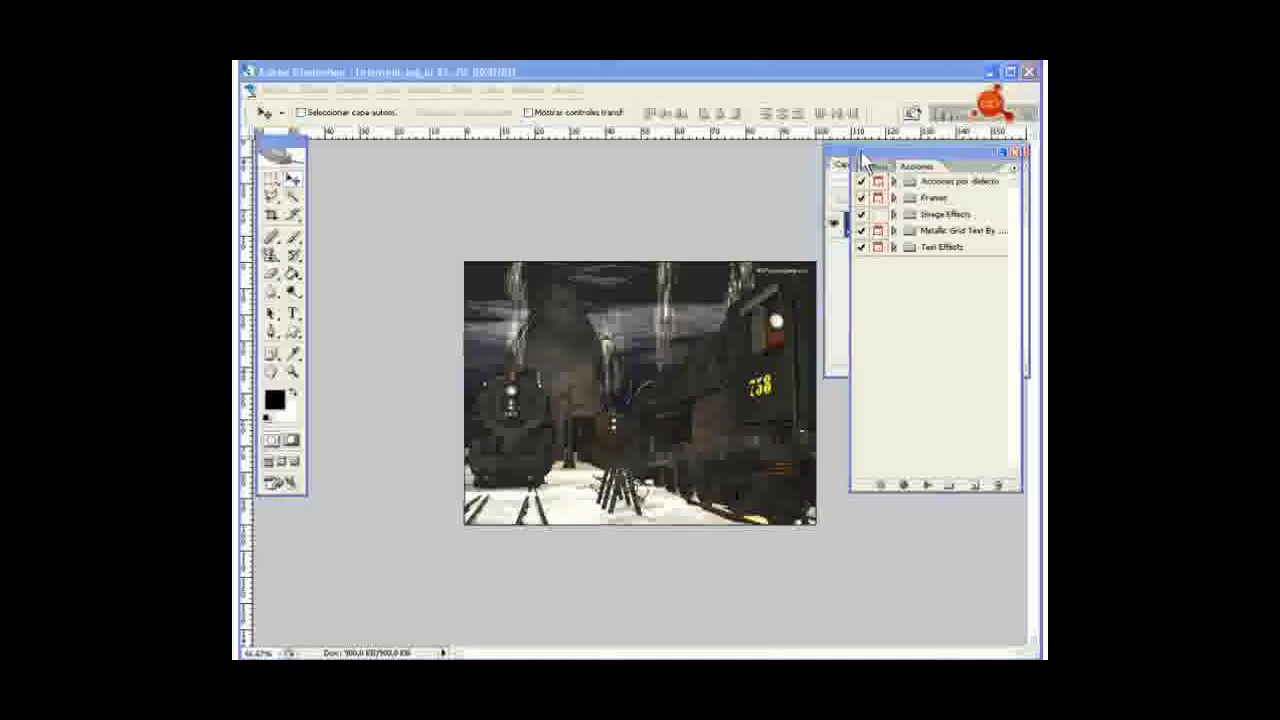
- Move the Actions palette slightly down and close the ejemplo.jpg image
{"action": "left_click", "coordinate": [862, 158]}
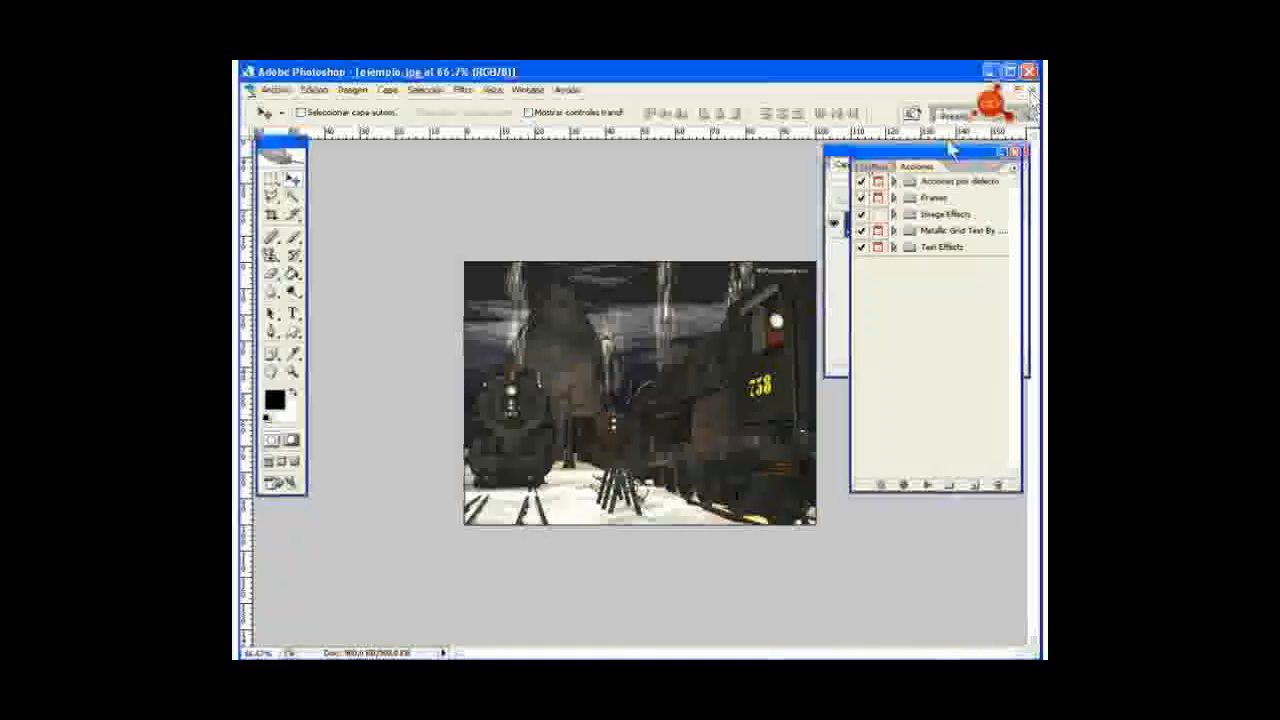
{"action": "left_click_drag", "start_coordinate": [933, 154], "coordinate": [933, 161]}
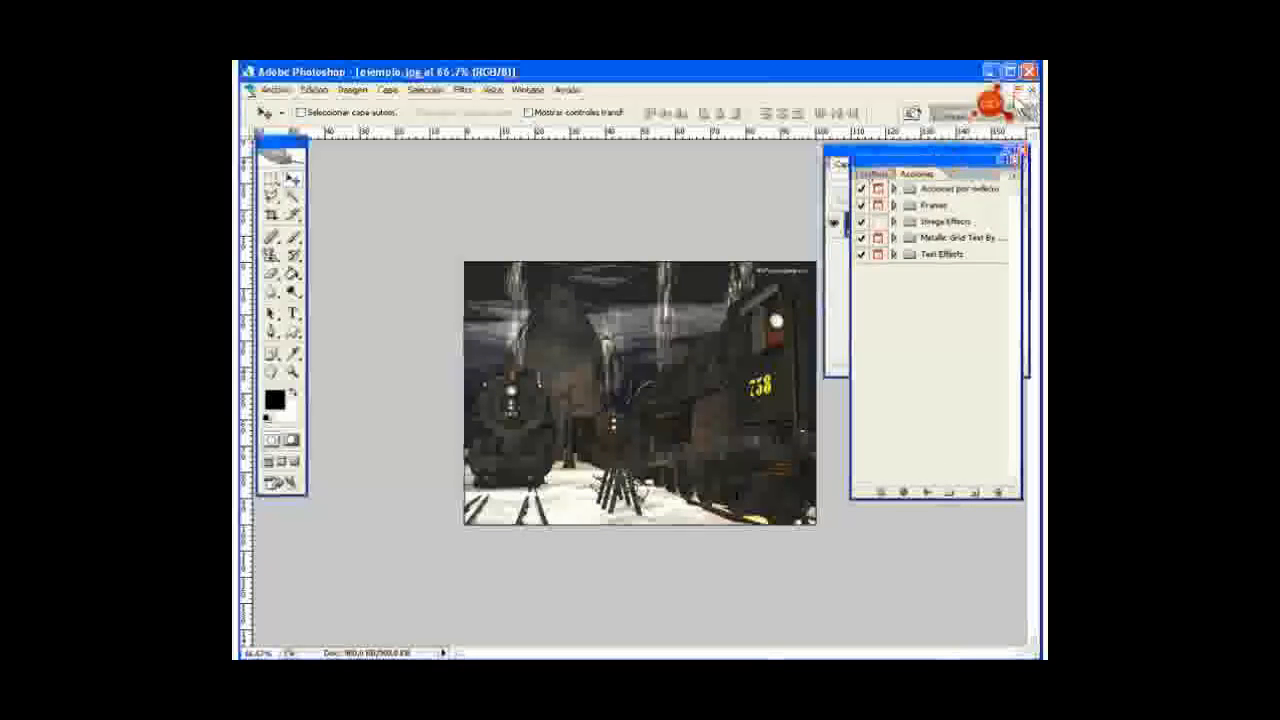
{"action": "left_click", "coordinate": [1029, 90]}
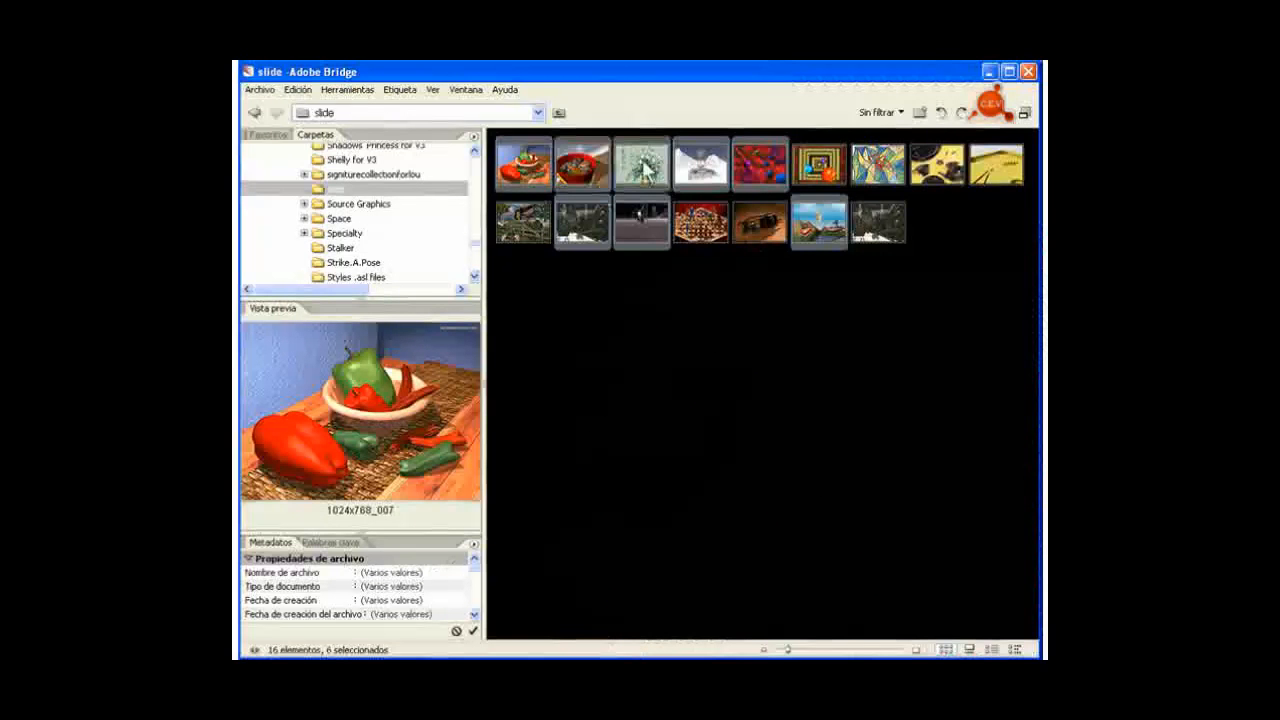
- In Adobe Bridge, extend the selection in the slide folder to the first six images and the second row's second to sixth images
{"action": "left_click", "coordinate": [523, 222], "text": "ctrl"}
{"action": "left_click", "coordinate": [700, 220], "text": "ctrl"}
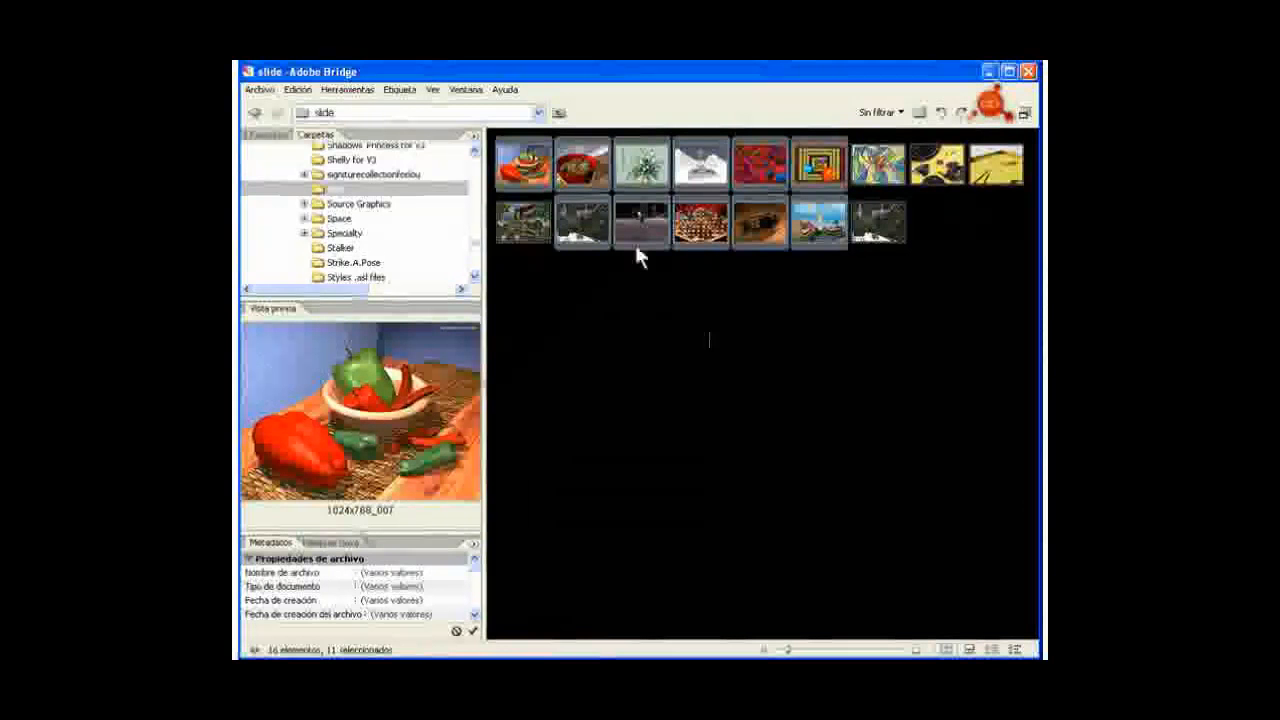
{"action": "left_click", "coordinate": [305, 92]}
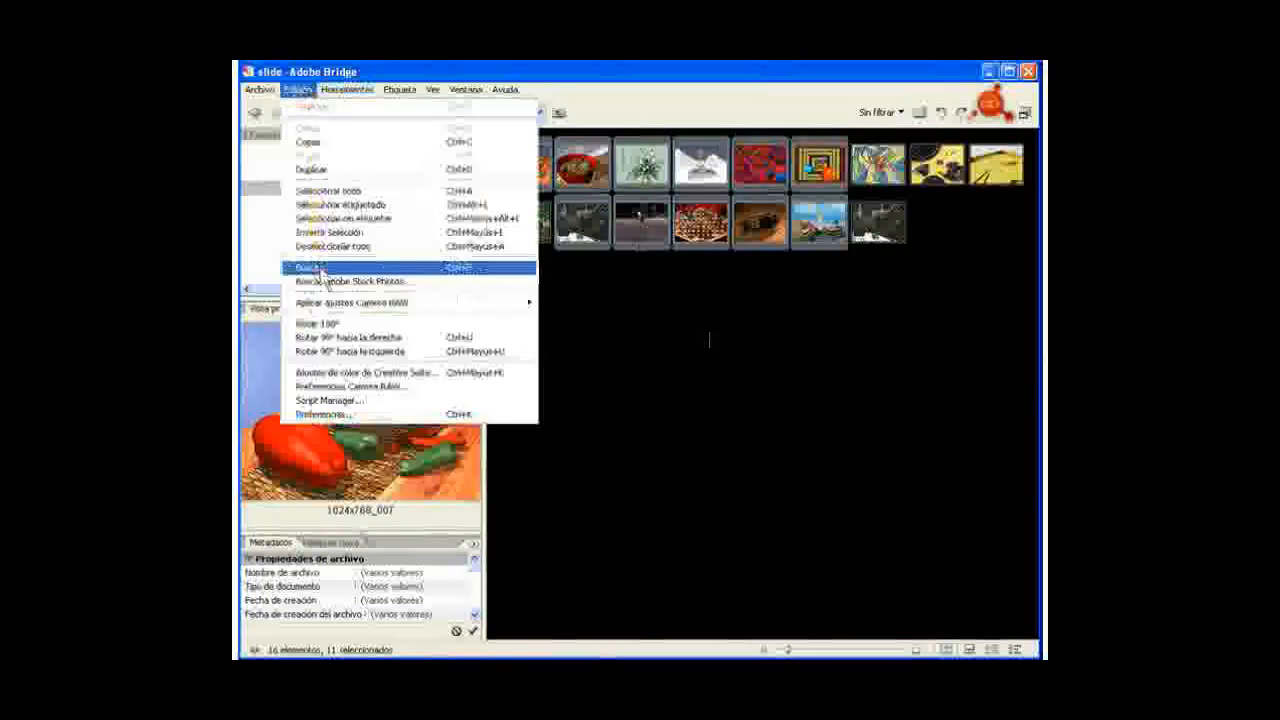
{"action": "left_click", "coordinate": [575, 75]}
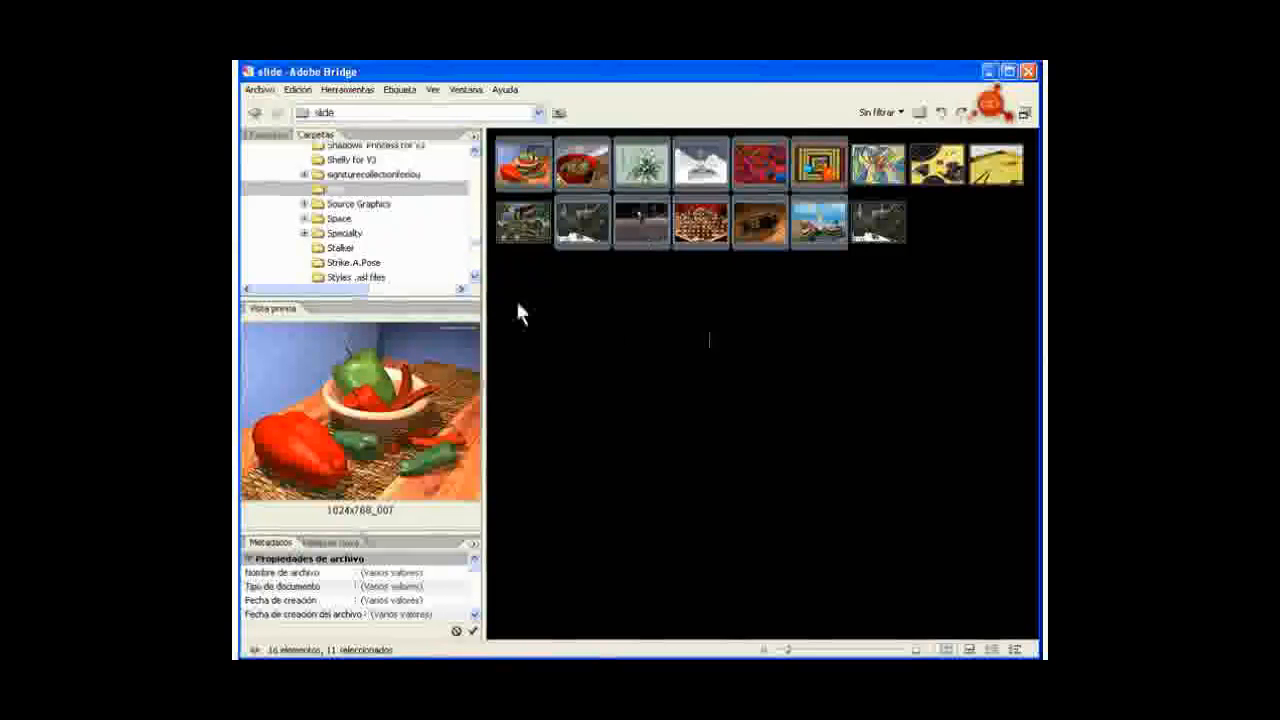
- Start a Photoshop Batch run on the images selected in Bridge, using the "marca y dimensión" action from the Acciones por defecto set
{"action": "left_click", "coordinate": [345, 92]}
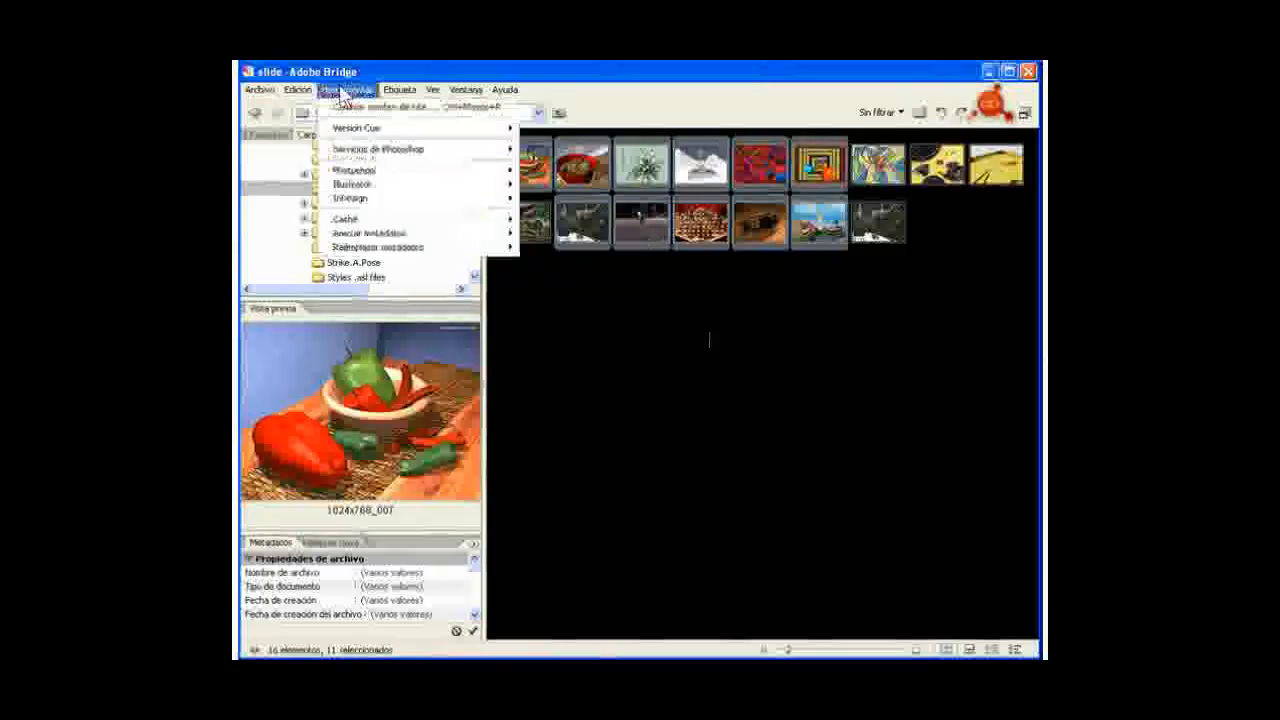
{"action": "mouse_move", "coordinate": [357, 172]}
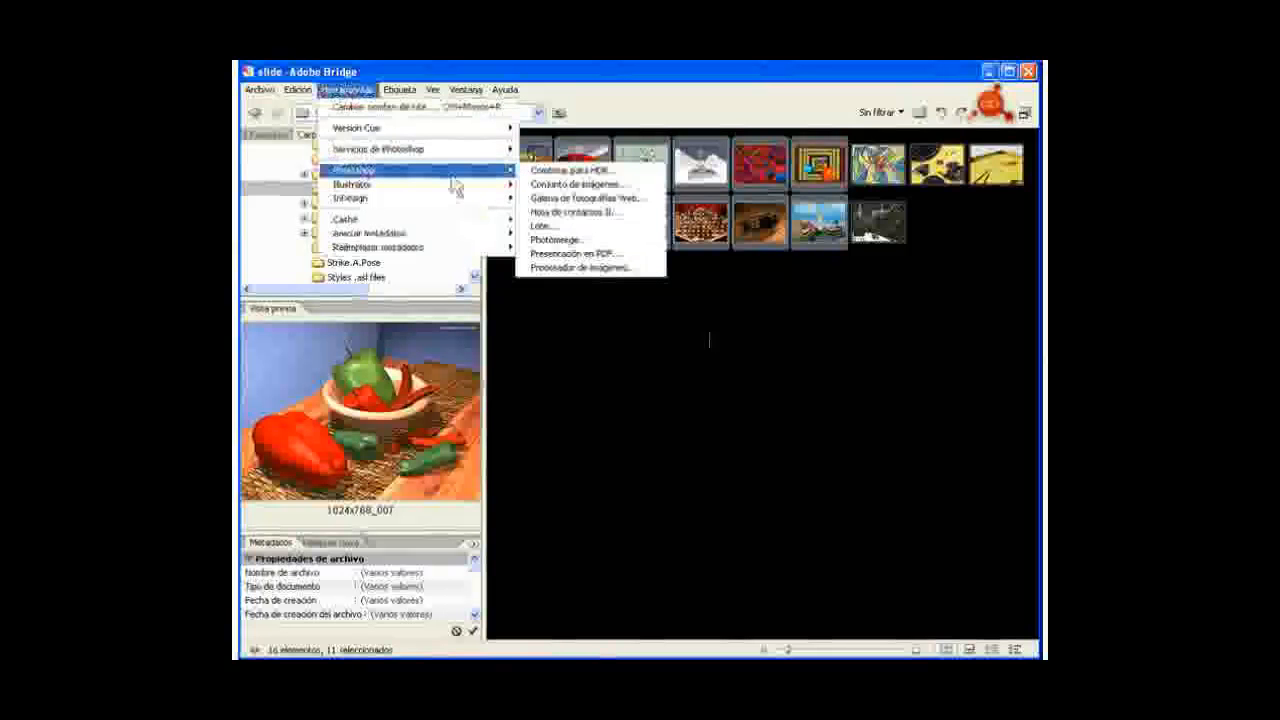
{"action": "left_click", "coordinate": [553, 228]}
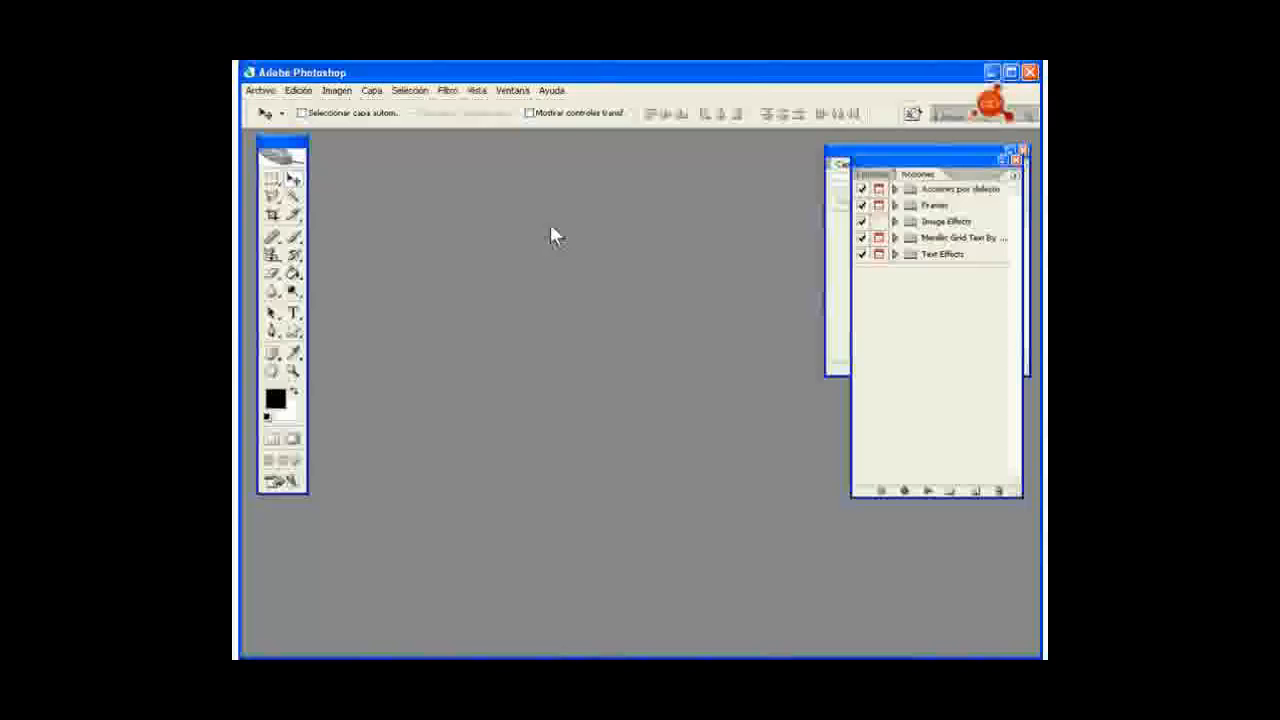
{"action": "left_click_drag", "start_coordinate": [571, 119], "coordinate": [571, 152]}
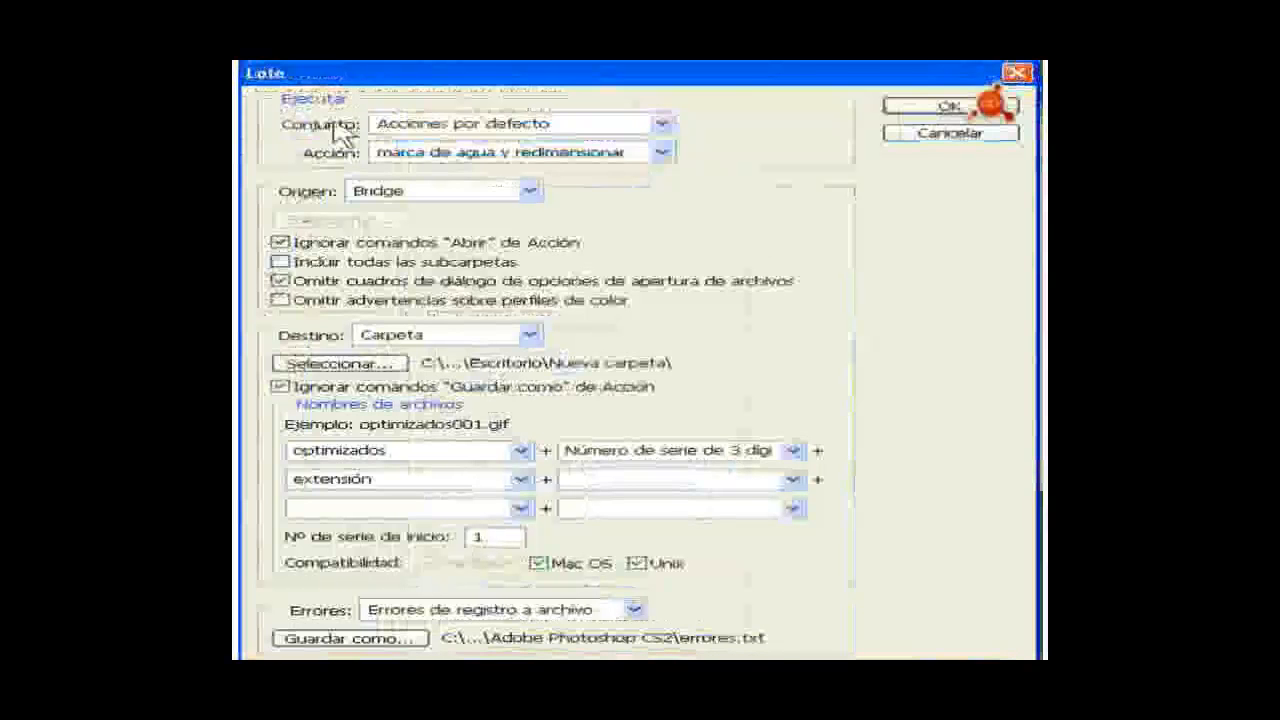
{"action": "left_click", "coordinate": [662, 152]}
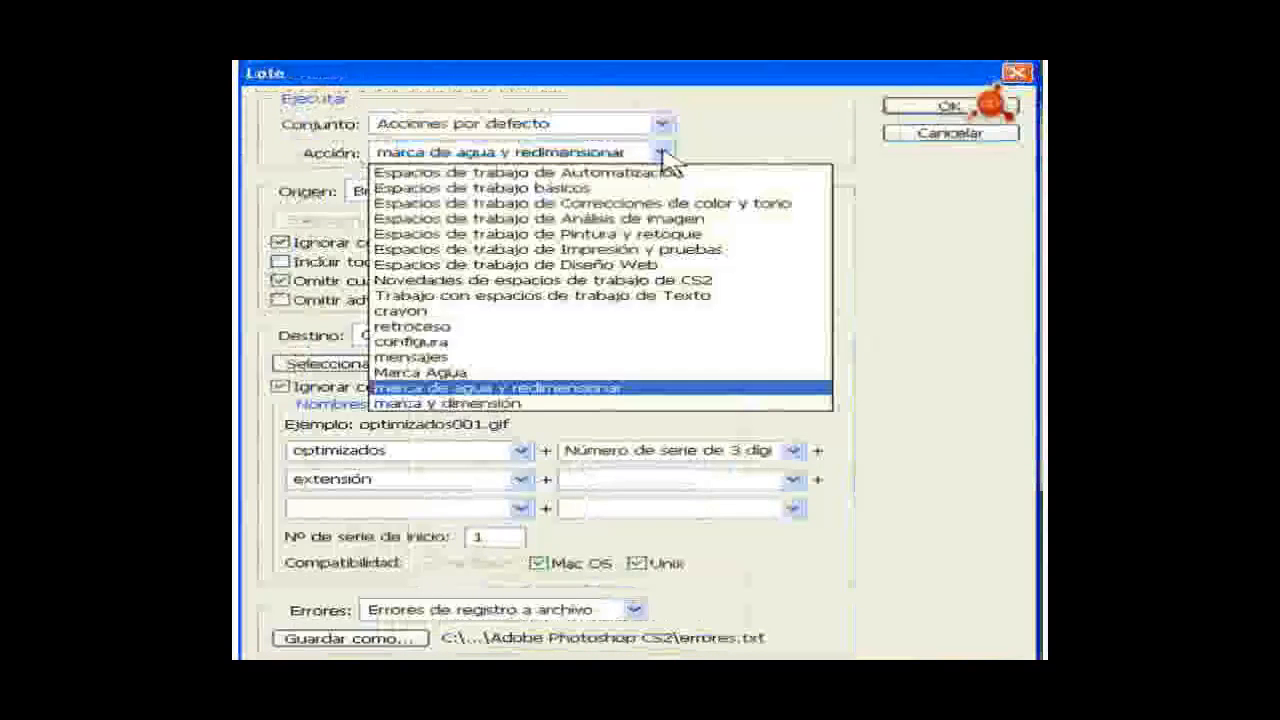
{"action": "left_click", "coordinate": [455, 403]}
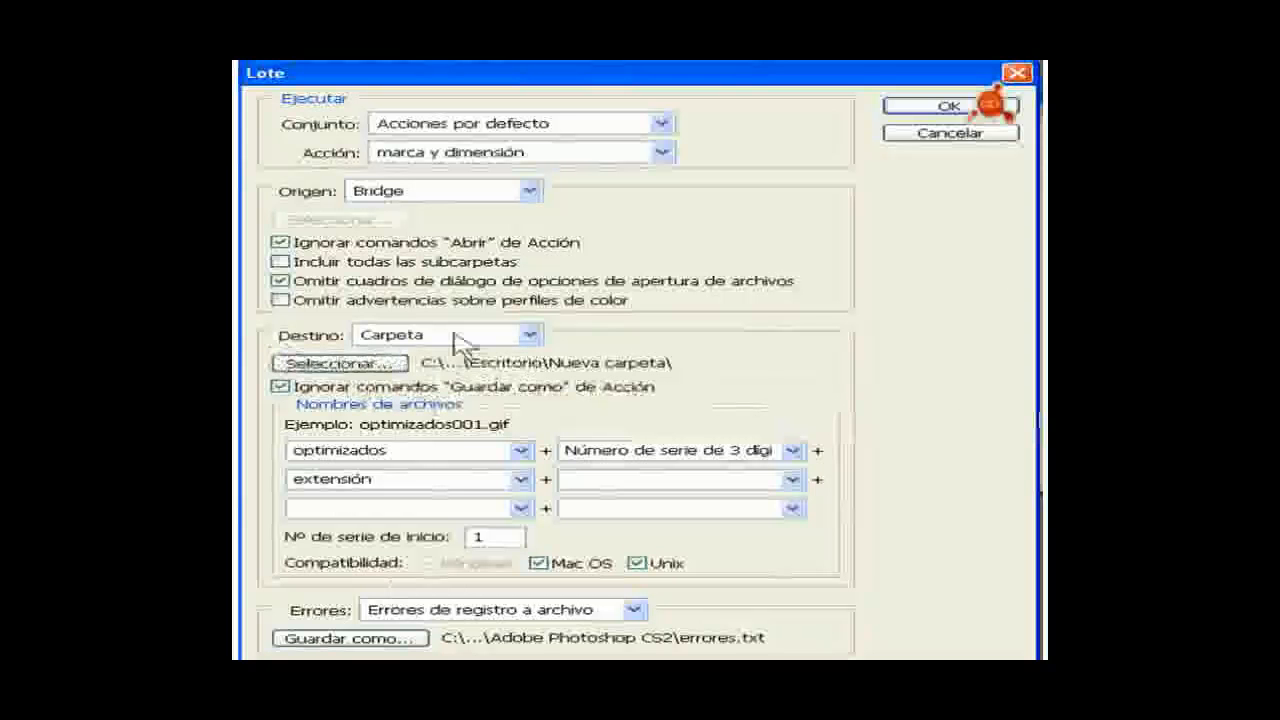
- Create a new folder named "ejemplo" on the desktop (Escritorio) and choose it as the batch destination
{"action": "left_click", "coordinate": [340, 363]}
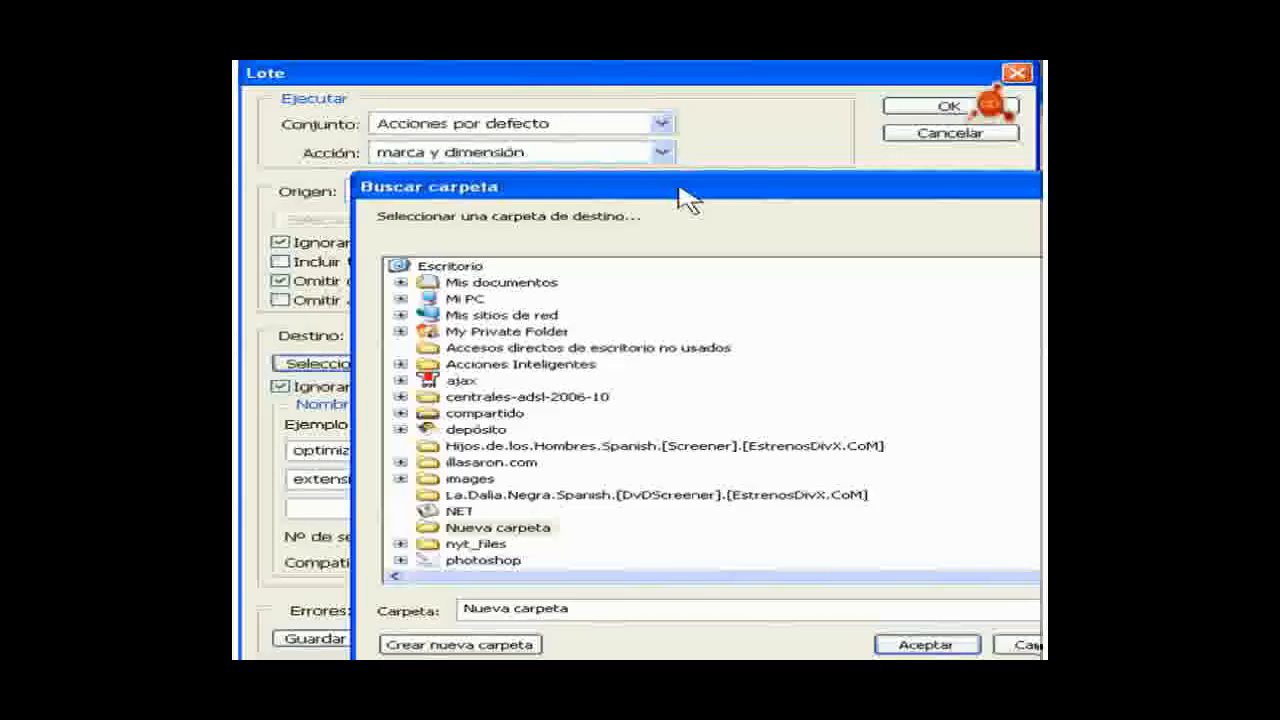
{"action": "left_click_drag", "start_coordinate": [679, 187], "coordinate": [612, 161]}
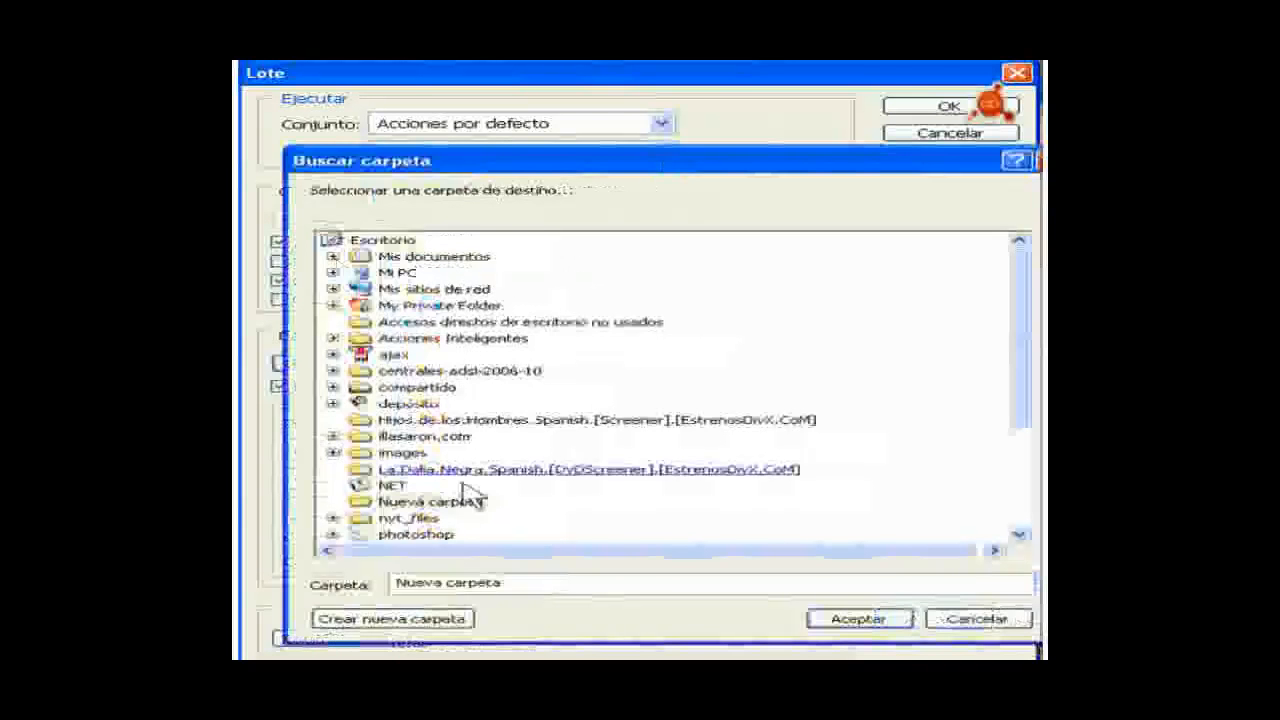
{"action": "left_click", "coordinate": [383, 240]}
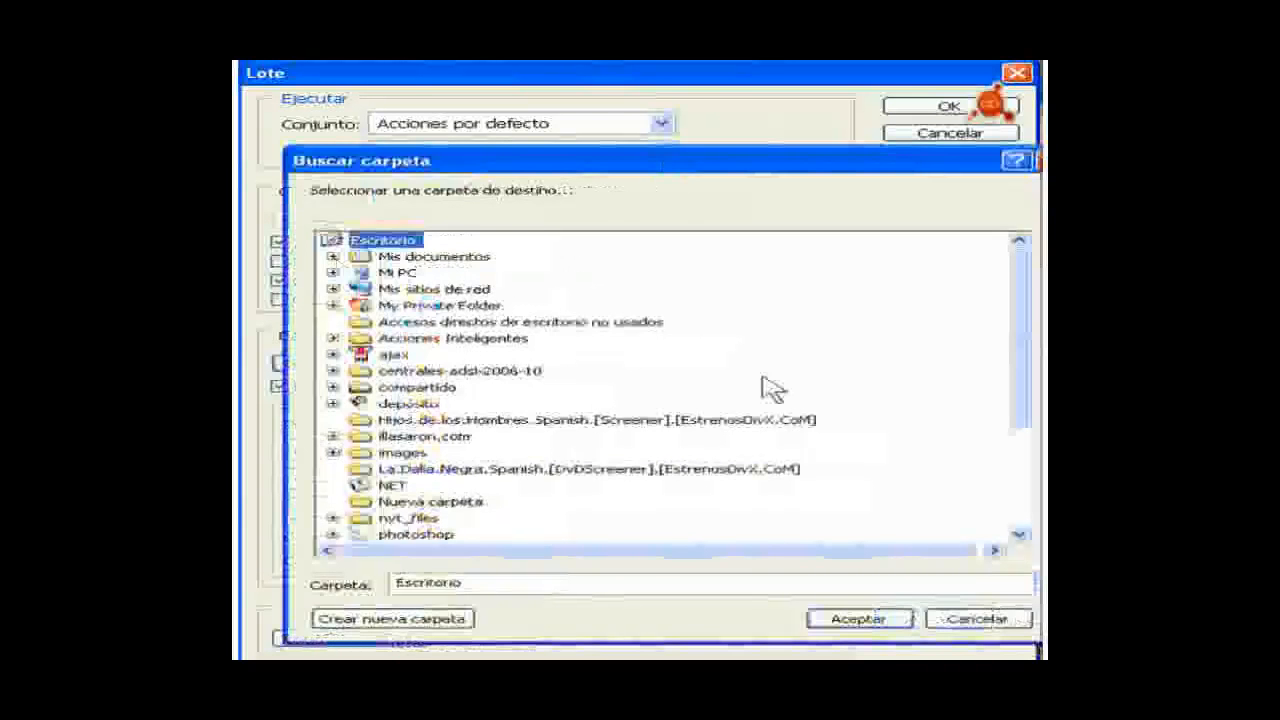
{"action": "left_click", "coordinate": [396, 619]}
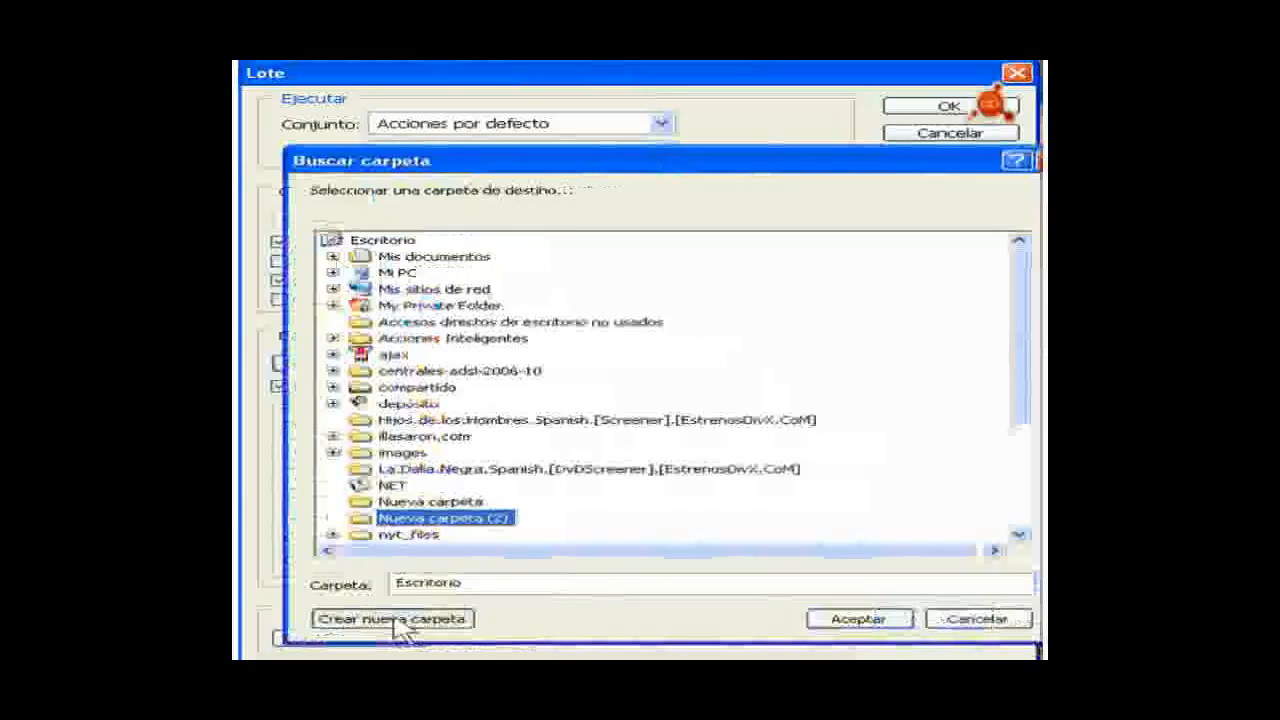
{"action": "type", "text": "e"}
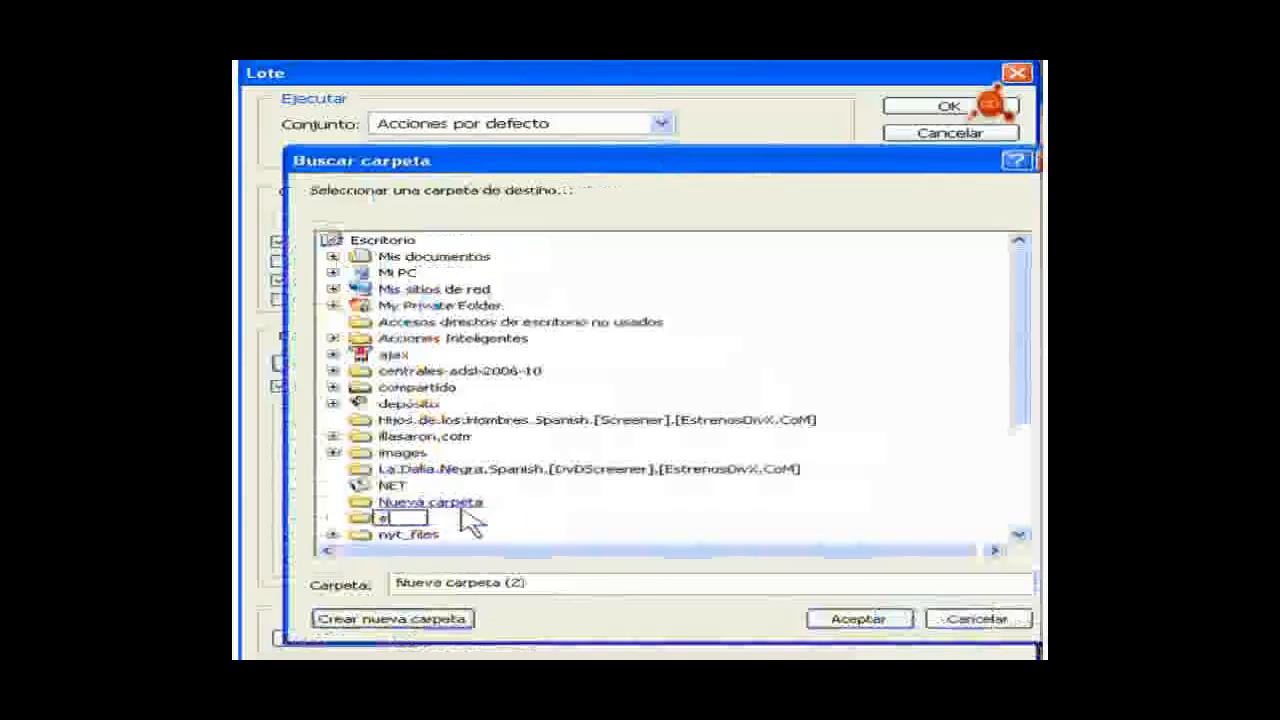
{"action": "type", "text": "jemplo"}
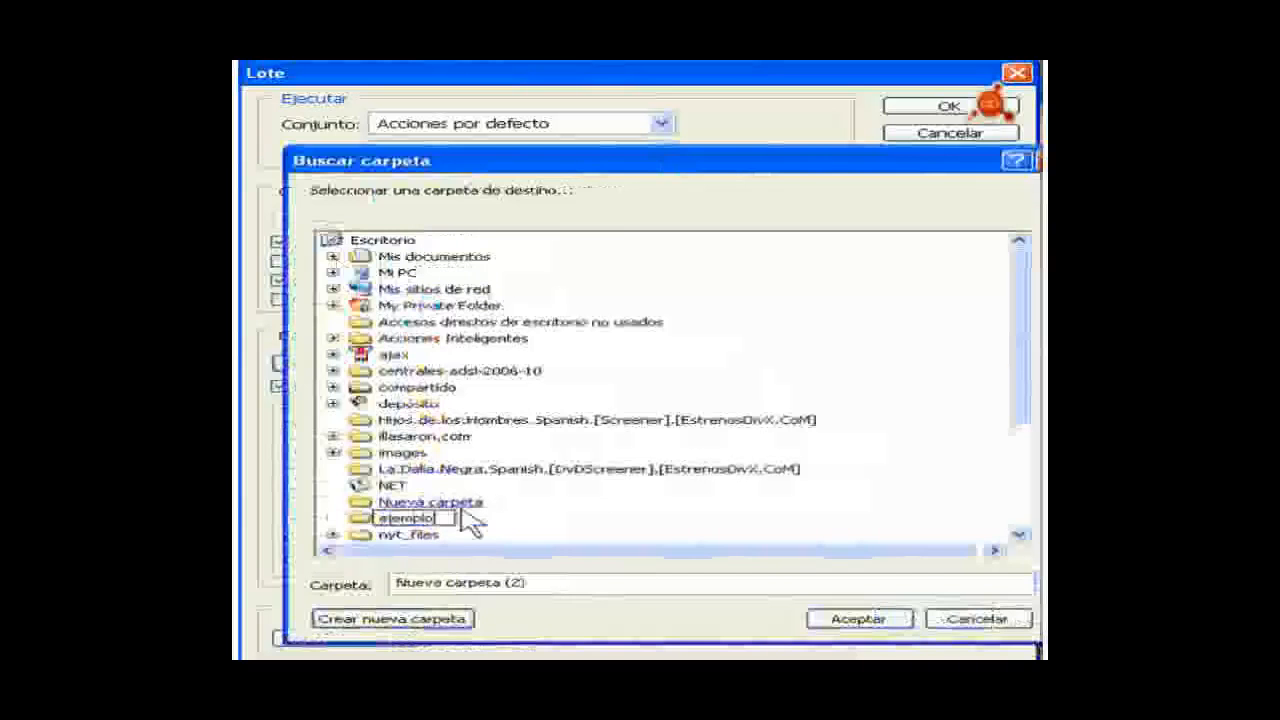
{"action": "key", "text": "Return"}
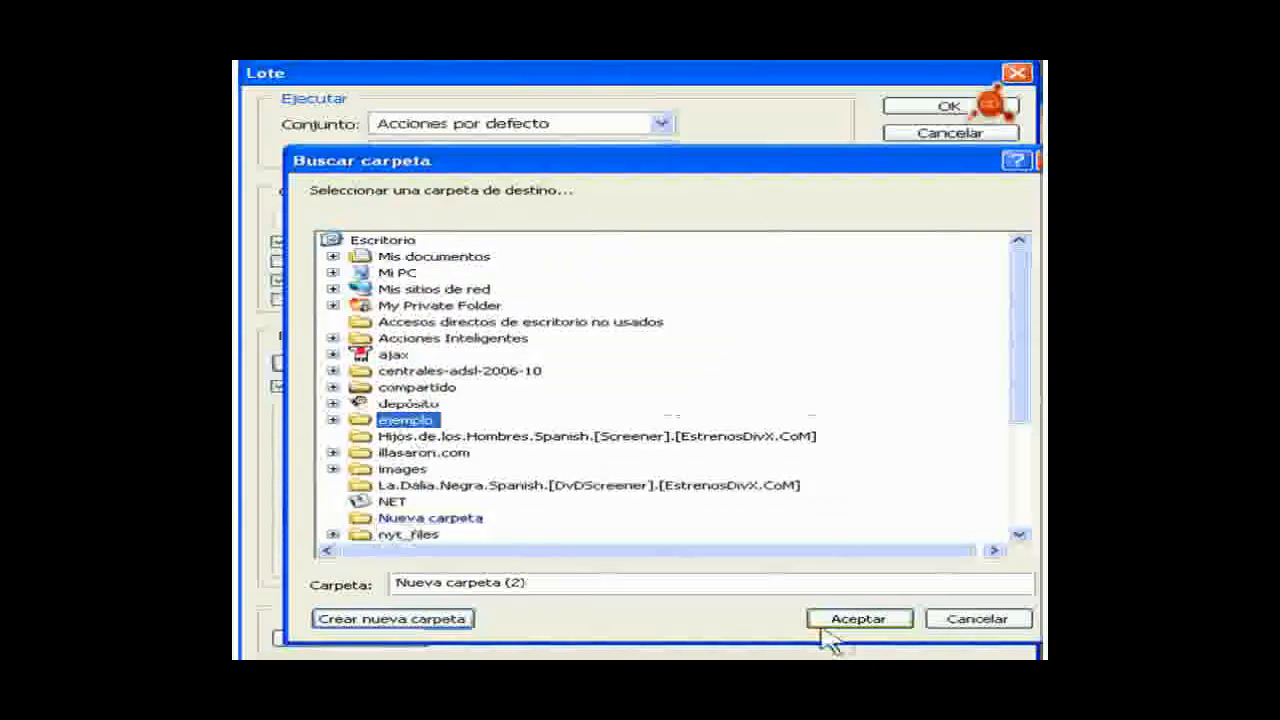
{"action": "left_click", "coordinate": [858, 619]}
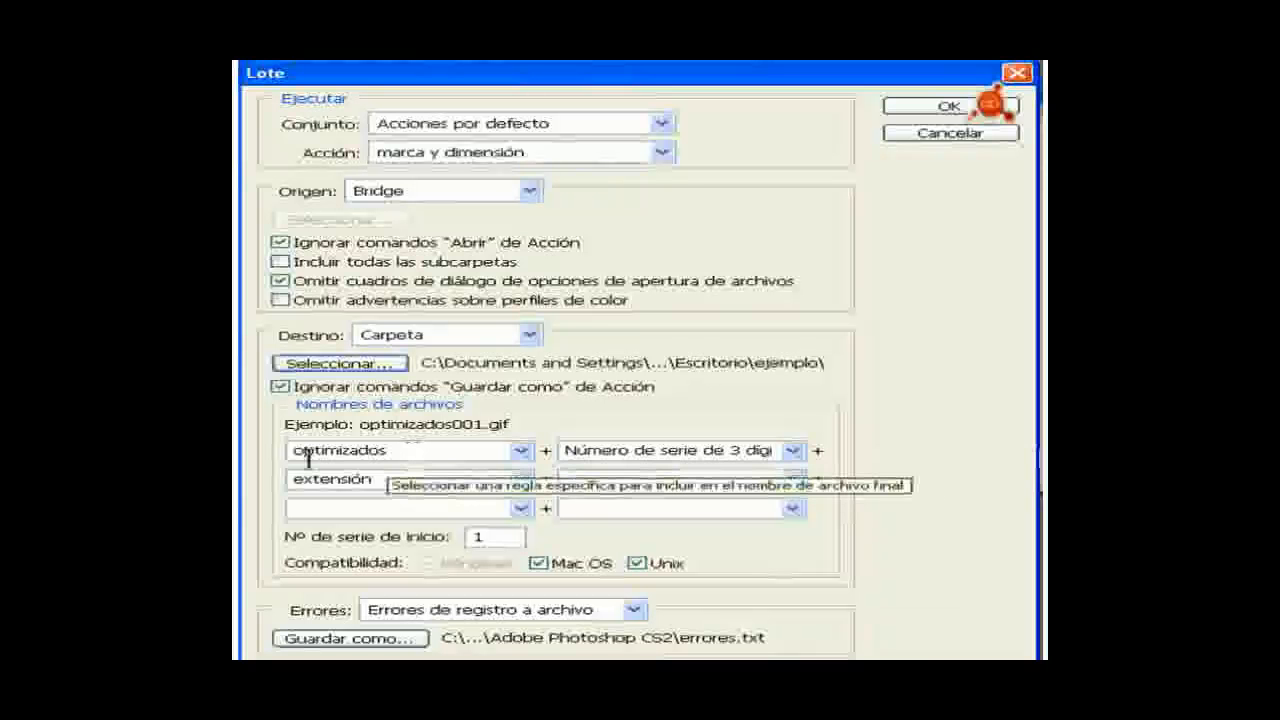
- Set the first part of the batch output file names to "tutorial", before the three-digit serial number
{"action": "left_click", "coordinate": [521, 451]}
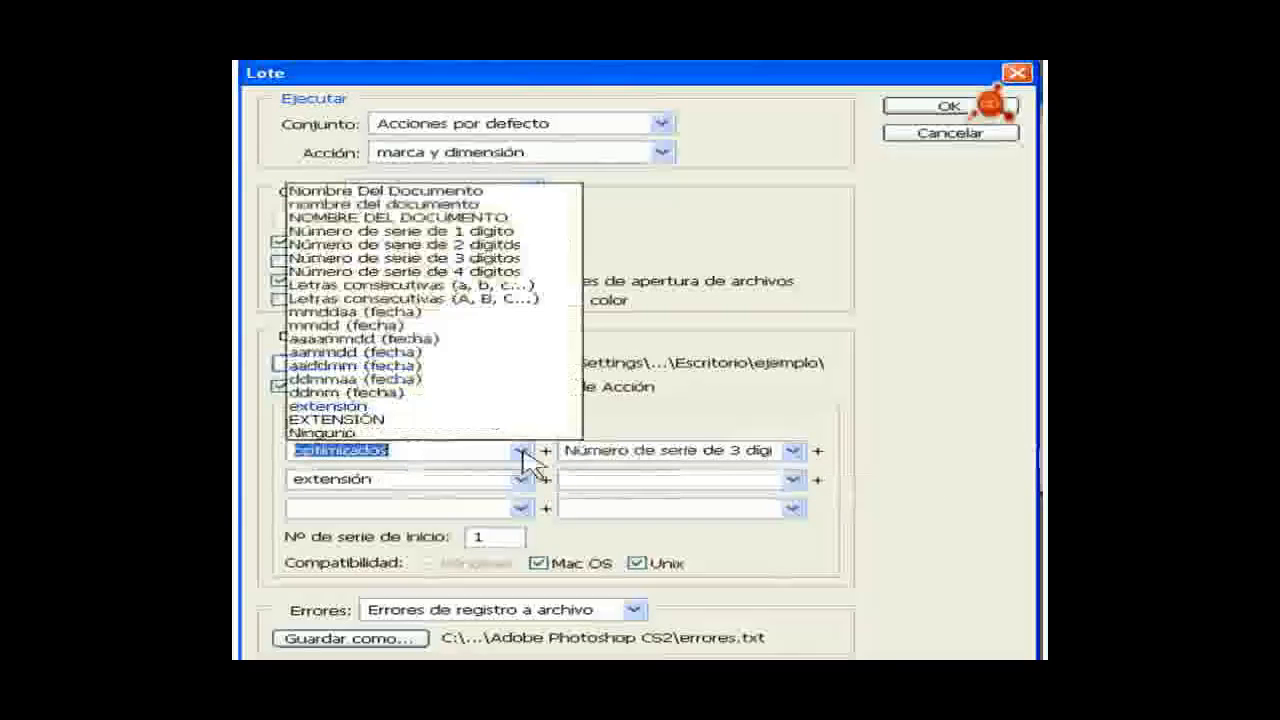
{"action": "left_click", "coordinate": [522, 452]}
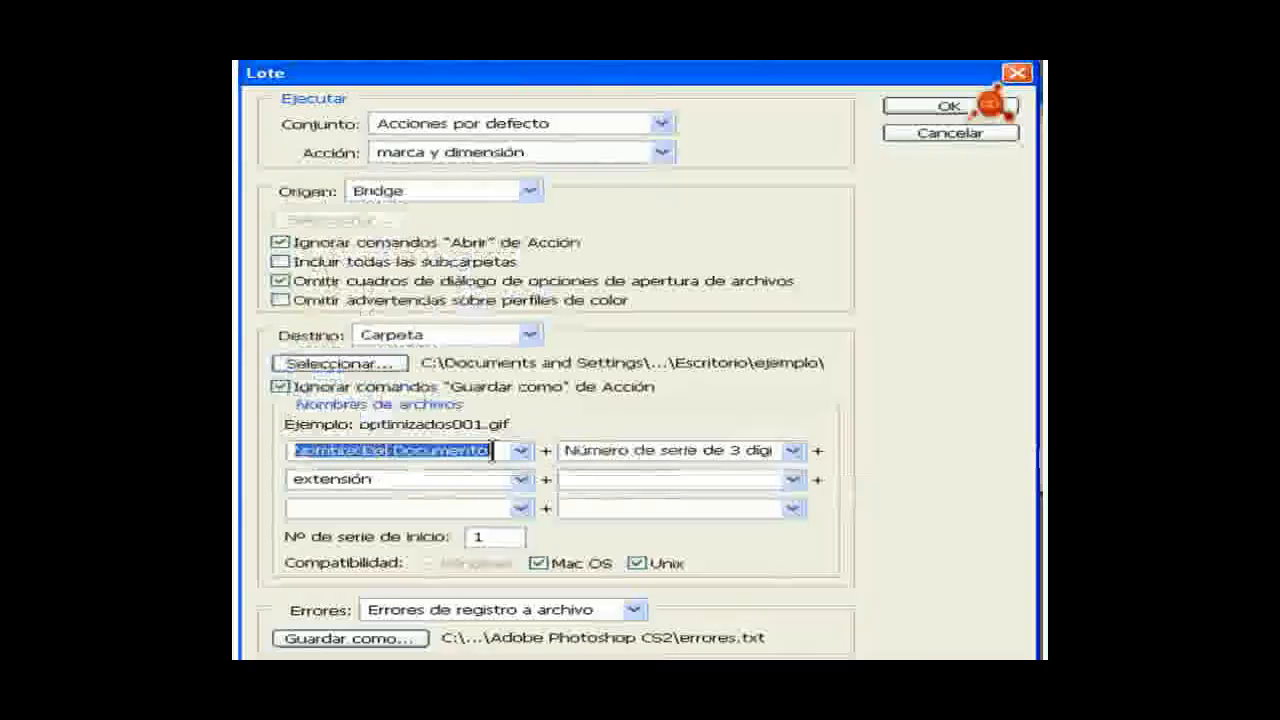
{"action": "type", "text": "tutori"}
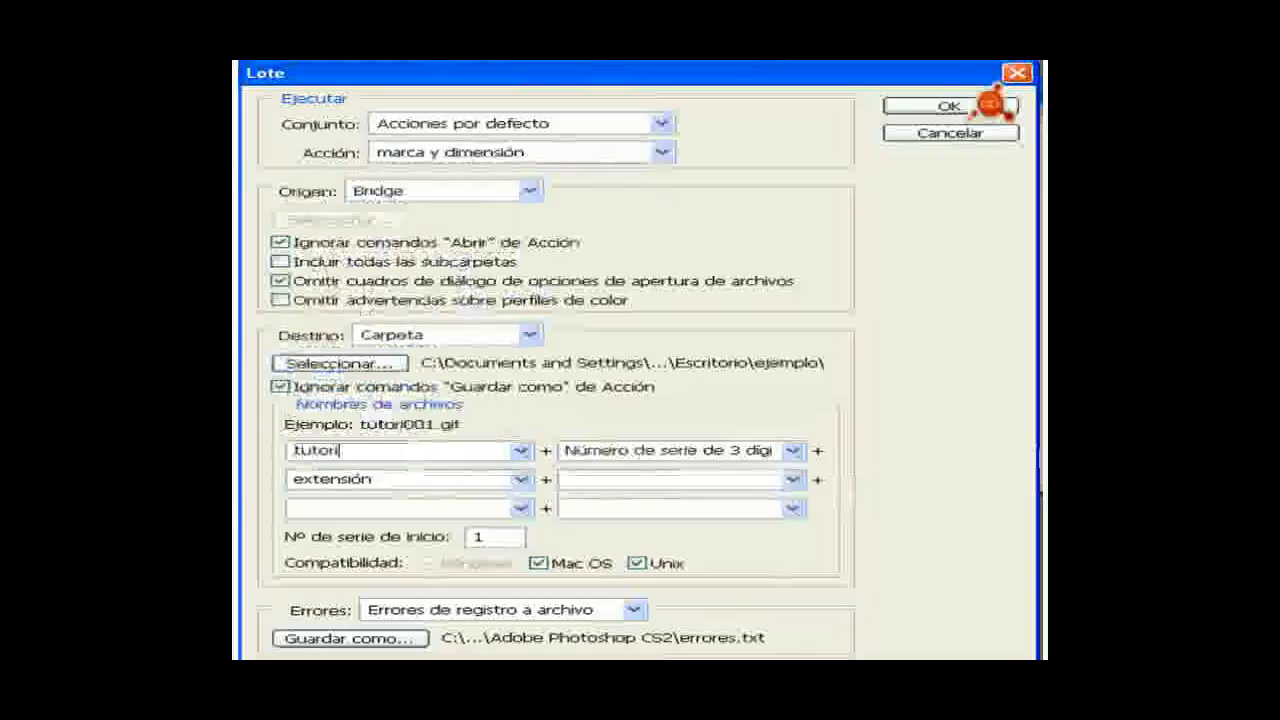
{"action": "type", "text": "al"}
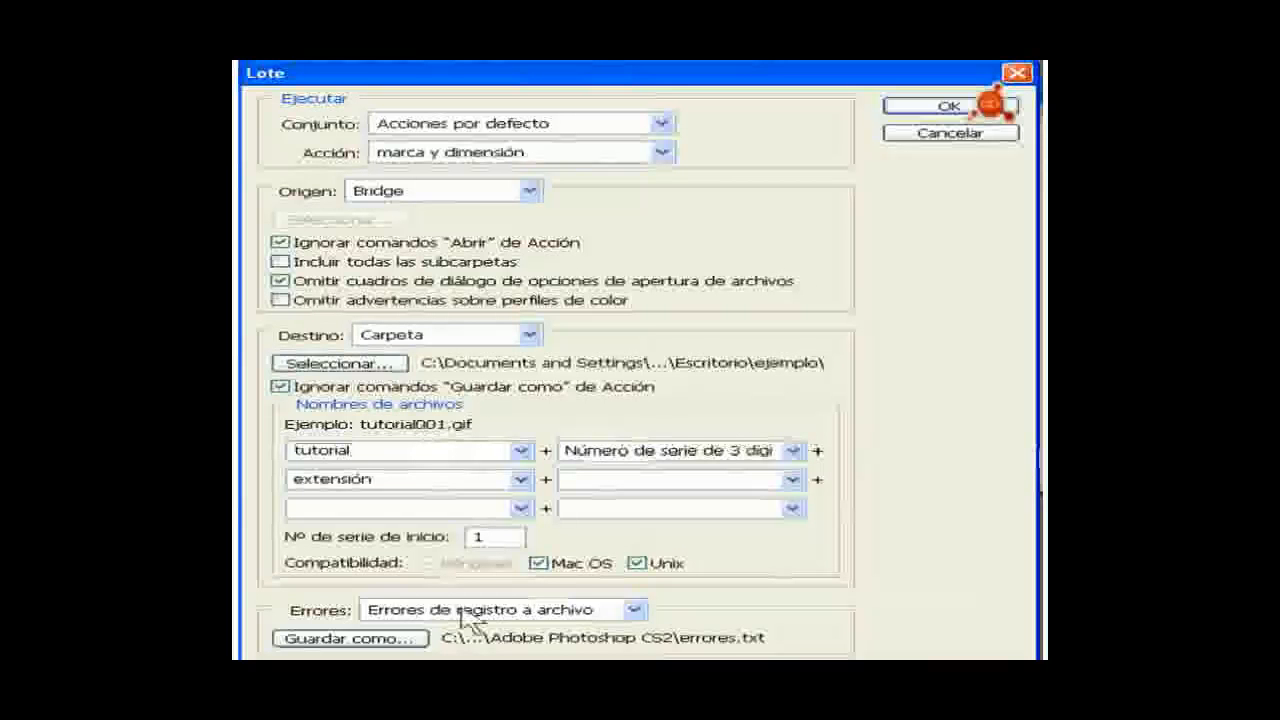
- Save the batch error log as "miserrores" in the Adobe Photoshop CS2 folder and run the batch
{"action": "left_click", "coordinate": [333, 637]}
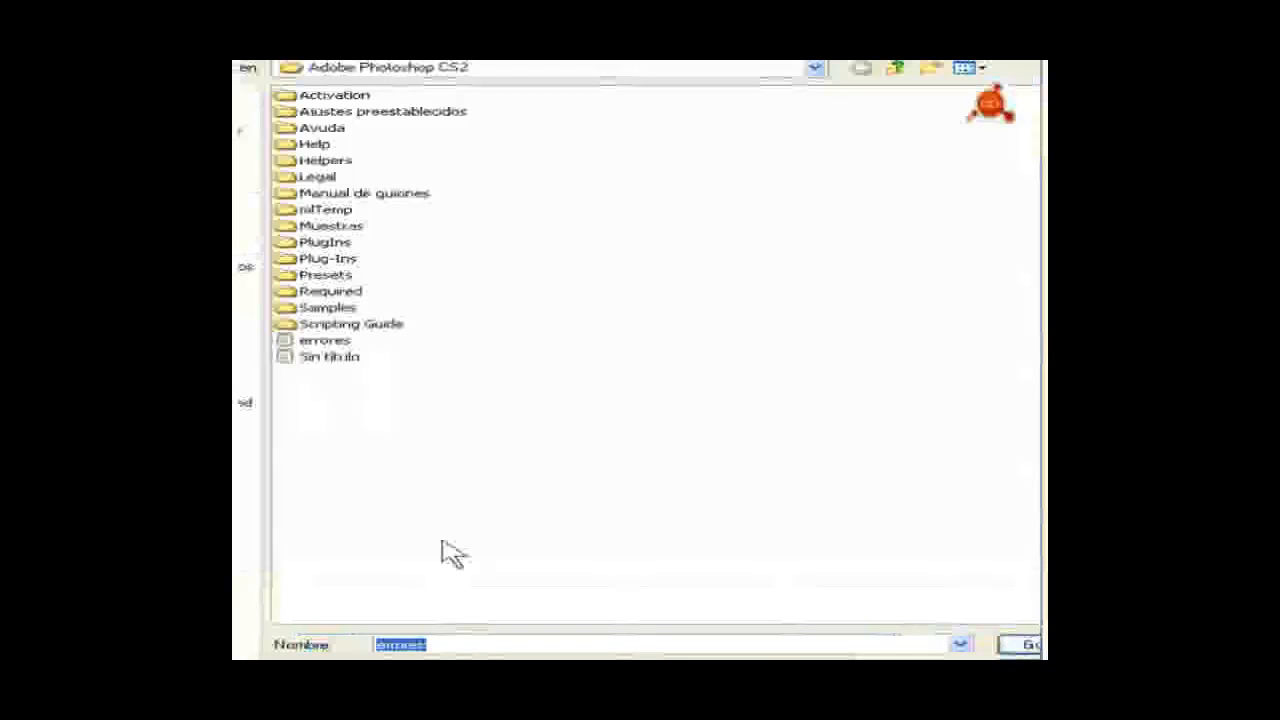
{"action": "left_click", "coordinate": [441, 644]}
{"action": "key", "text": "BackSpace"}
{"action": "key", "text": "BackSpace"}
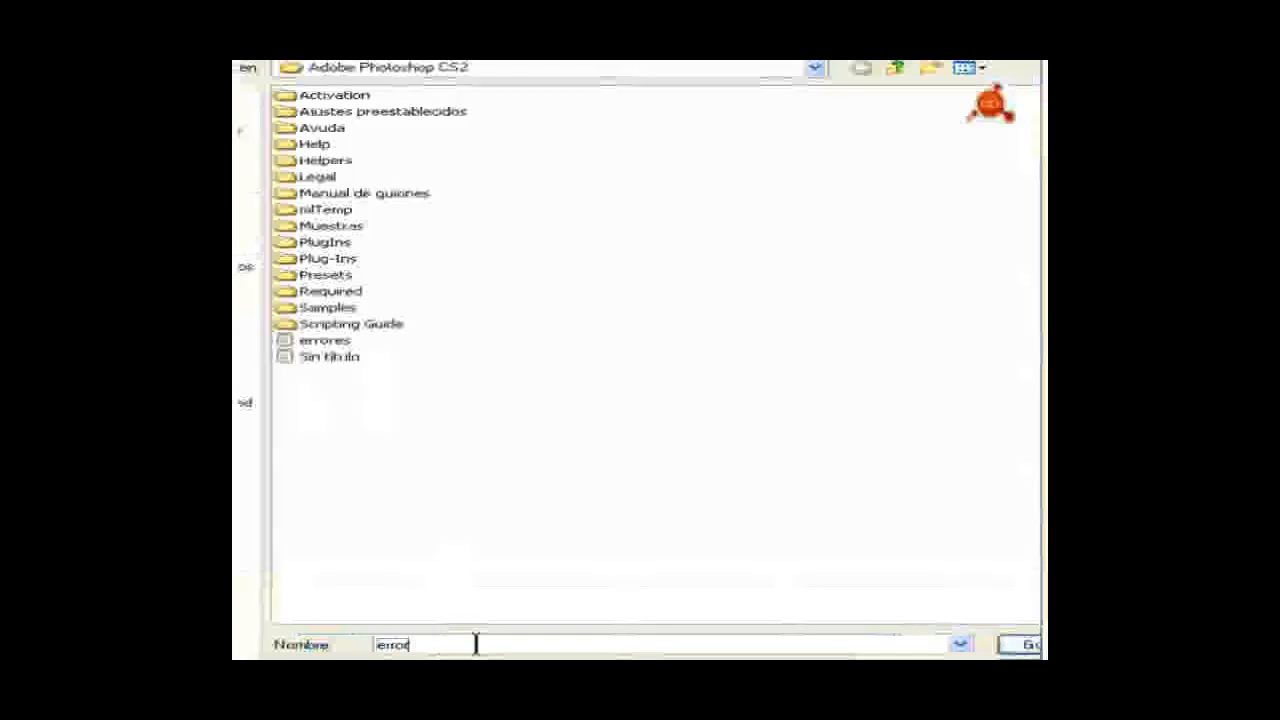
{"action": "key", "text": "BackSpace"}
{"action": "key", "text": "BackSpace"}
{"action": "key", "text": "BackSpace"}
{"action": "key", "text": "BackSpace"}
{"action": "key", "text": "BackSpace"}
{"action": "type", "text": "m"}
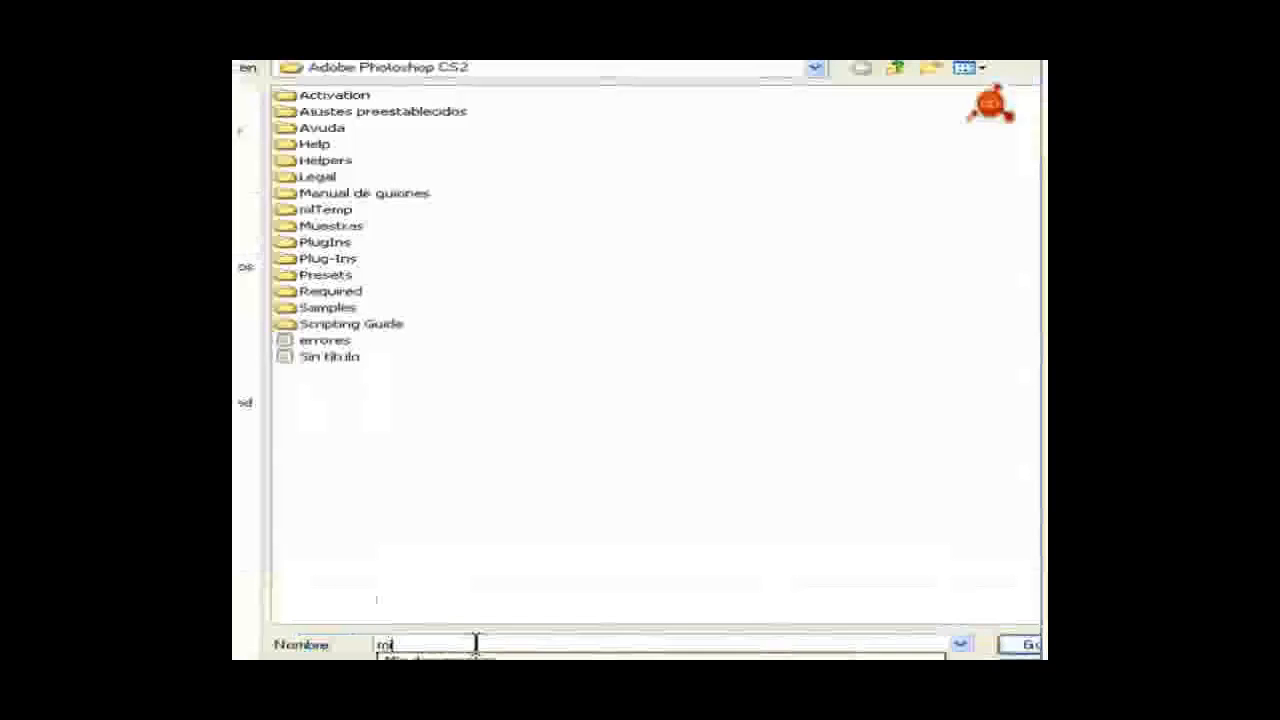
{"action": "type", "text": "iseerrore"}
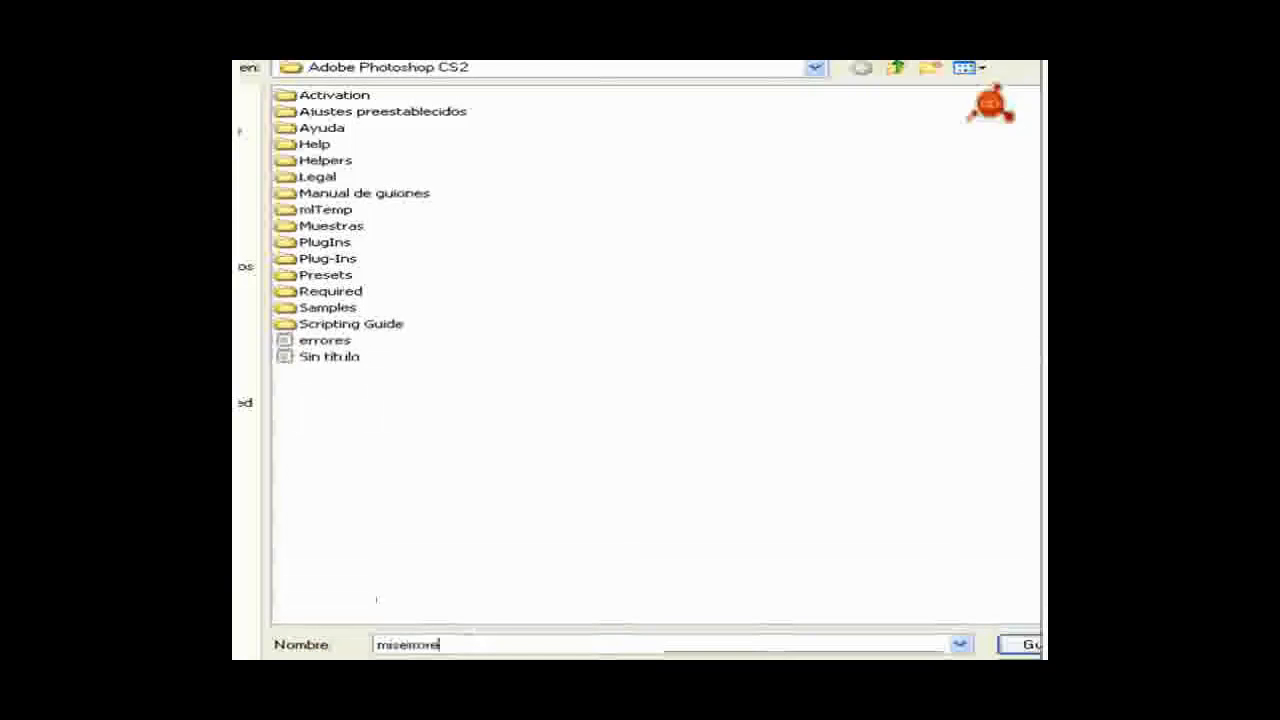
{"action": "type", "text": "s"}
{"action": "key", "text": "Return"}
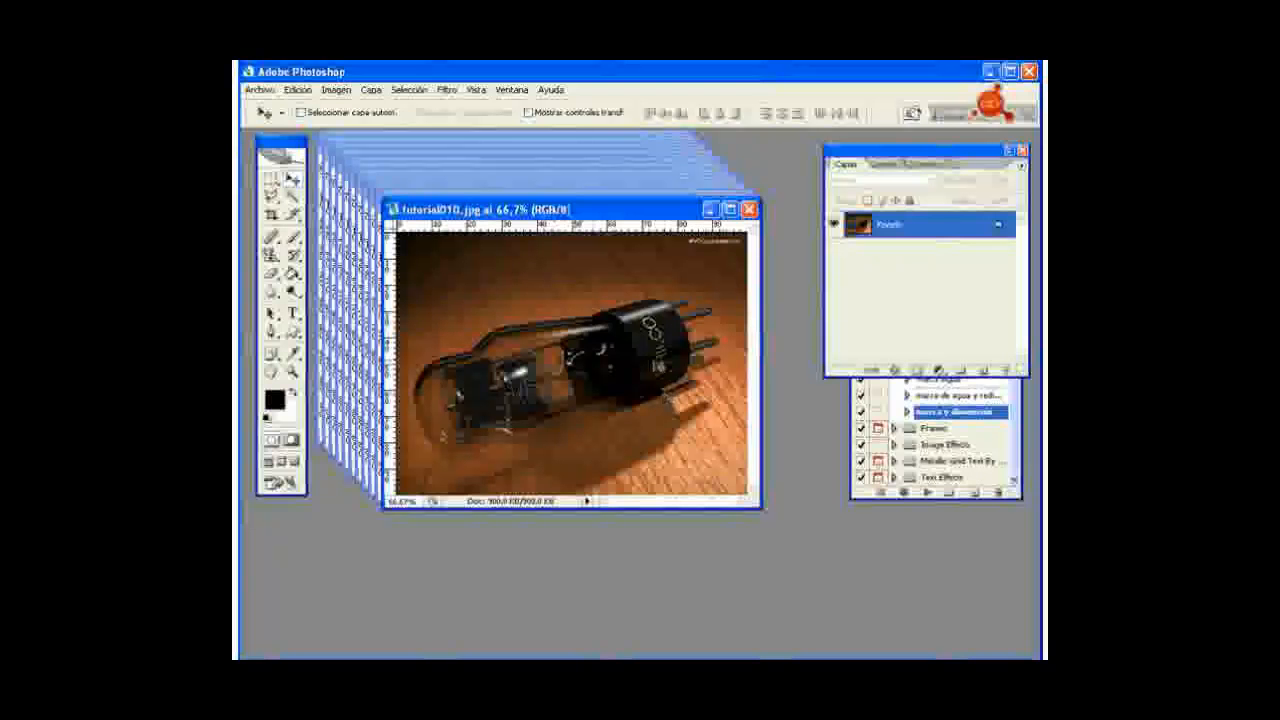
- Examine the batch-processed images by moving the stacked windows aside one by one, from tutorial010.jpg down to tutorial005.jpg
{"action": "left_click_drag", "start_coordinate": [585, 210], "coordinate": [882, 206]}
{"action": "left_click", "coordinate": [716, 208]}
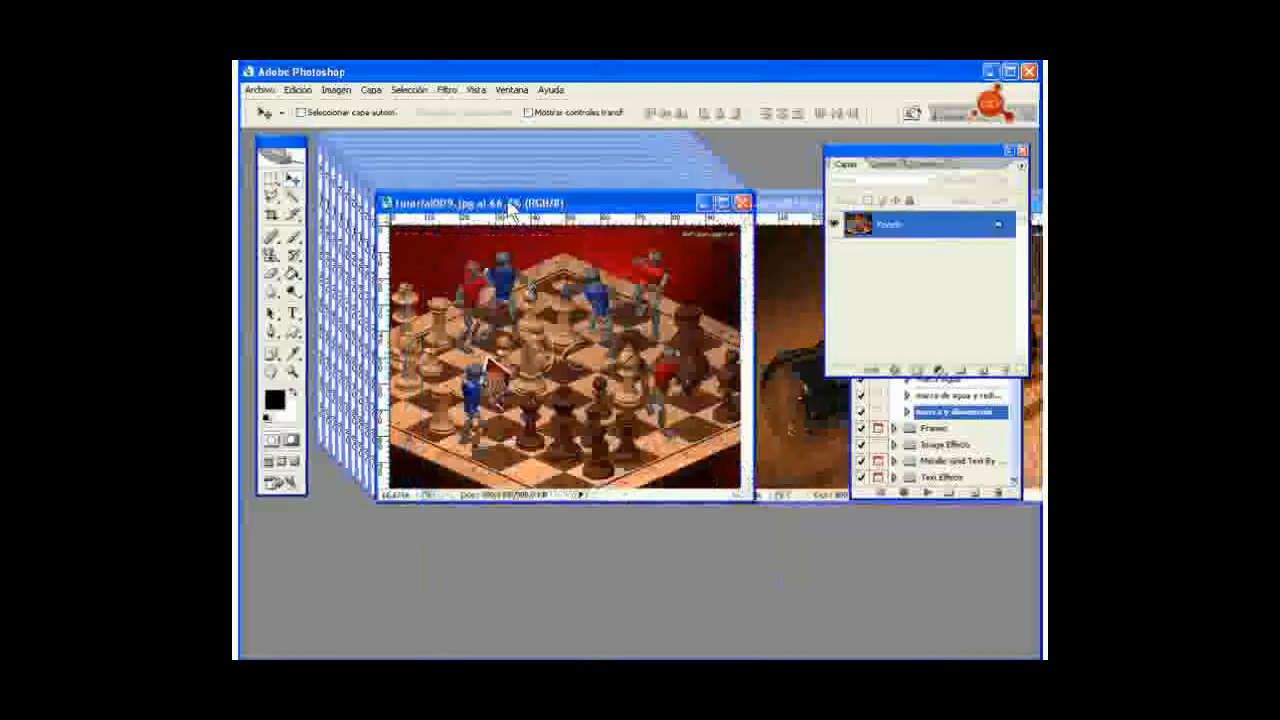
{"action": "left_click_drag", "start_coordinate": [512, 205], "coordinate": [903, 210]}
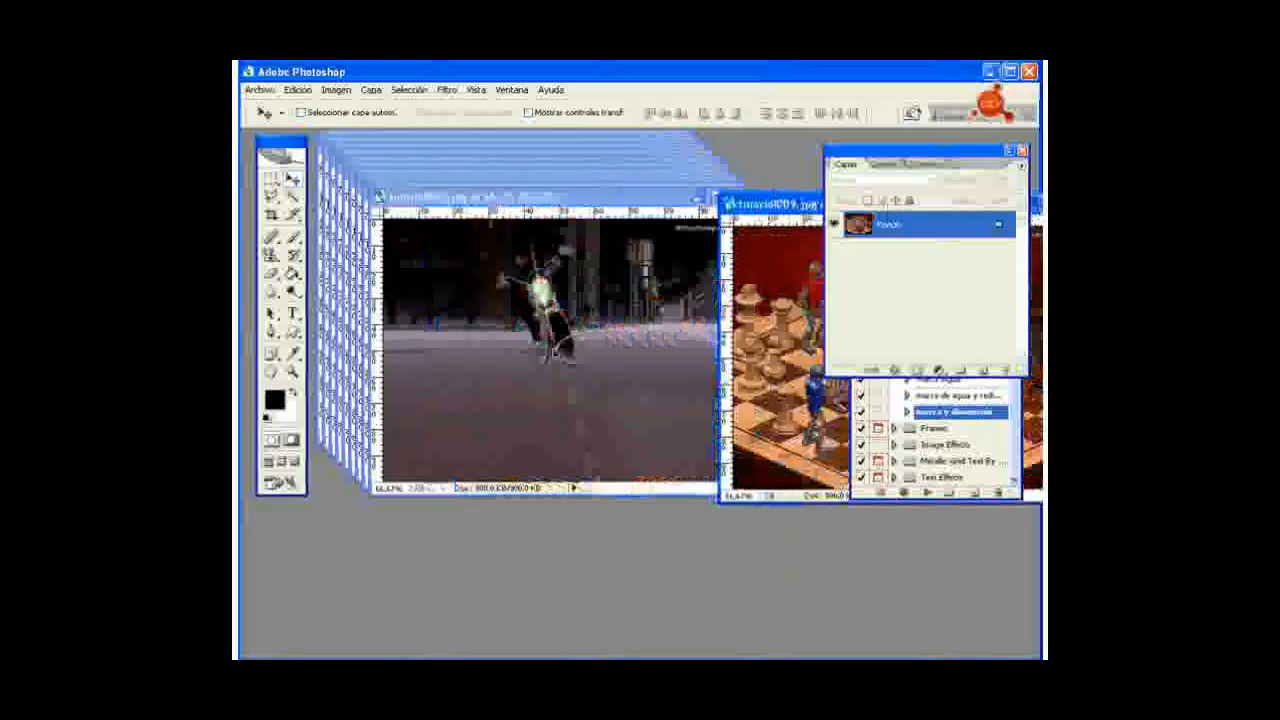
{"action": "left_click", "coordinate": [545, 287]}
{"action": "left_click_drag", "start_coordinate": [531, 197], "coordinate": [856, 202]}
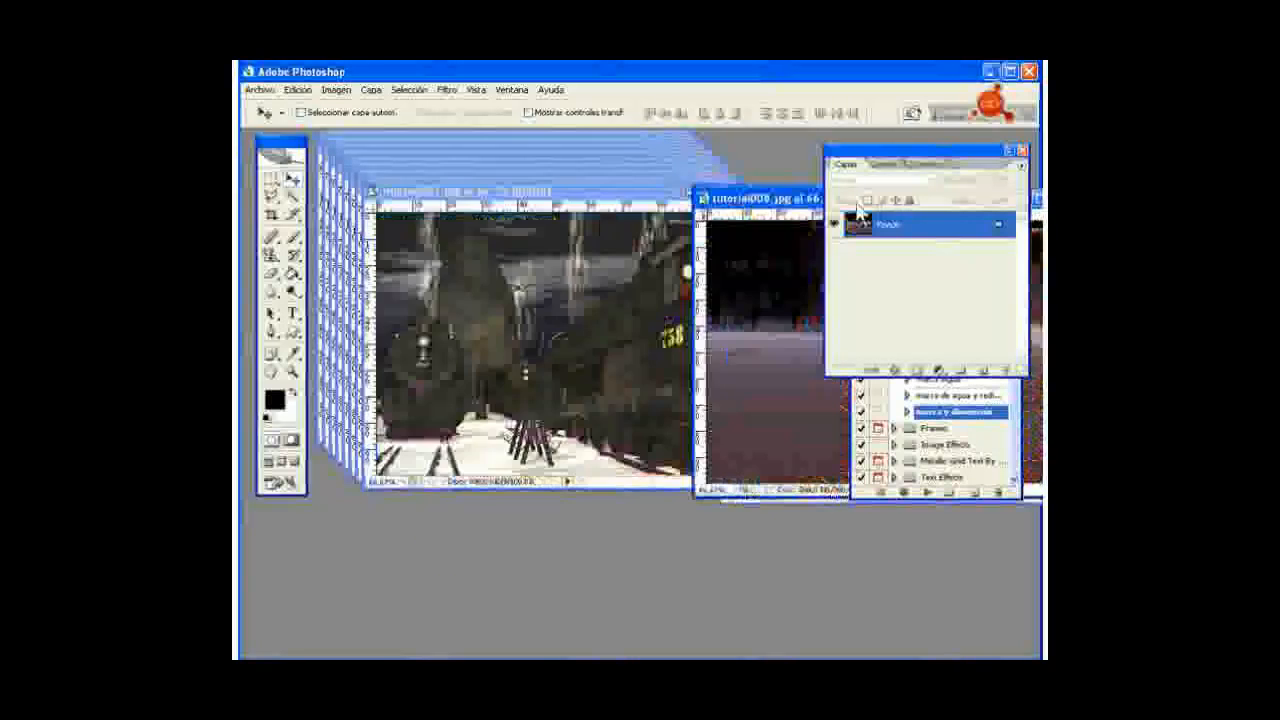
{"action": "left_click", "coordinate": [571, 347]}
{"action": "left_click_drag", "start_coordinate": [578, 190], "coordinate": [860, 191]}
{"action": "left_click", "coordinate": [548, 212]}
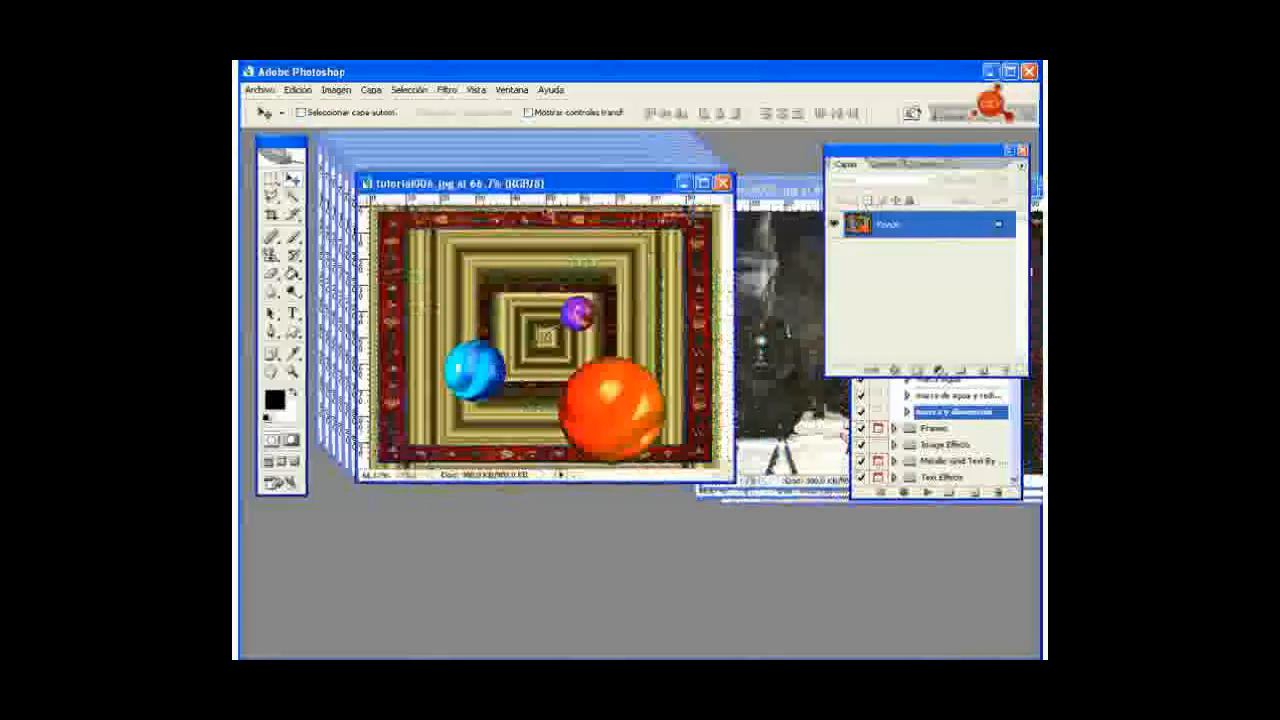
{"action": "left_click_drag", "start_coordinate": [550, 186], "coordinate": [880, 190]}
{"action": "left_click", "coordinate": [545, 360]}
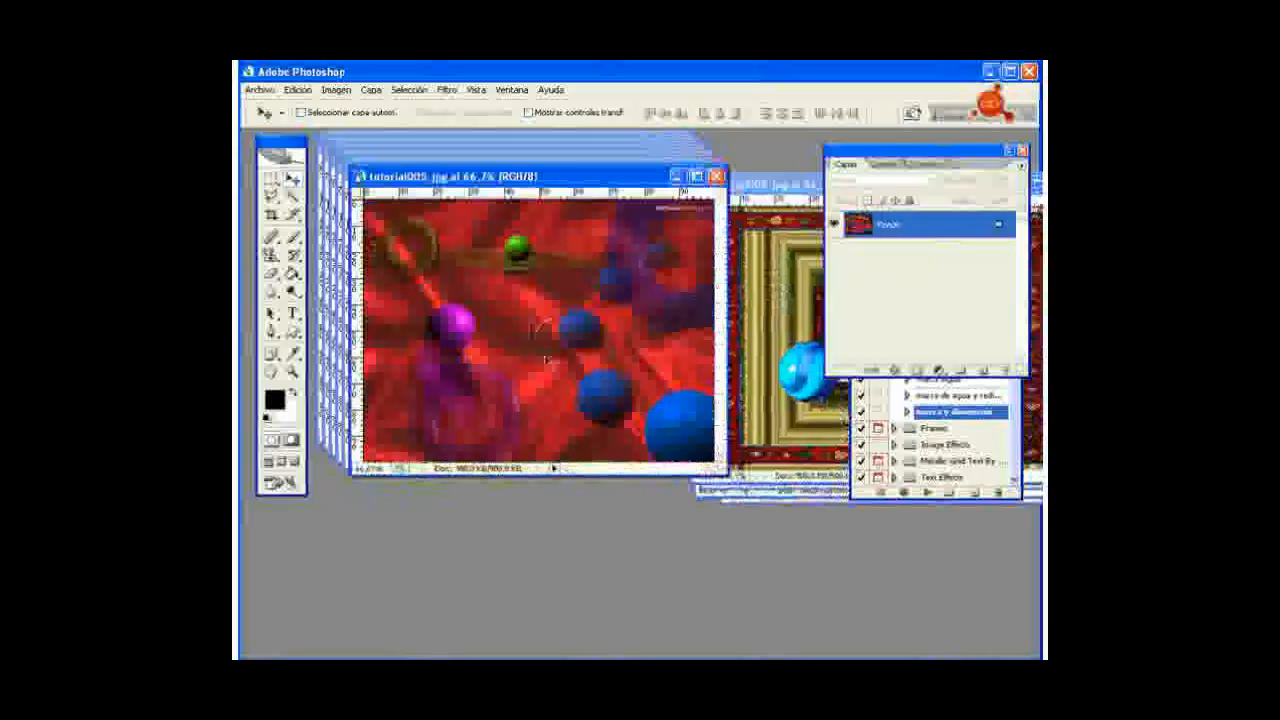
{"action": "left_click_drag", "start_coordinate": [548, 177], "coordinate": [904, 179]}
{"action": "left_click", "coordinate": [540, 320]}
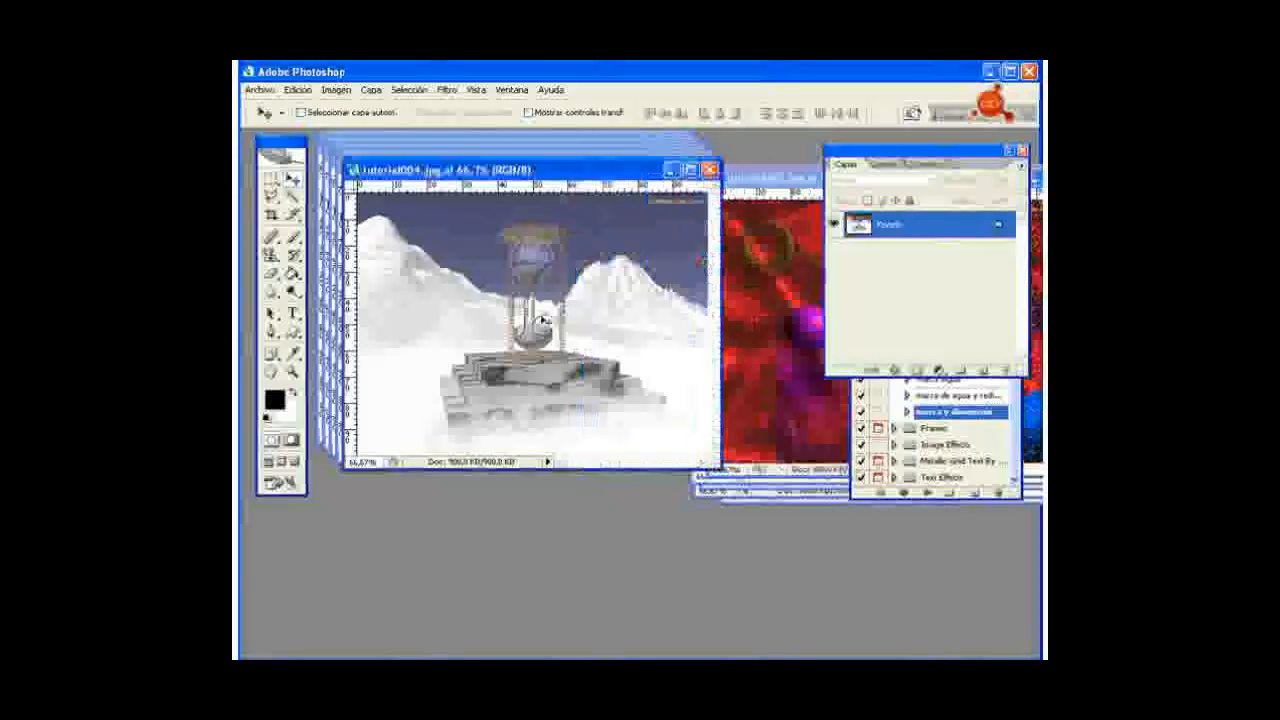